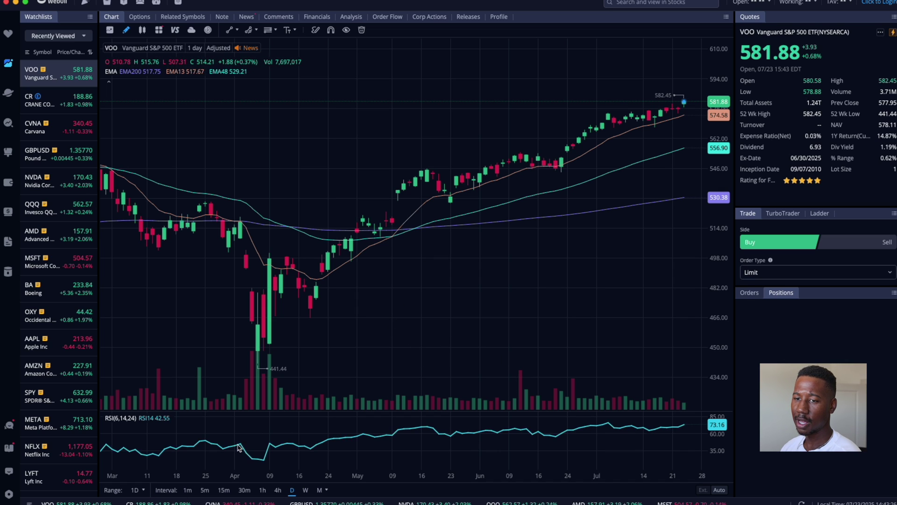
Step: Change the RSI14 line's color to purple in the RSI indicator's style settings
{"action": "right_click", "coordinate": [294, 445]}
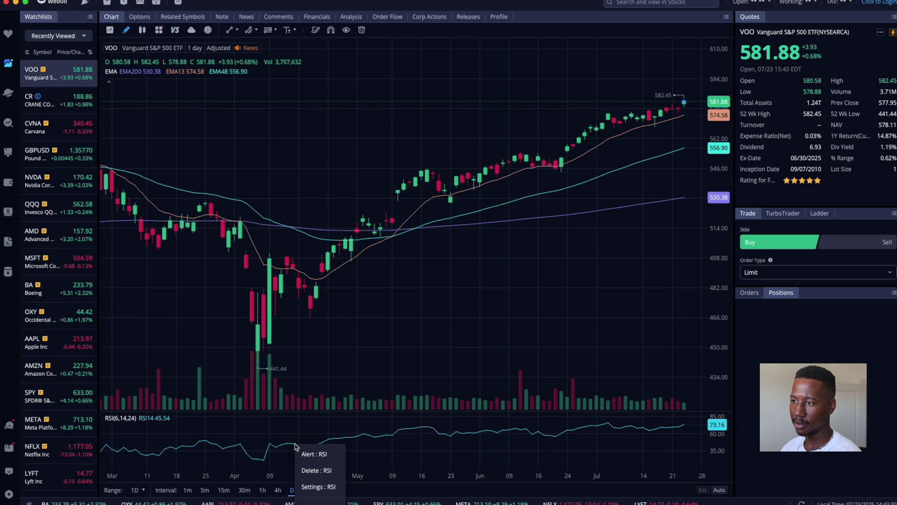
{"action": "right_click", "coordinate": [388, 448]}
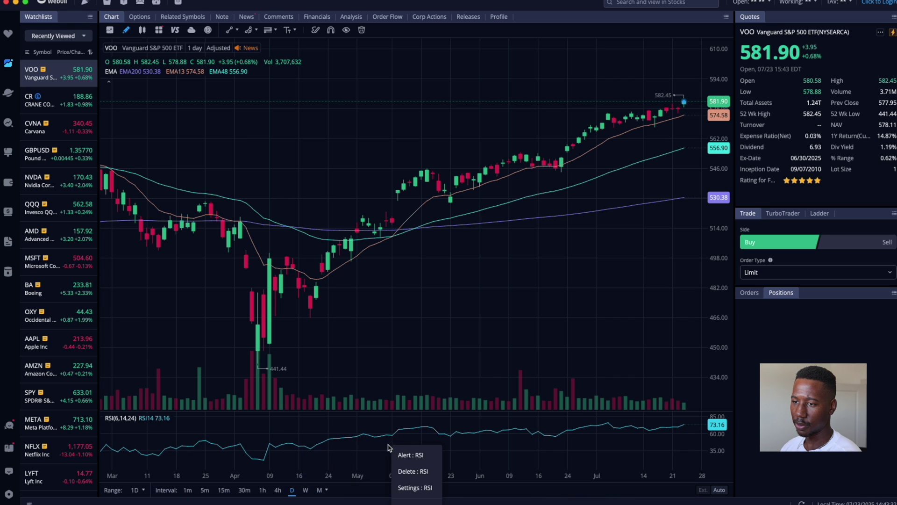
{"action": "right_click", "coordinate": [329, 450]}
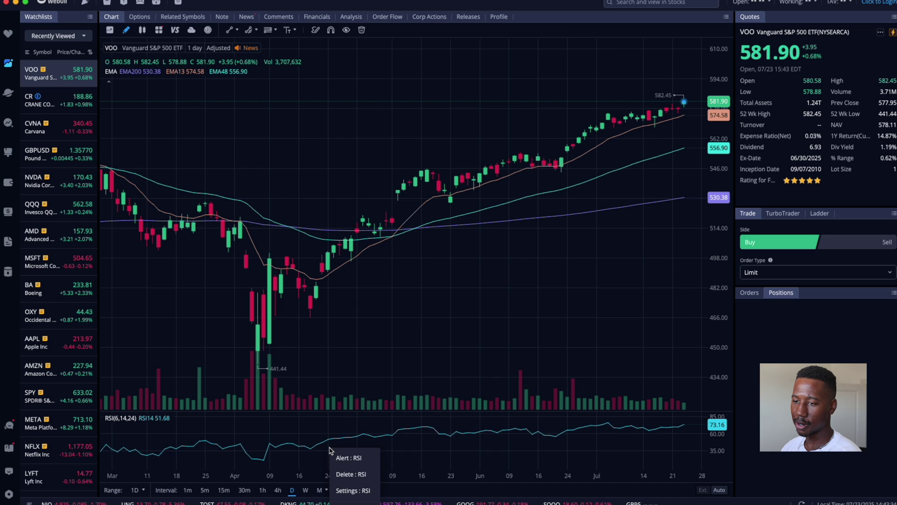
{"action": "left_click", "coordinate": [353, 491]}
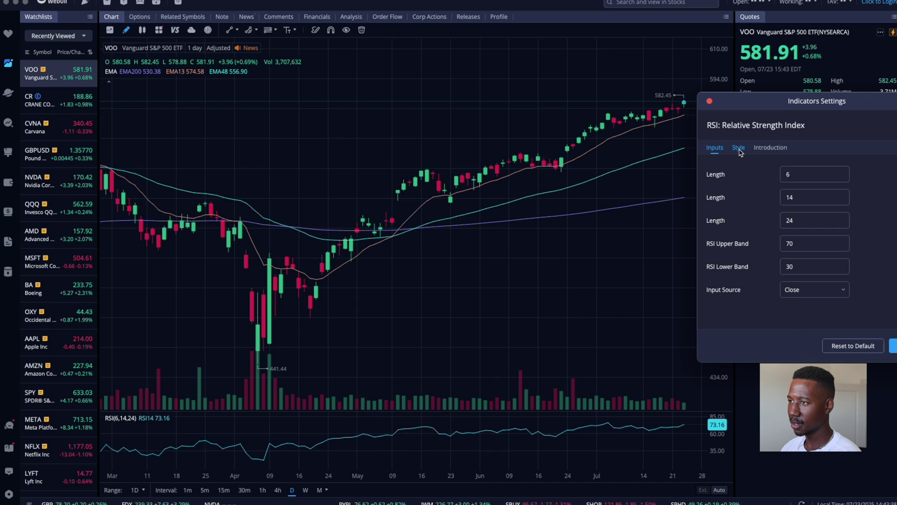
{"action": "left_click", "coordinate": [739, 148]}
{"action": "left_click", "coordinate": [714, 147]}
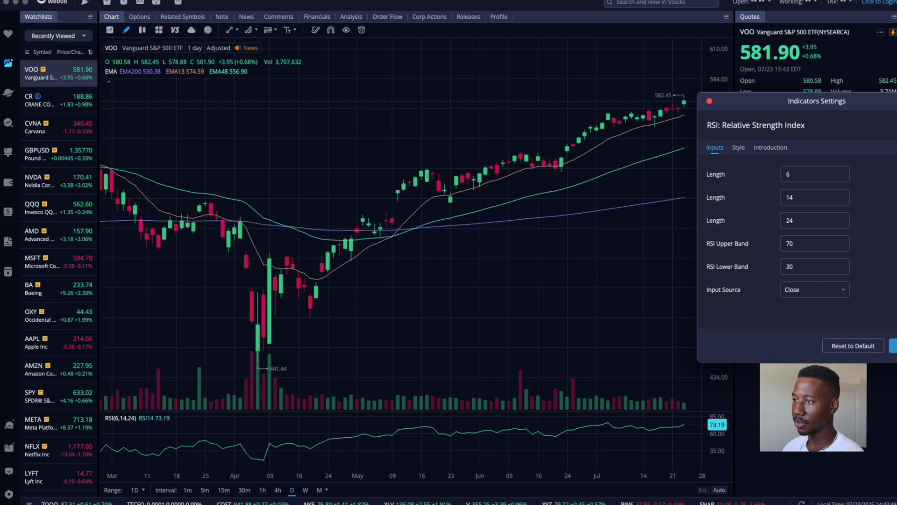
{"action": "left_click", "coordinate": [738, 147]}
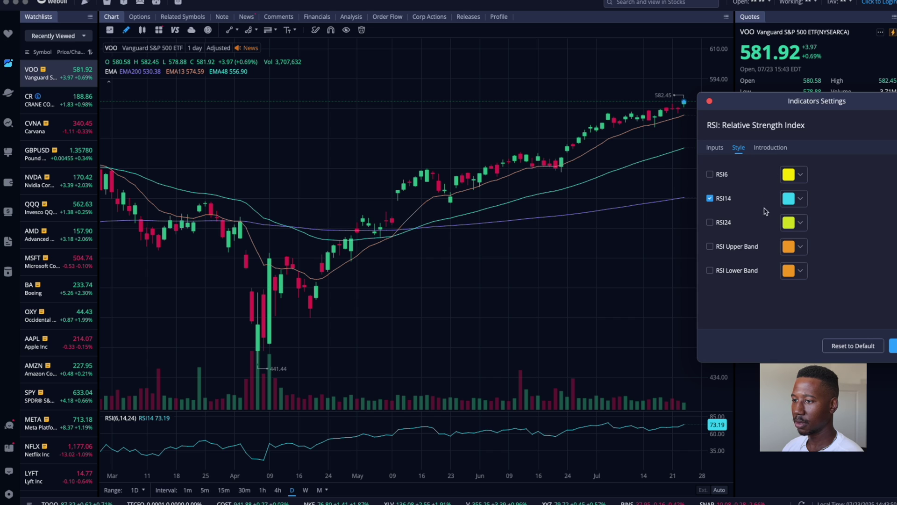
{"action": "left_click", "coordinate": [799, 200]}
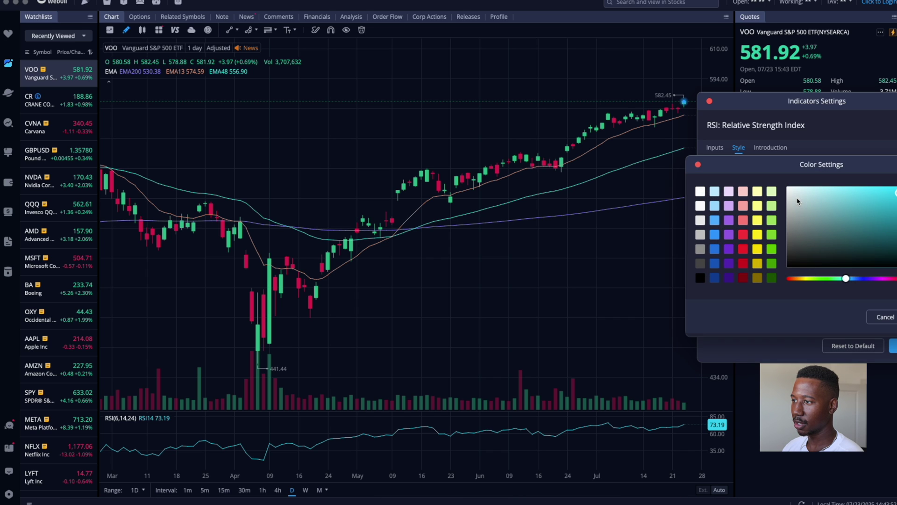
{"action": "left_click", "coordinate": [729, 220]}
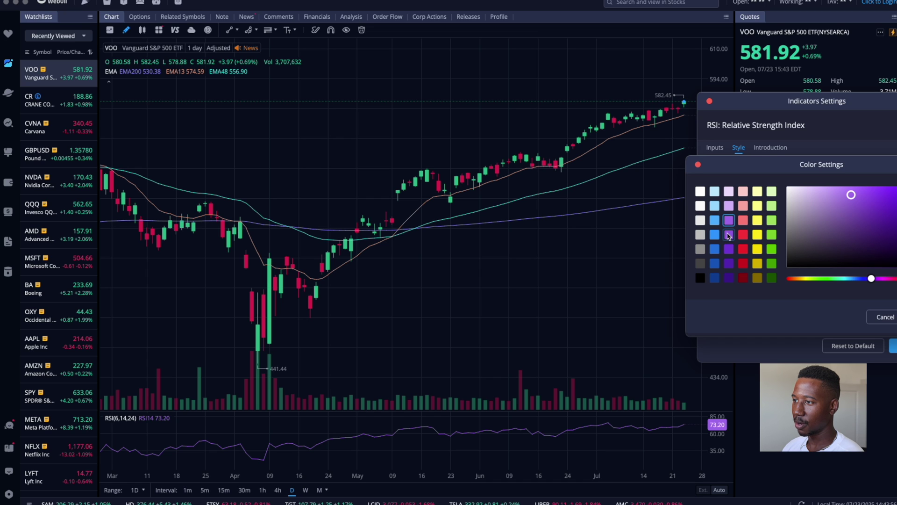
{"action": "left_click", "coordinate": [489, 318]}
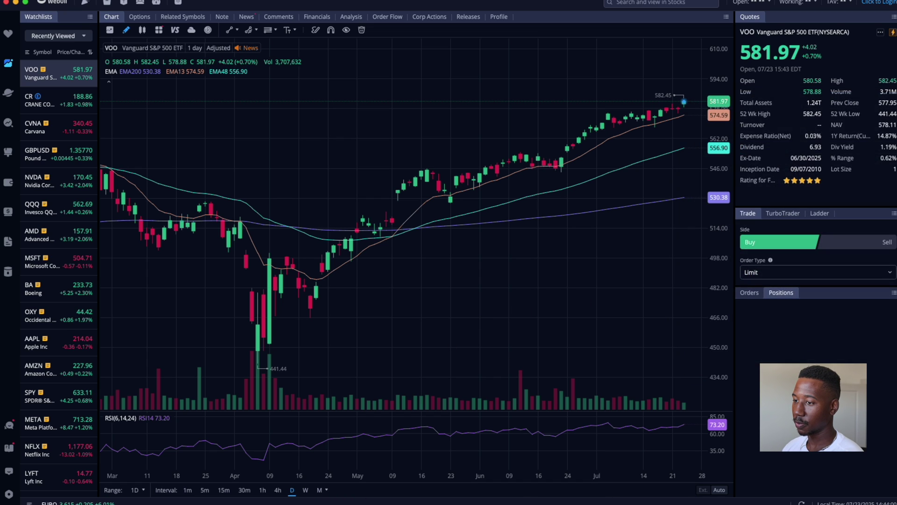
{"action": "key", "text": "Escape"}
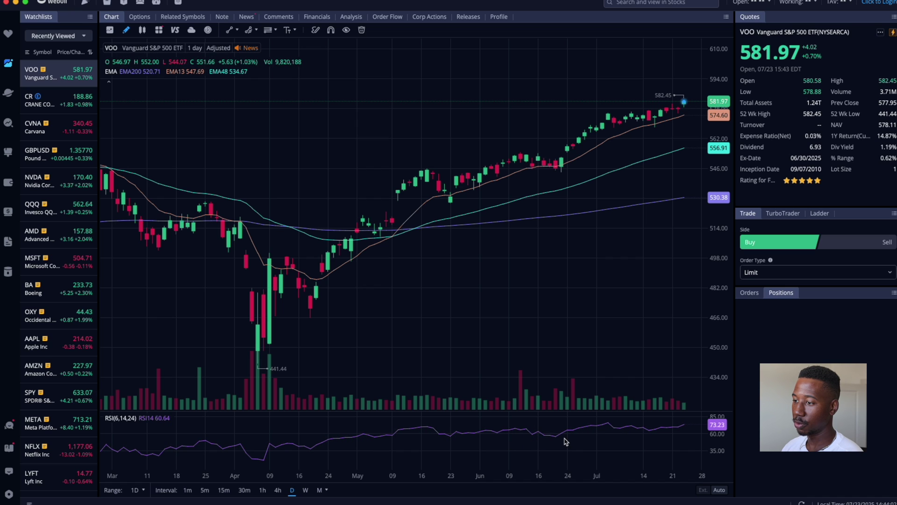
Step: Reopen the RSI indicator's style settings and enable the RSI Upper Band and RSI Lower Band
{"action": "right_click", "coordinate": [524, 437]}
{"action": "left_click", "coordinate": [532, 472]}
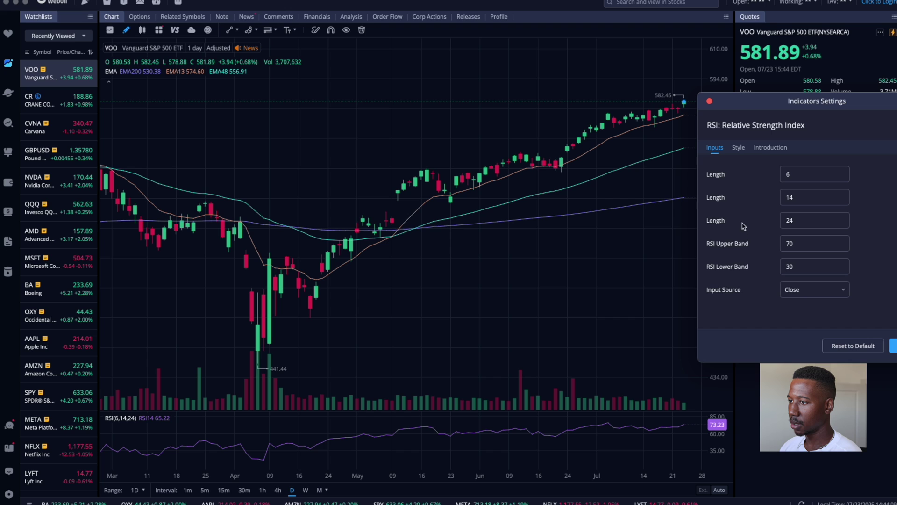
{"action": "left_click", "coordinate": [738, 147]}
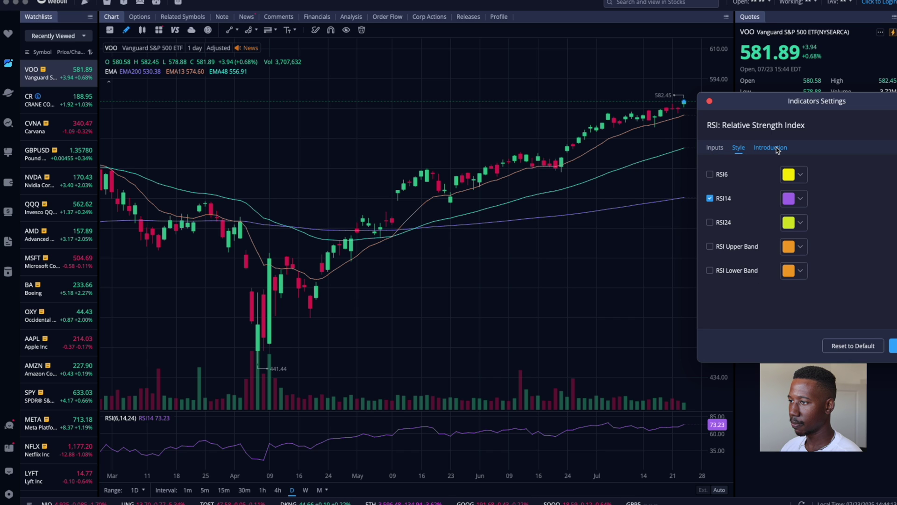
{"action": "left_click", "coordinate": [717, 149]}
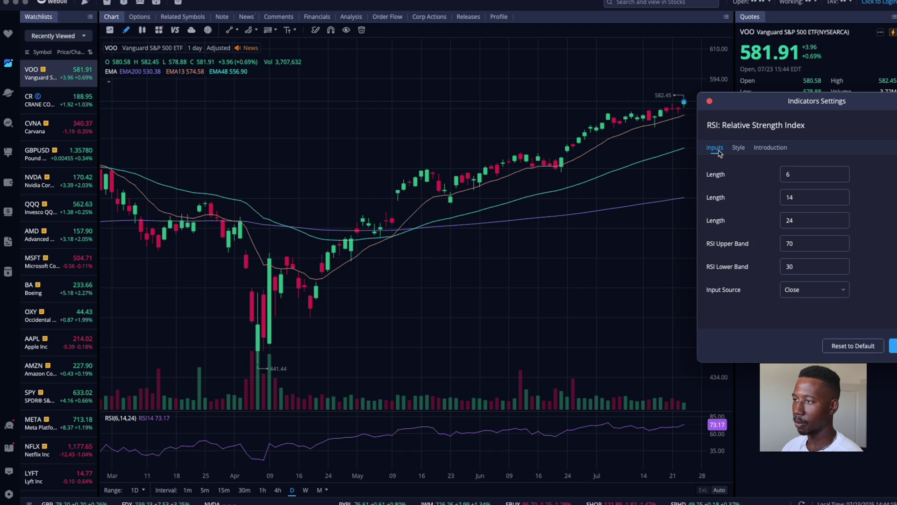
{"action": "left_click", "coordinate": [738, 148]}
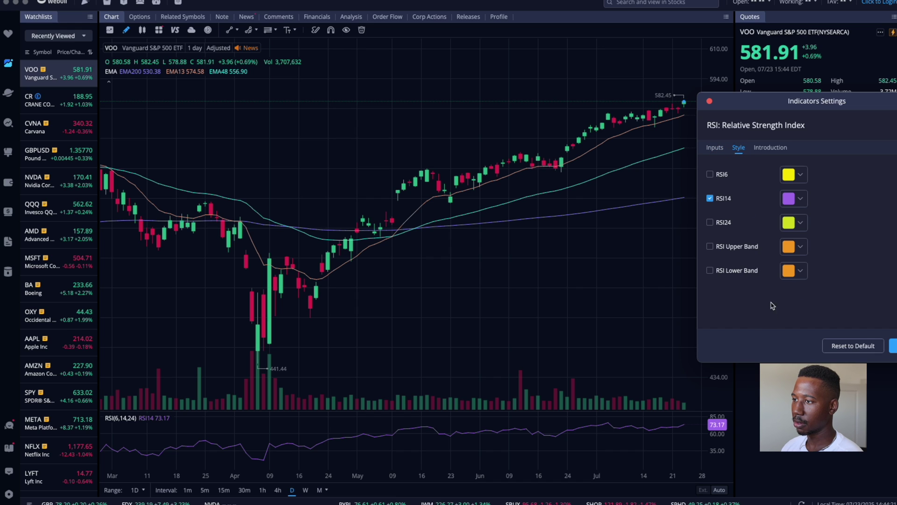
{"action": "left_click", "coordinate": [710, 248]}
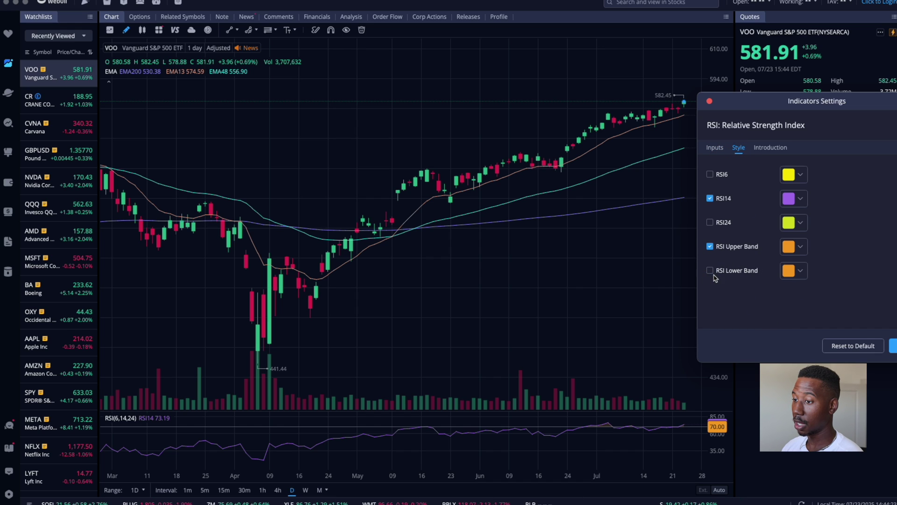
{"action": "left_click", "coordinate": [711, 270]}
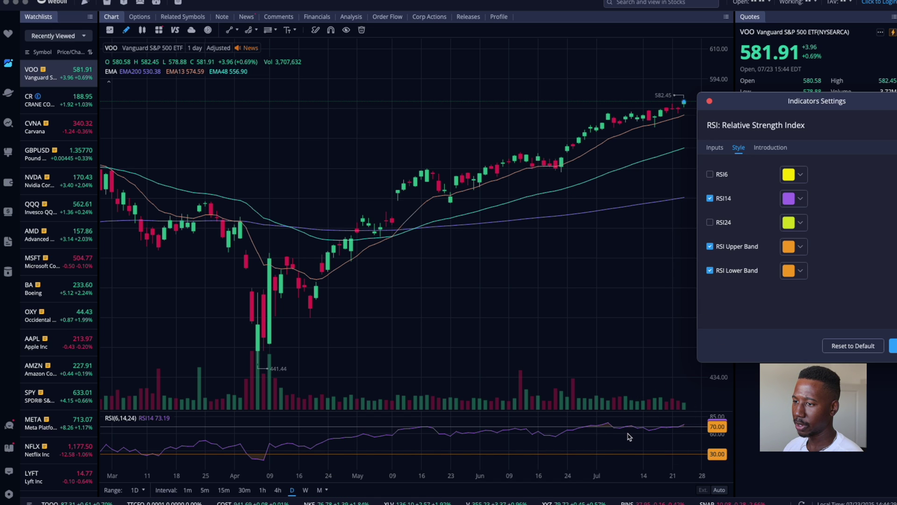
Step: Set the RSI Upper Band and RSI Lower Band colors to white and apply the indicator settings
{"action": "left_click", "coordinate": [796, 251]}
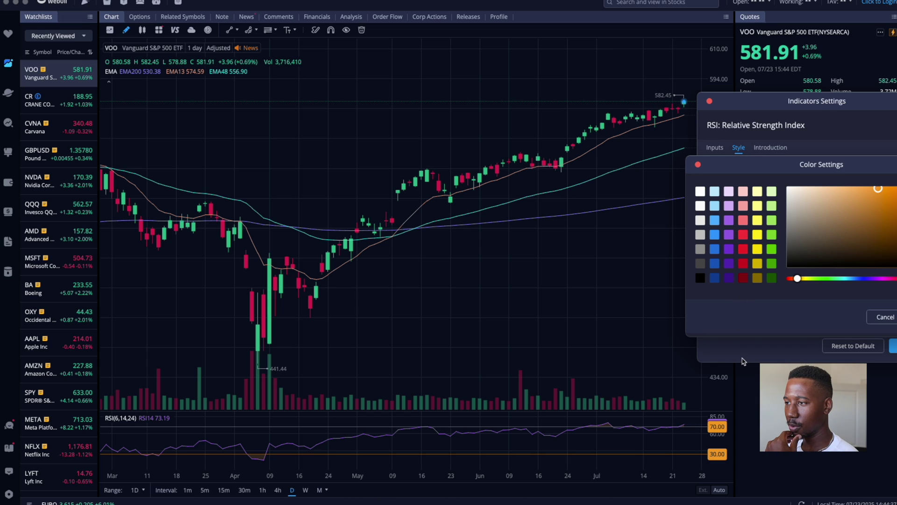
{"action": "left_click", "coordinate": [701, 192]}
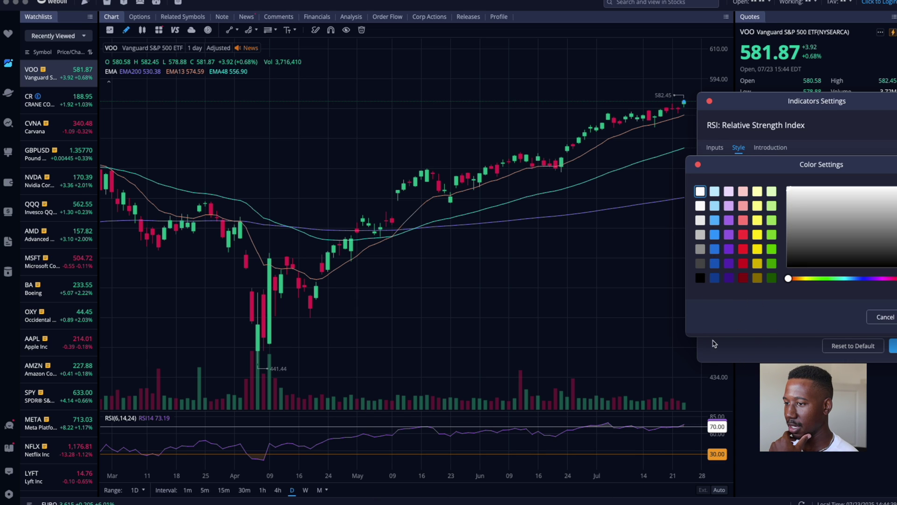
{"action": "left_click", "coordinate": [714, 386]}
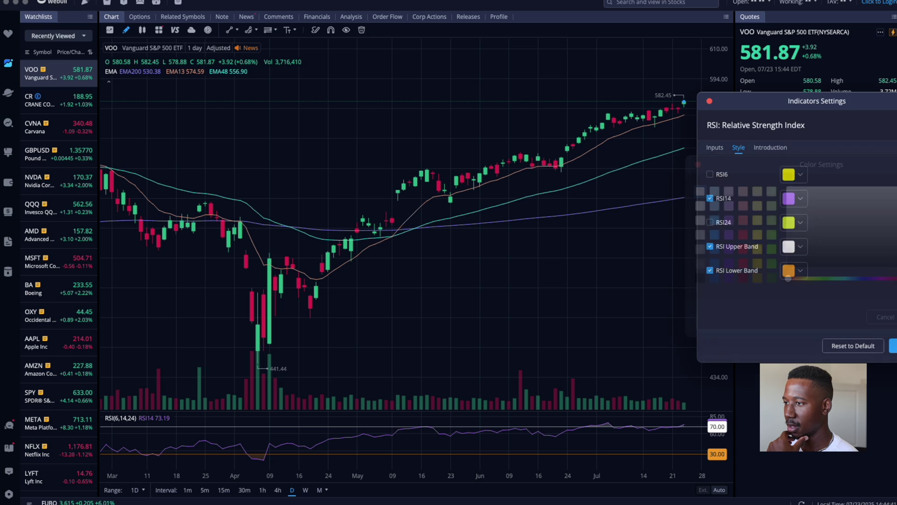
{"action": "left_click", "coordinate": [788, 271]}
{"action": "left_click", "coordinate": [700, 191]}
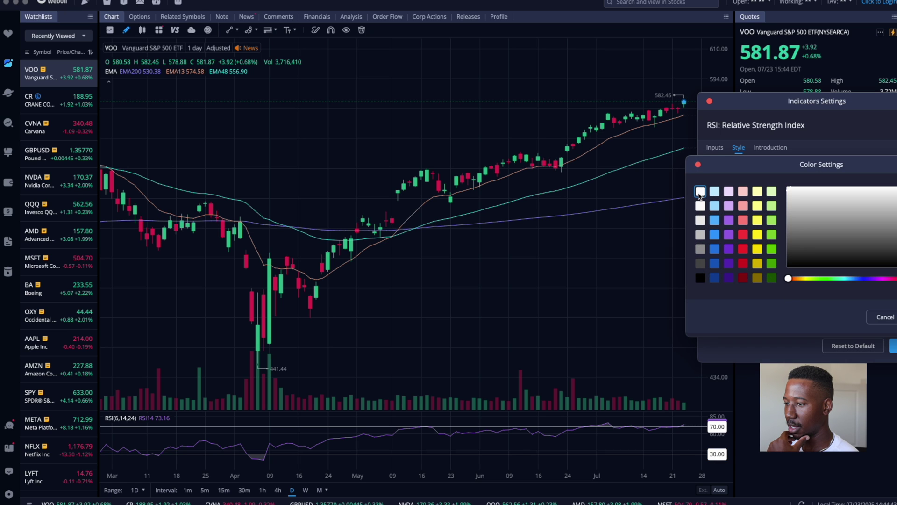
{"action": "key", "text": "Escape"}
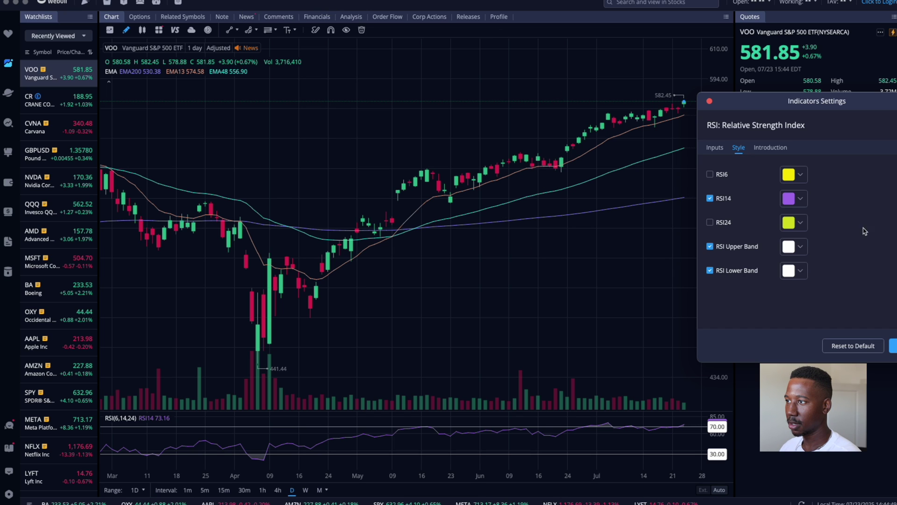
{"action": "left_click_drag", "start_coordinate": [855, 107], "coordinate": [768, 98]}
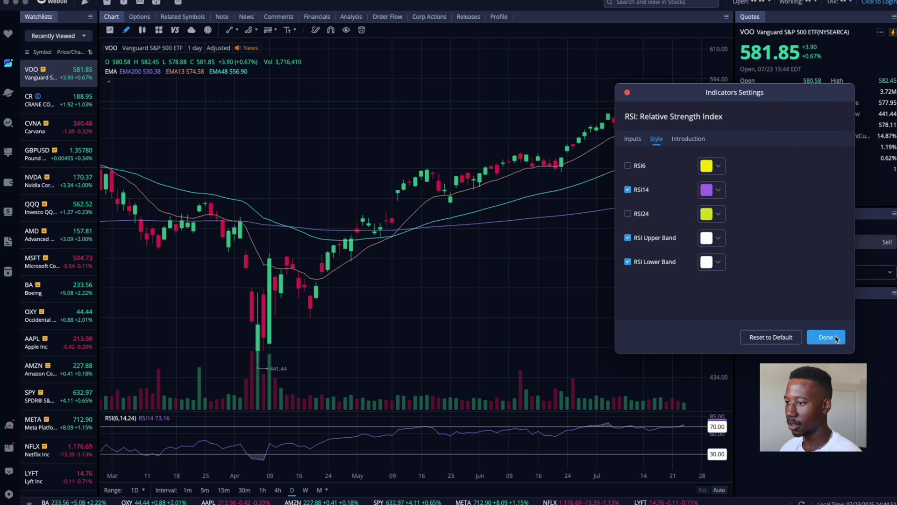
{"action": "left_click", "coordinate": [823, 337]}
Step: Enlarge the RSI pane slightly by raising its boundary with the price chart
{"action": "scroll", "coordinate": [608, 435], "scroll_direction": "down", "scroll_amount": 5}
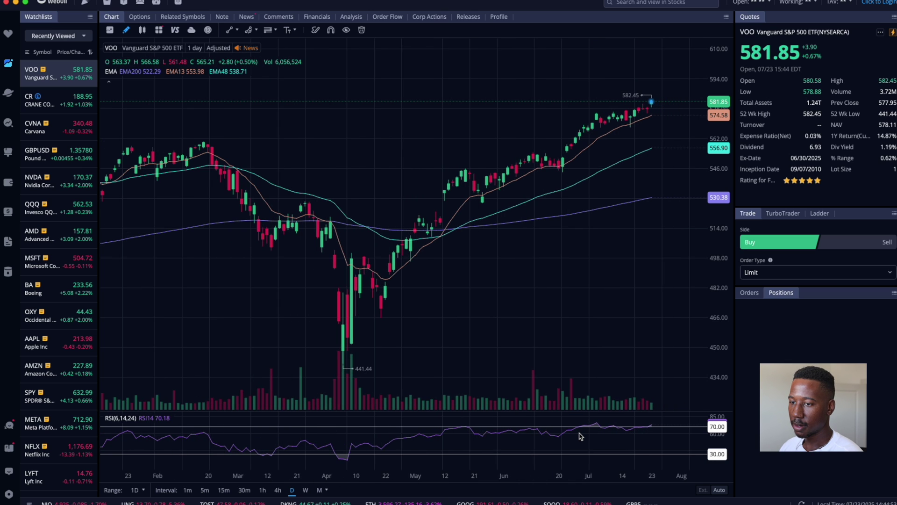
{"action": "scroll", "coordinate": [630, 440], "scroll_direction": "down", "scroll_amount": 2}
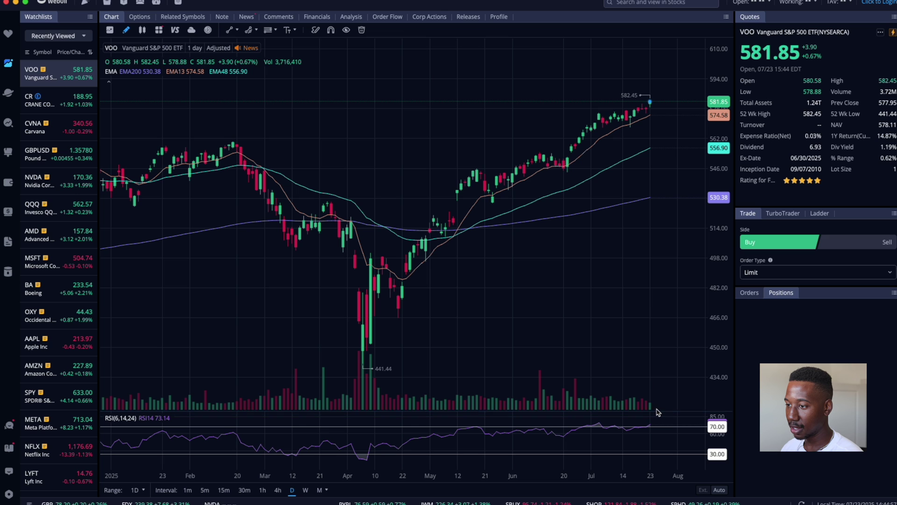
{"action": "left_click_drag", "start_coordinate": [657, 415], "coordinate": [660, 390]}
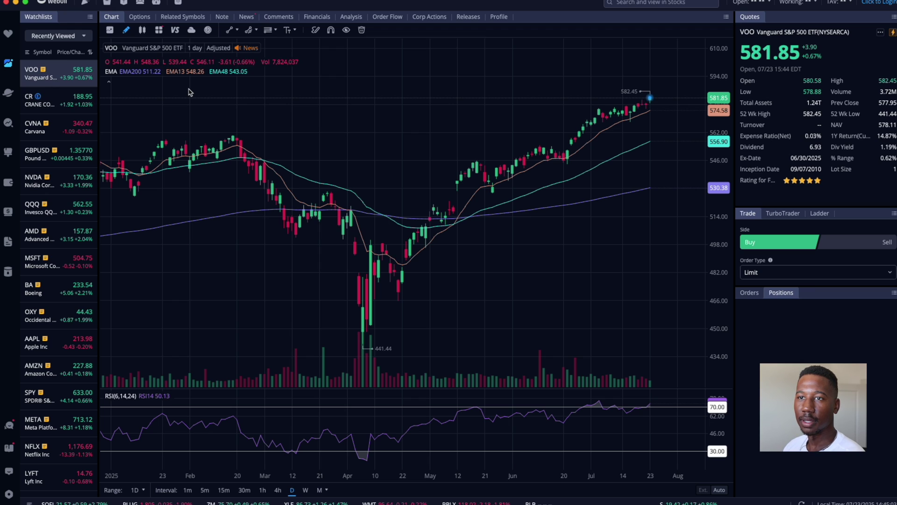
Step: Show the chart's indicator shortcuts and dismiss the custom indicator tip
{"action": "left_click", "coordinate": [111, 33]}
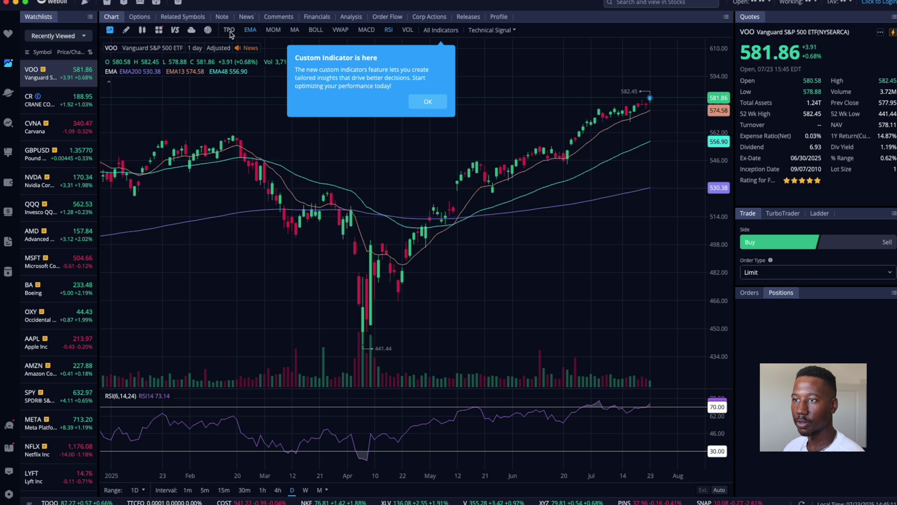
{"action": "left_click", "coordinate": [428, 102]}
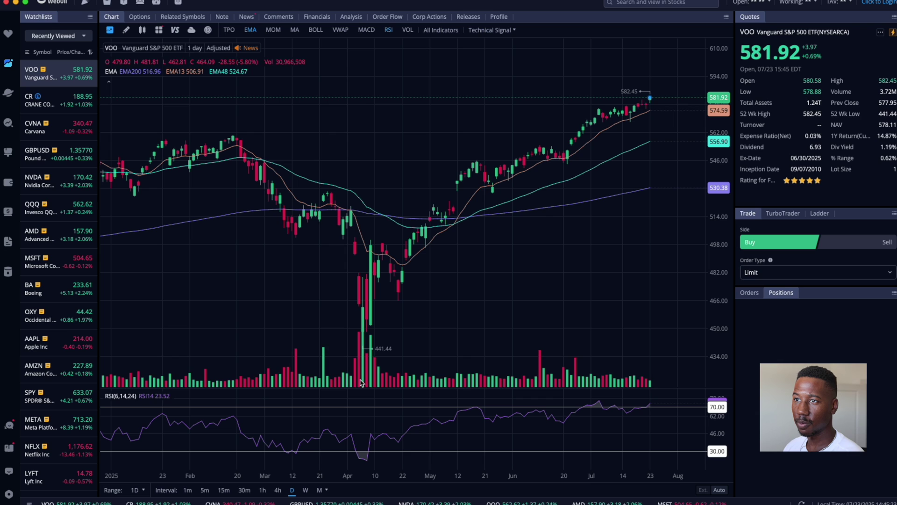
Step: Try the separate VOL indicator pane below the RSI by toggling it on and off
{"action": "left_click", "coordinate": [407, 32]}
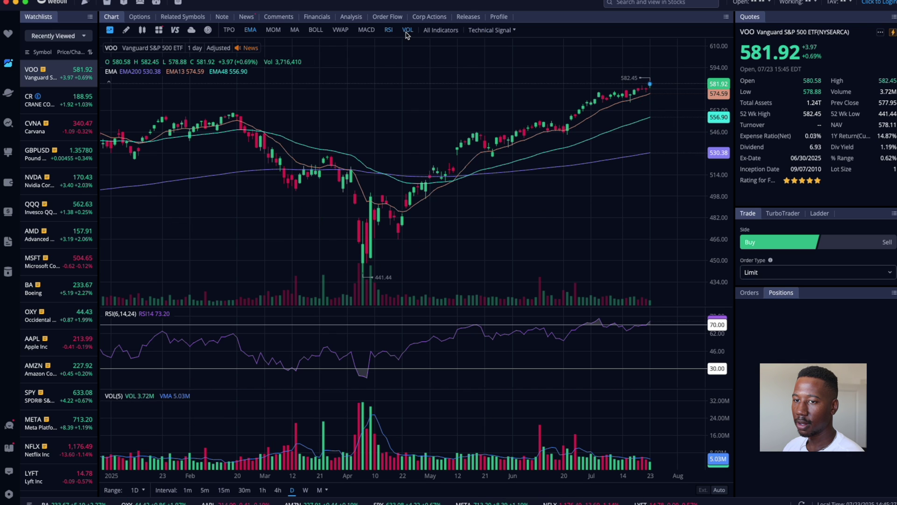
{"action": "left_click", "coordinate": [407, 31]}
{"action": "left_click", "coordinate": [407, 33]}
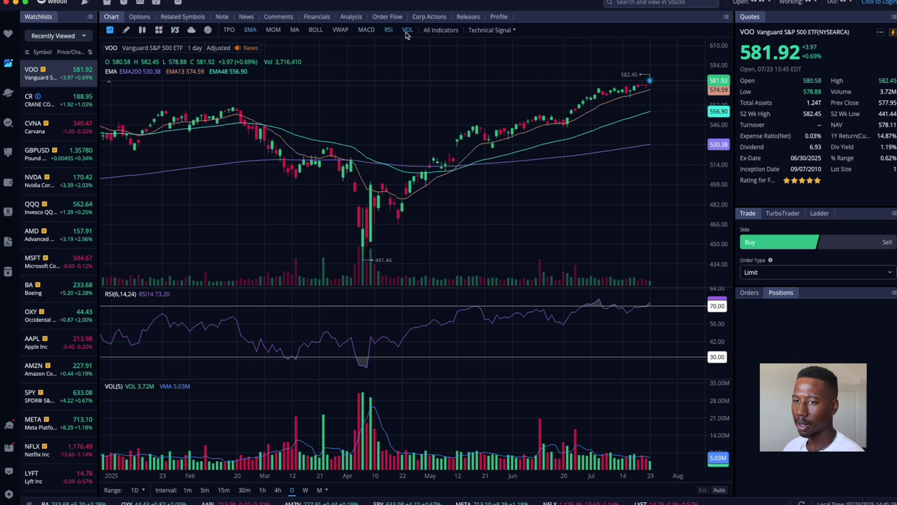
{"action": "left_click", "coordinate": [407, 32]}
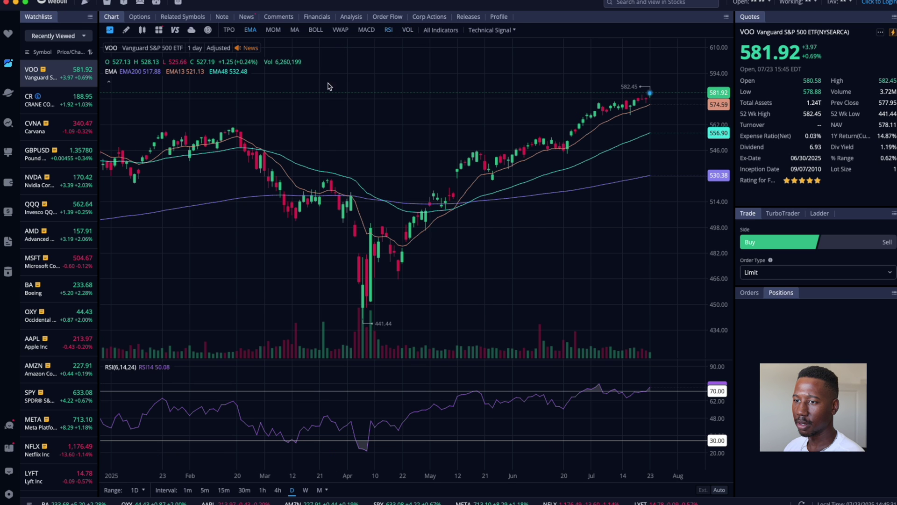
Step: Remove the volume bars overlaid along the base of the VOO price chart
{"action": "right_click", "coordinate": [368, 351]}
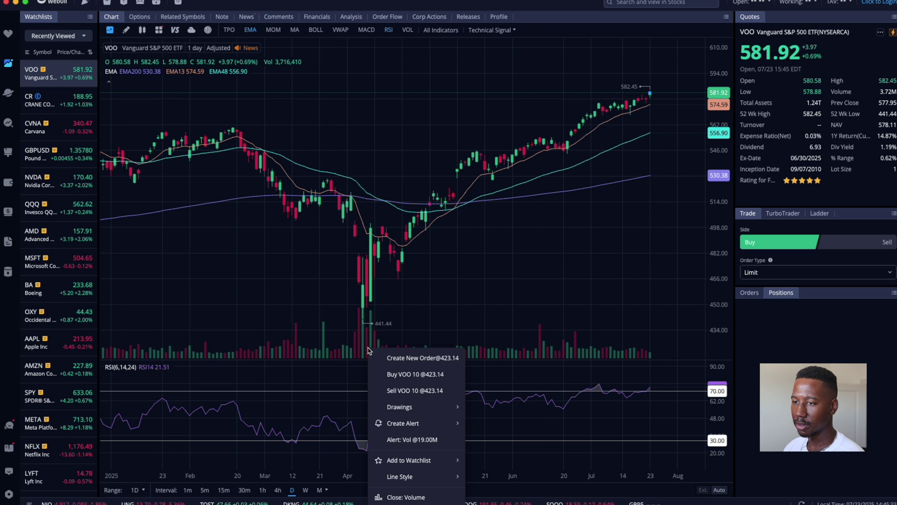
{"action": "mouse_move", "coordinate": [410, 479]}
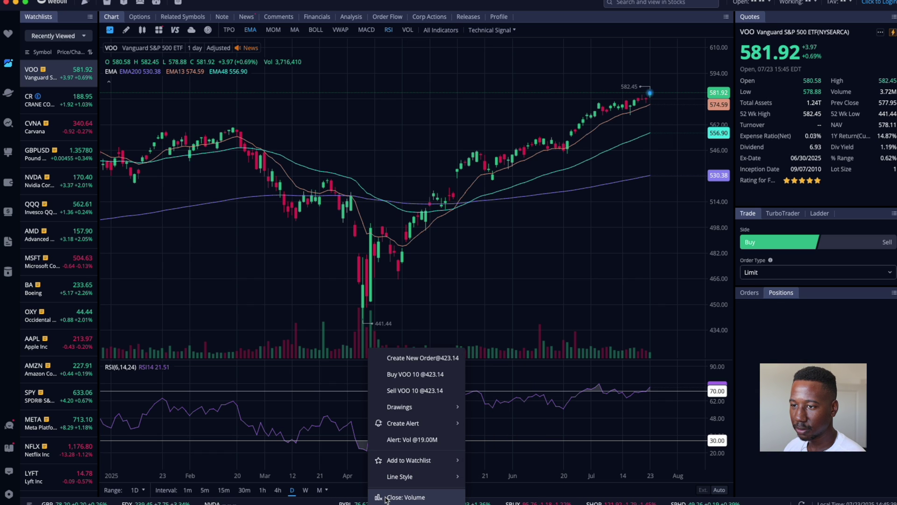
{"action": "left_click", "coordinate": [372, 347]}
{"action": "right_click", "coordinate": [370, 350]}
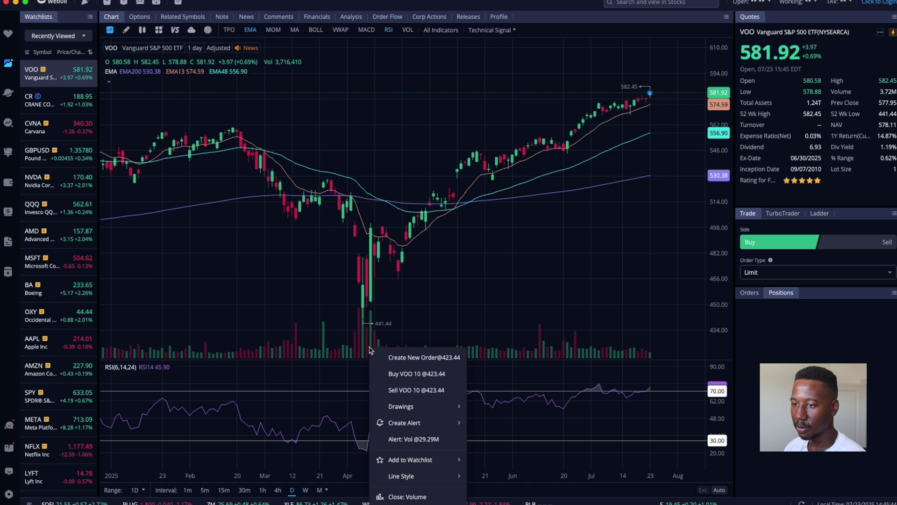
{"action": "left_click", "coordinate": [405, 496]}
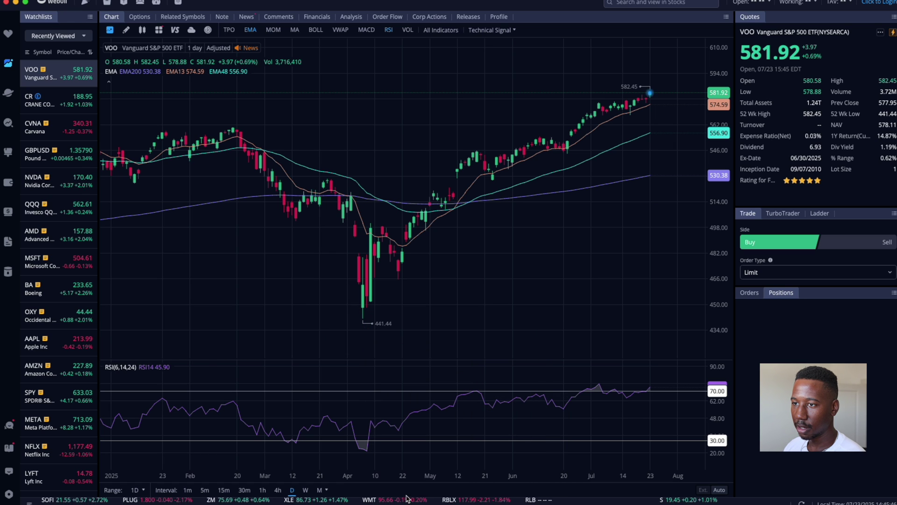
{"action": "left_click_drag", "start_coordinate": [484, 295], "coordinate": [443, 324]}
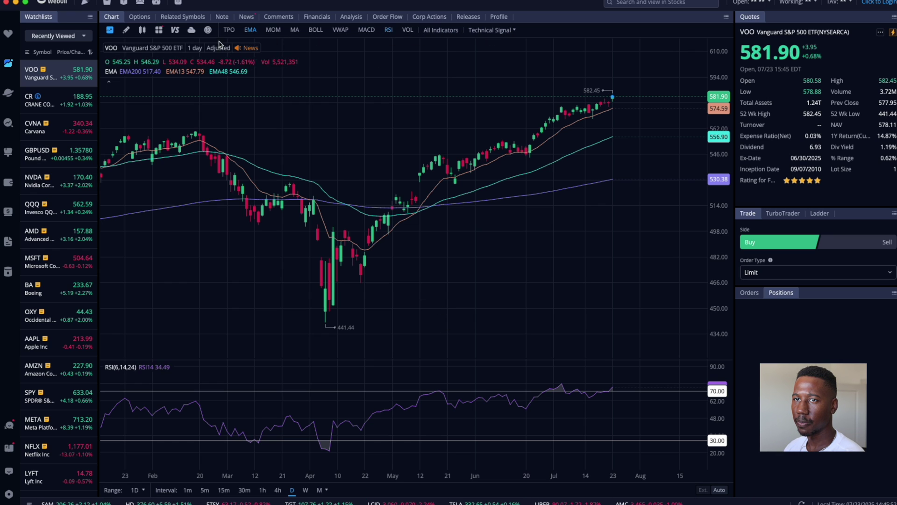
Step: Open the VOO chart's Chart Settings and move the dialog fully into view over the chart
{"action": "right_click", "coordinate": [357, 96]}
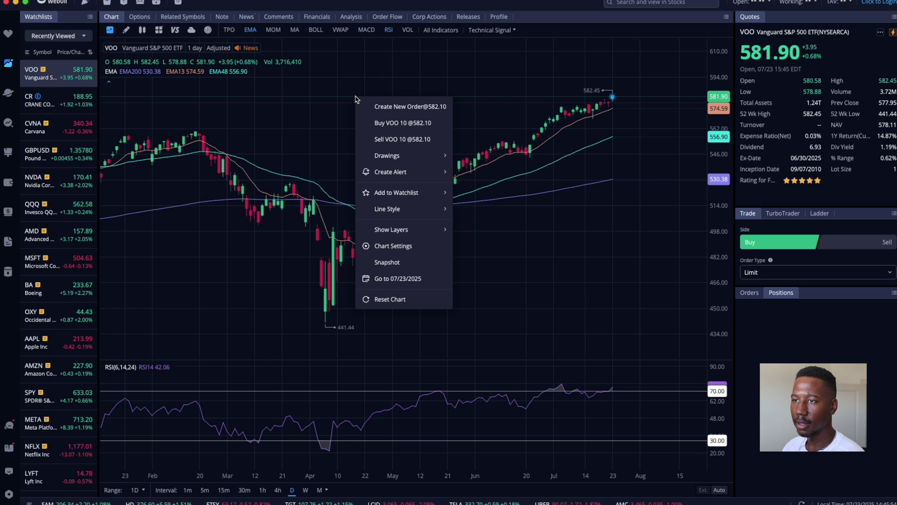
{"action": "mouse_move", "coordinate": [412, 181]}
{"action": "right_click", "coordinate": [312, 132]}
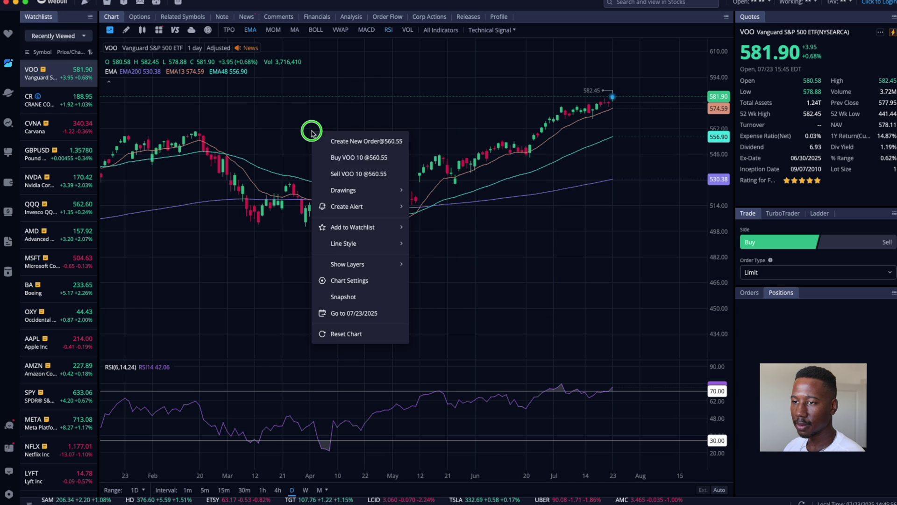
{"action": "left_click", "coordinate": [354, 282]}
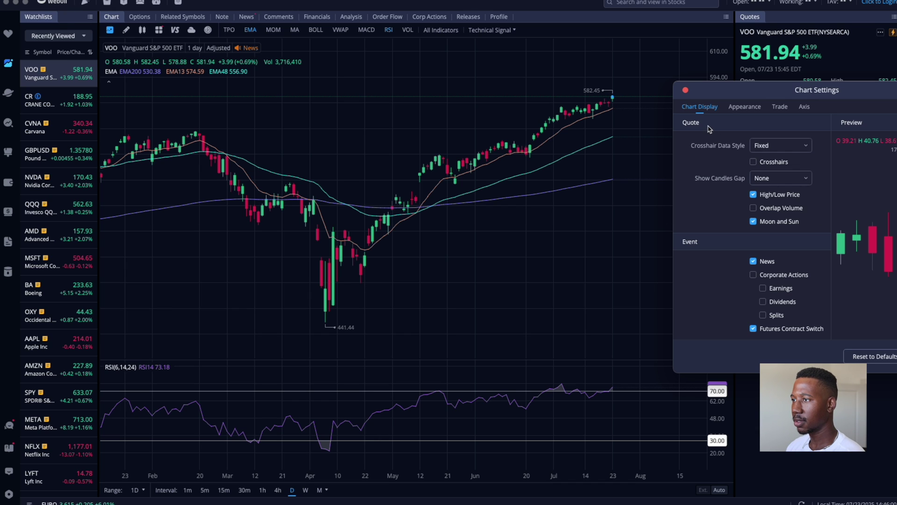
{"action": "left_click_drag", "start_coordinate": [813, 86], "coordinate": [555, 95]}
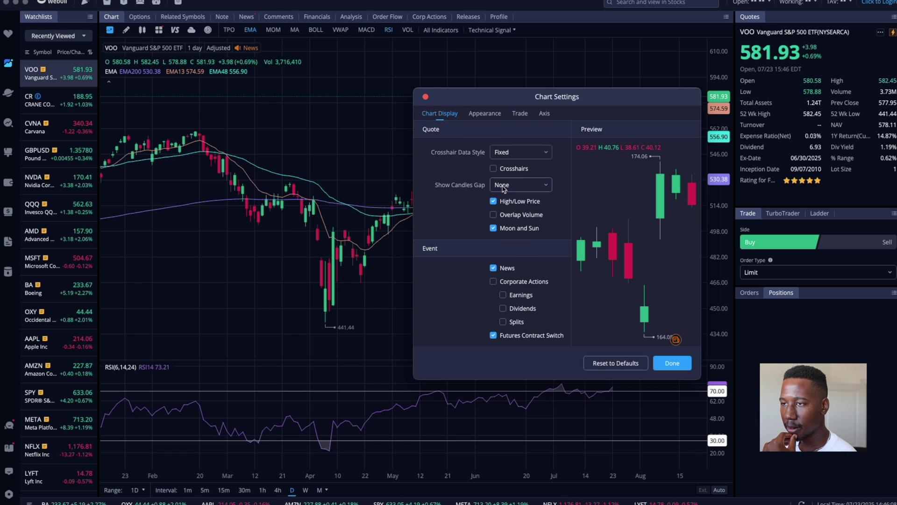
Step: In the chart's appearance settings, turn off the background grid lines and turn on Interval and Symbol
{"action": "left_click", "coordinate": [472, 117]}
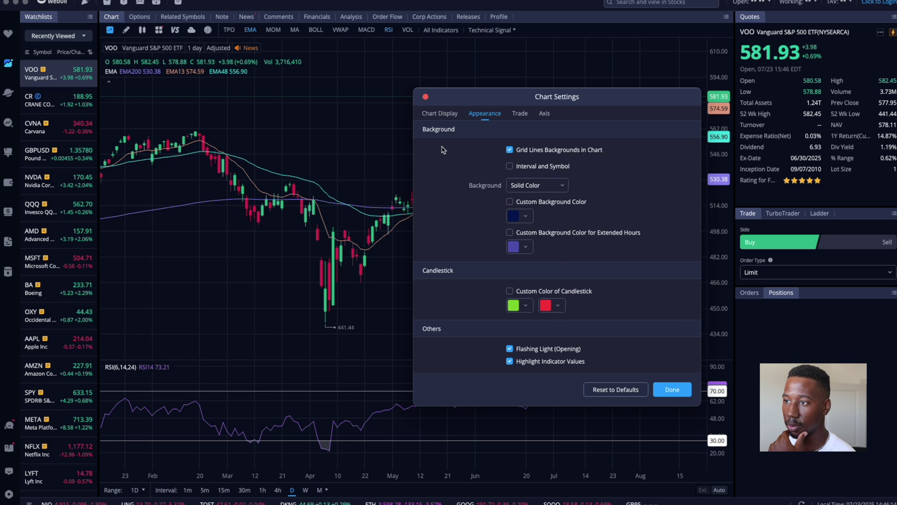
{"action": "left_click", "coordinate": [510, 150]}
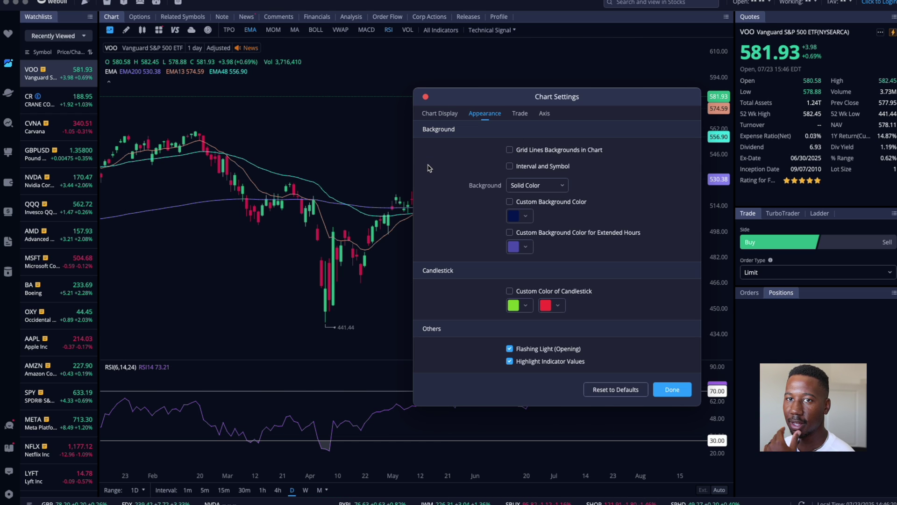
{"action": "left_click", "coordinate": [510, 166]}
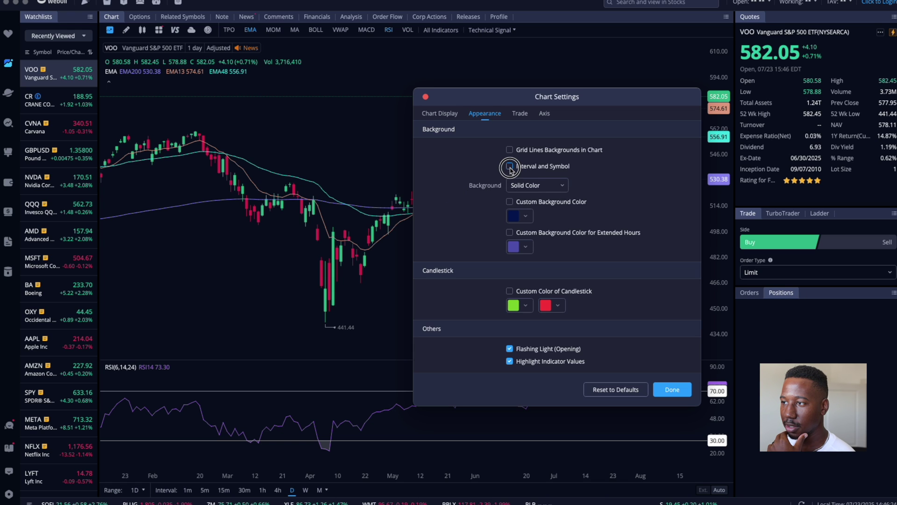
{"action": "left_click_drag", "start_coordinate": [566, 110], "coordinate": [392, 132]}
{"action": "left_click", "coordinate": [337, 188]}
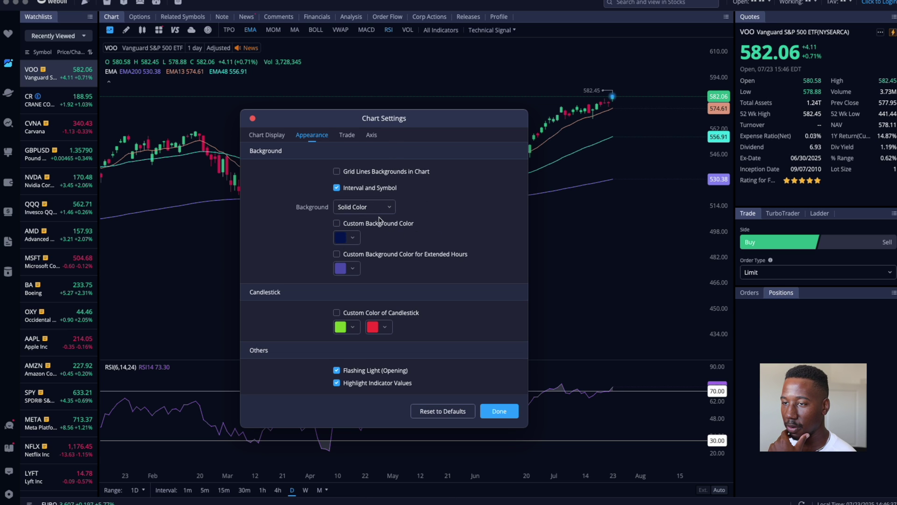
Step: Apply a light grey custom background color, d2d2d2, to the chart
{"action": "left_click", "coordinate": [353, 239]}
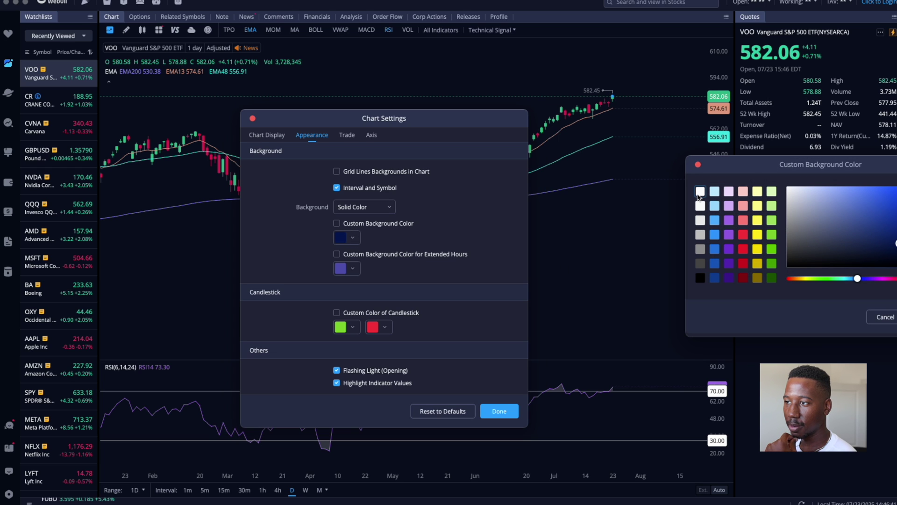
{"action": "left_click", "coordinate": [700, 192]}
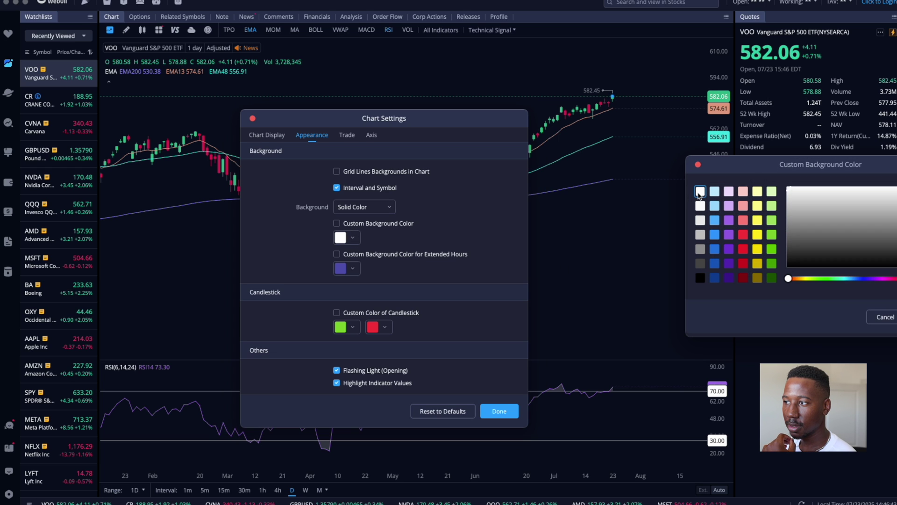
{"action": "left_click", "coordinate": [807, 220]}
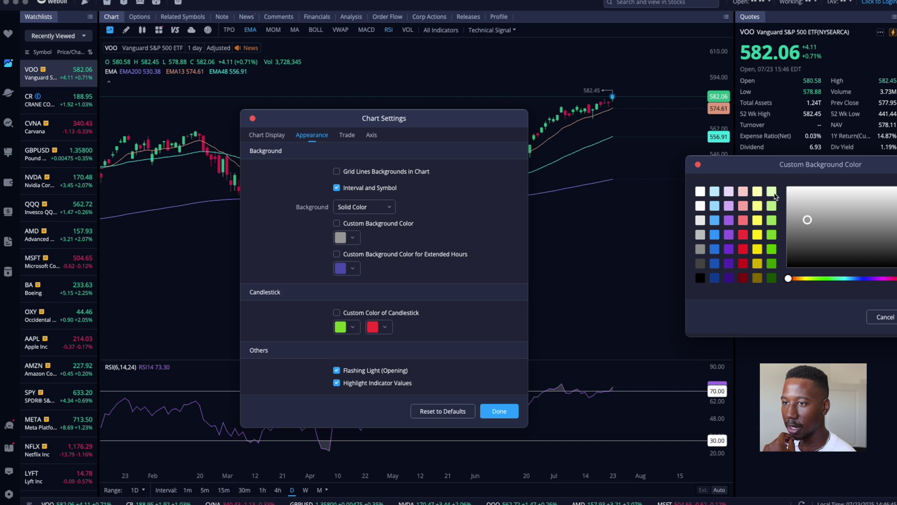
{"action": "left_click", "coordinate": [789, 192]}
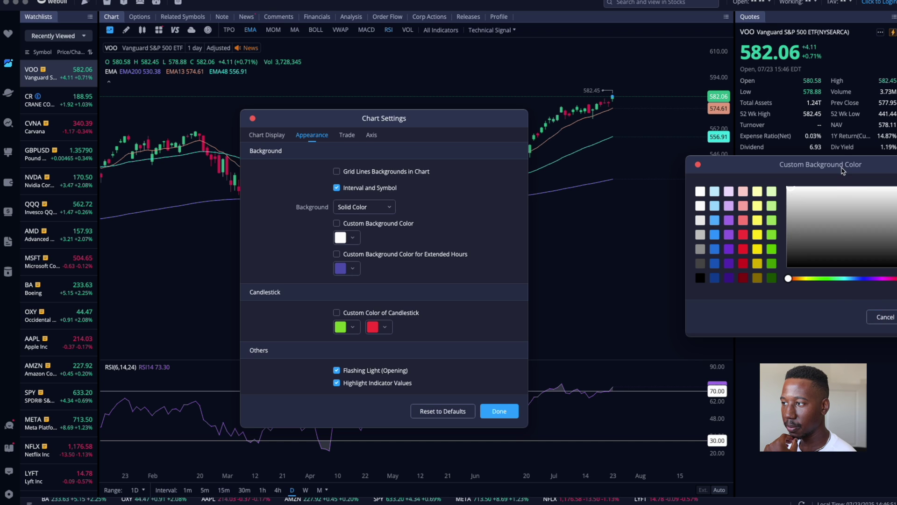
{"action": "left_click_drag", "start_coordinate": [840, 164], "coordinate": [782, 152]}
{"action": "mouse_move", "coordinate": [745, 187]}
{"action": "left_mouse_down"}
{"action": "mouse_move", "coordinate": [757, 180]}
{"action": "mouse_move", "coordinate": [749, 203]}
{"action": "mouse_move", "coordinate": [739, 191]}
{"action": "left_mouse_up"}
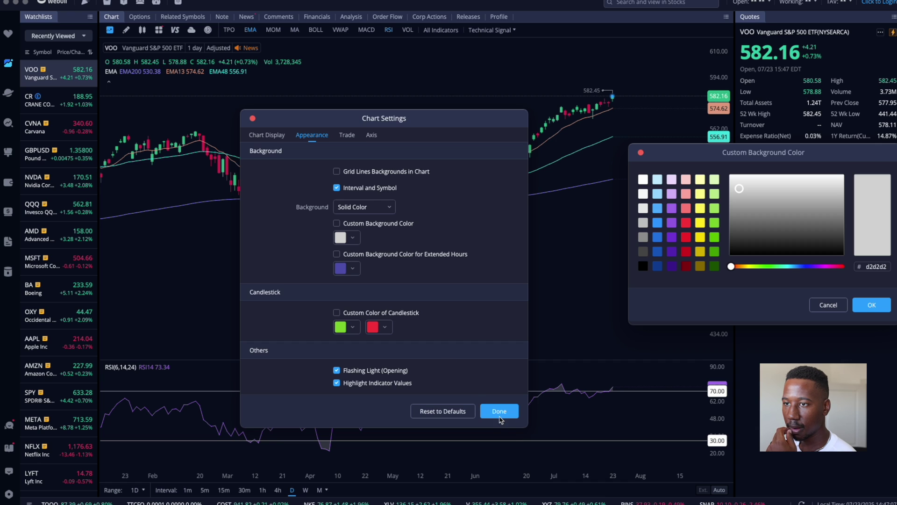
{"action": "left_click", "coordinate": [865, 305]}
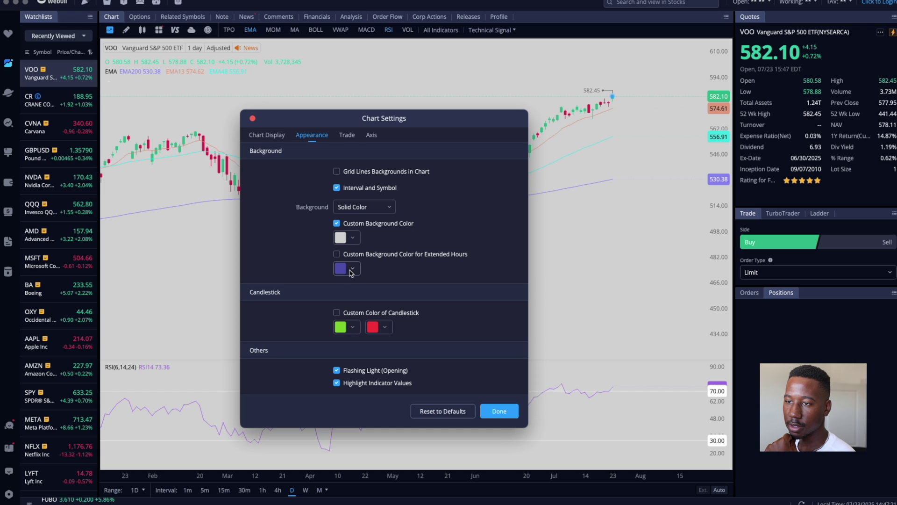
Step: Apply the very light grey e8e8e8 as the custom background color for extended hours
{"action": "left_click", "coordinate": [352, 273]}
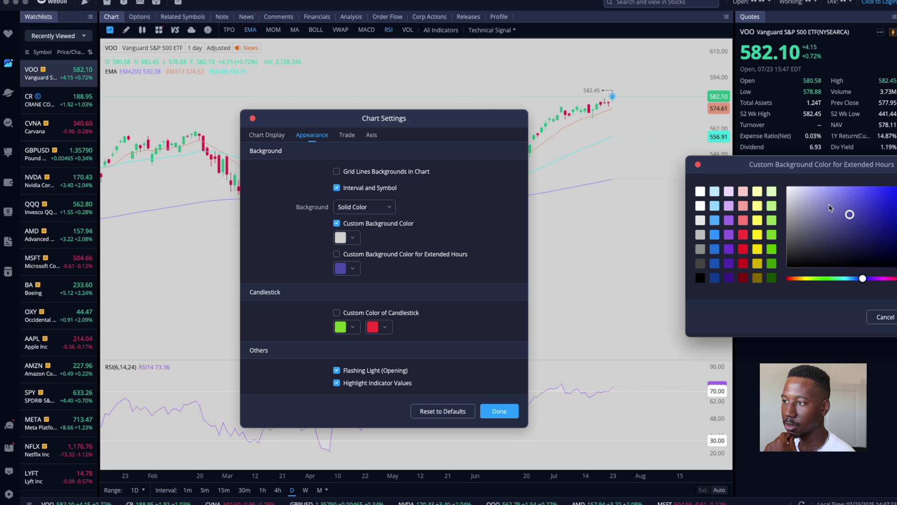
{"action": "left_click_drag", "start_coordinate": [830, 208], "coordinate": [790, 190]}
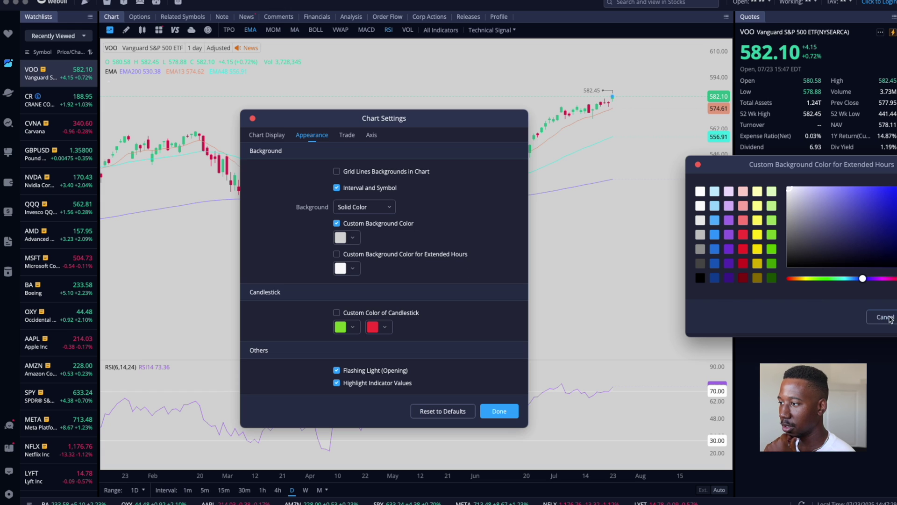
{"action": "left_click_drag", "start_coordinate": [799, 164], "coordinate": [689, 124]}
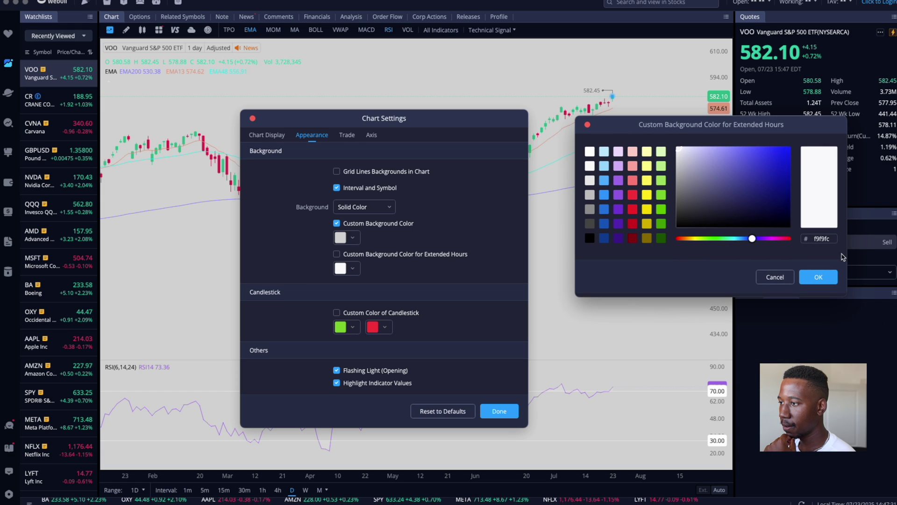
{"action": "left_click", "coordinate": [823, 239]}
{"action": "left_click", "coordinate": [812, 206]}
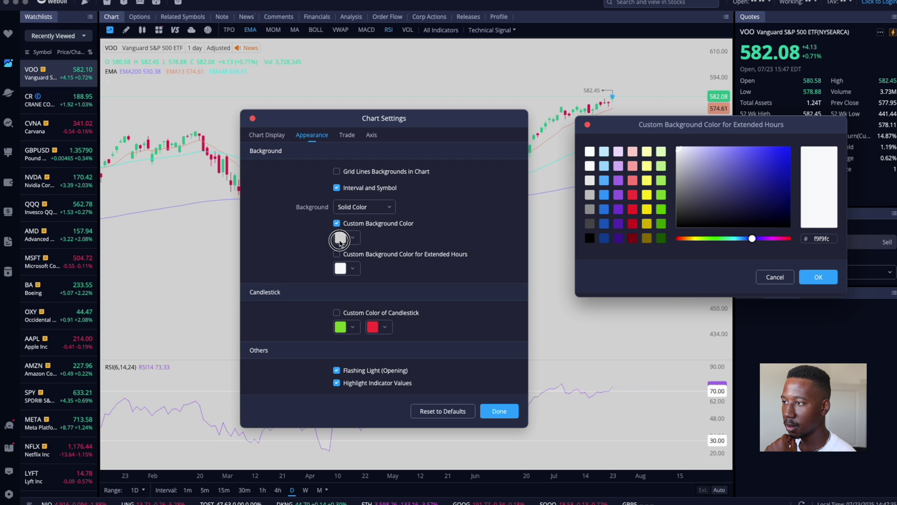
{"action": "left_click", "coordinate": [590, 183]}
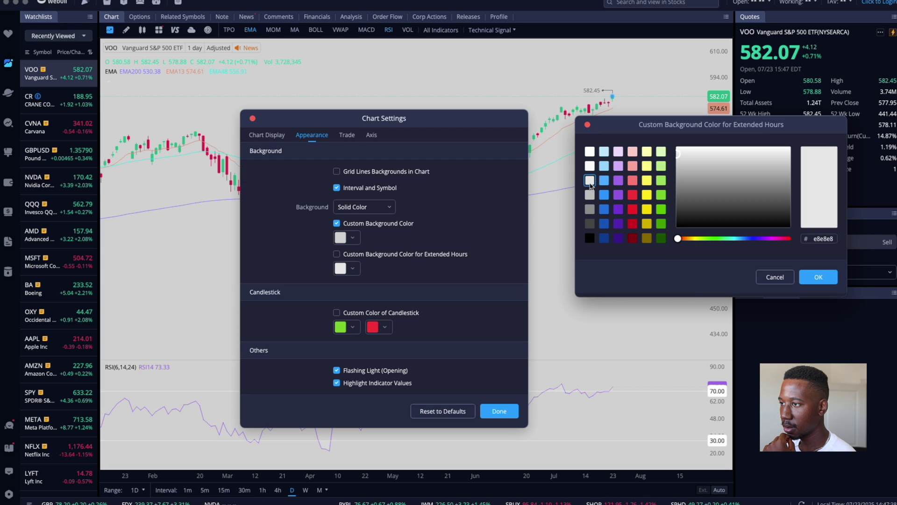
{"action": "left_click", "coordinate": [819, 277]}
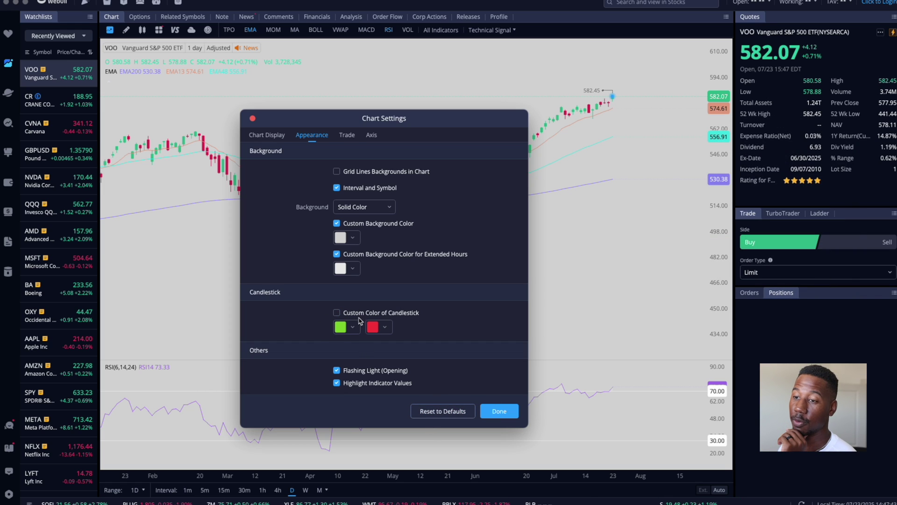
Step: Set custom candlestick colors with blue for rising candles and black for falling candles
{"action": "left_click", "coordinate": [353, 329]}
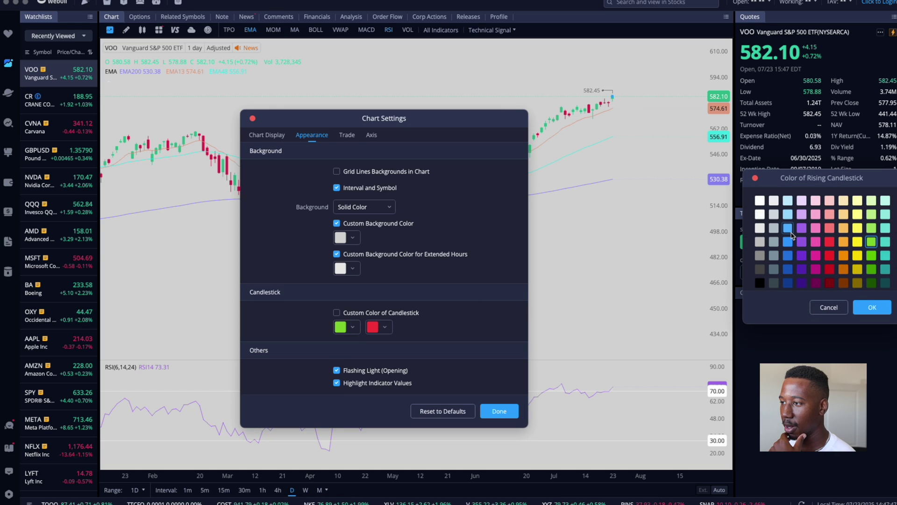
{"action": "left_click", "coordinate": [789, 242]}
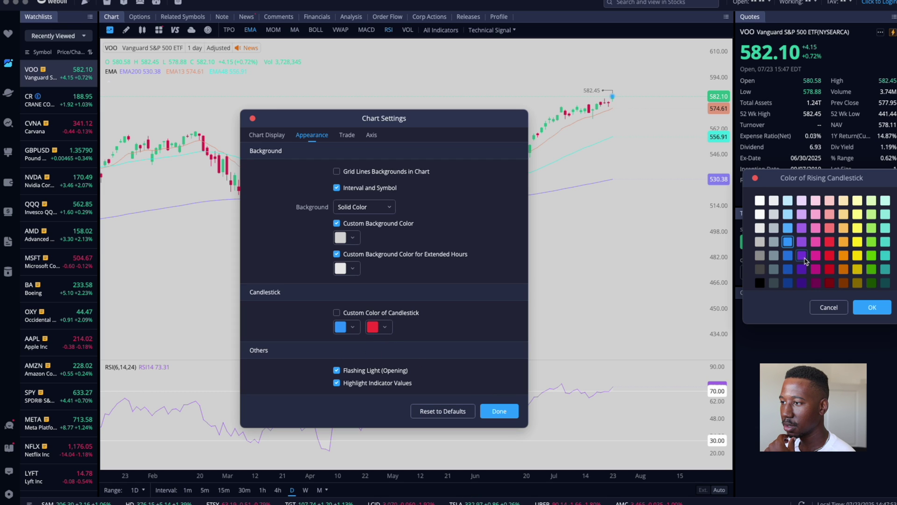
{"action": "left_click", "coordinate": [872, 307]}
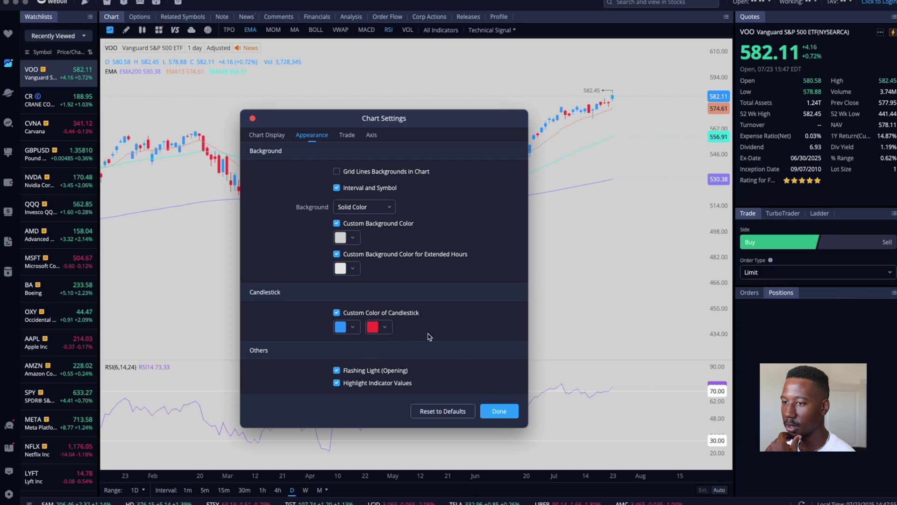
{"action": "left_click", "coordinate": [373, 327]}
{"action": "left_click", "coordinate": [760, 282]}
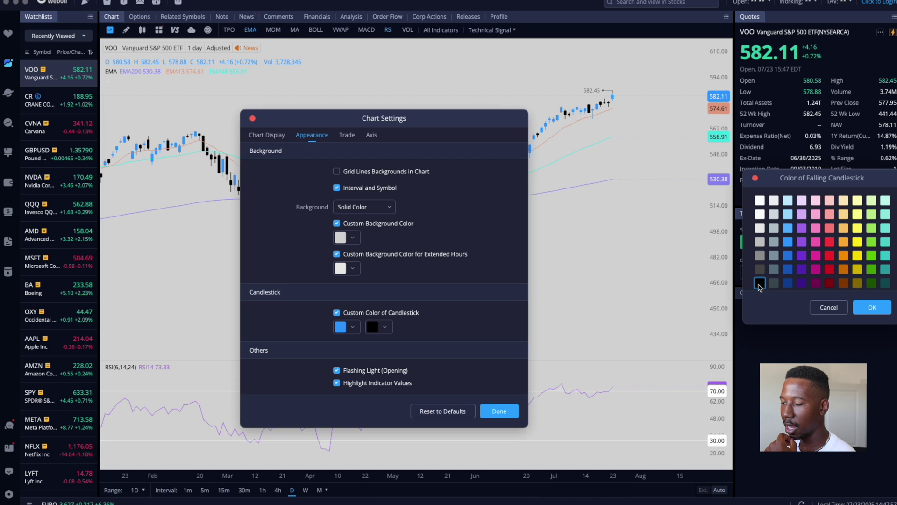
{"action": "left_click", "coordinate": [872, 307]}
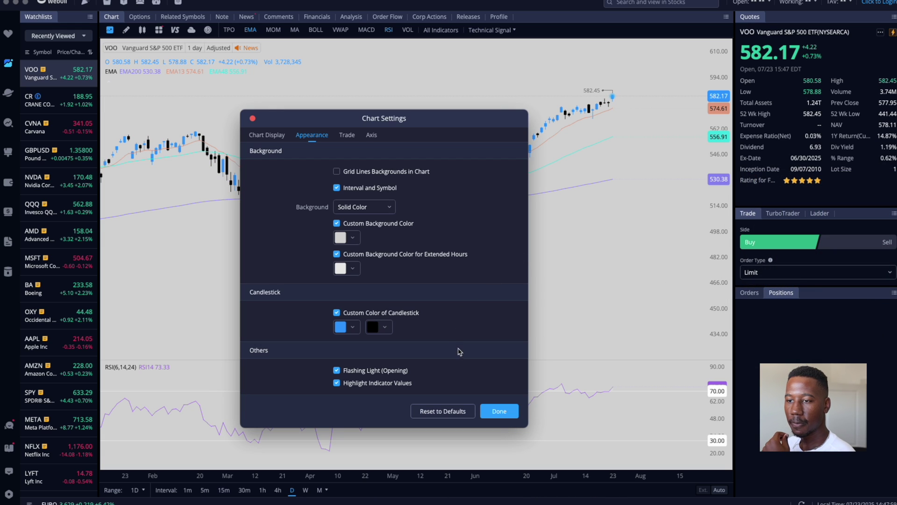
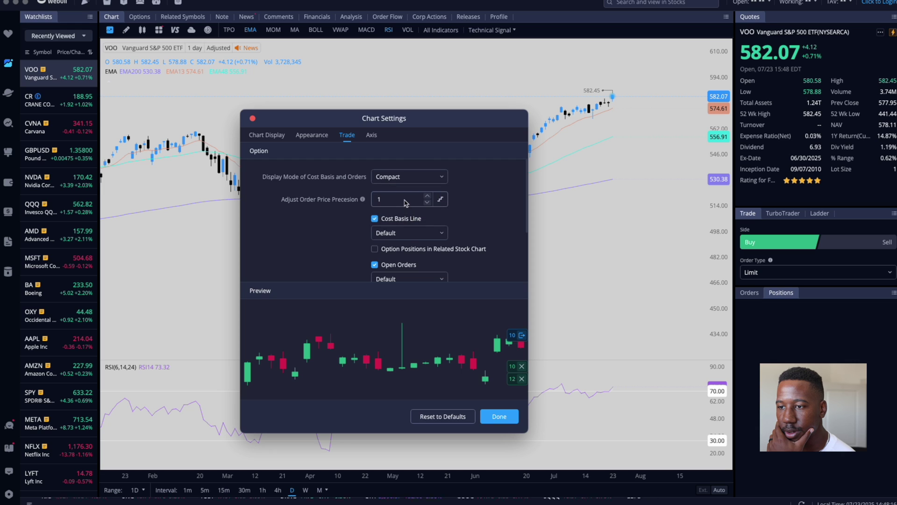
Step: Try the Classic display mode for cost basis and orders in the trade settings, then return to Compact
{"action": "left_click", "coordinate": [407, 177]}
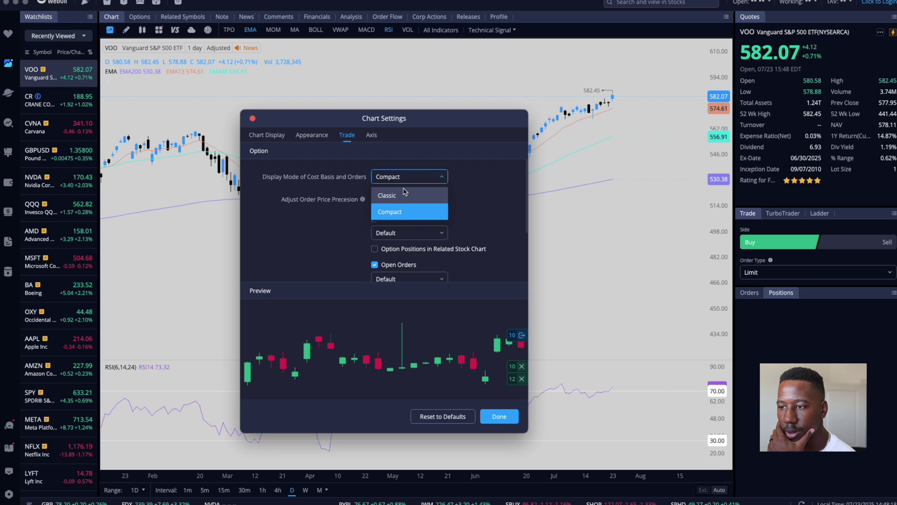
{"action": "left_click", "coordinate": [405, 196]}
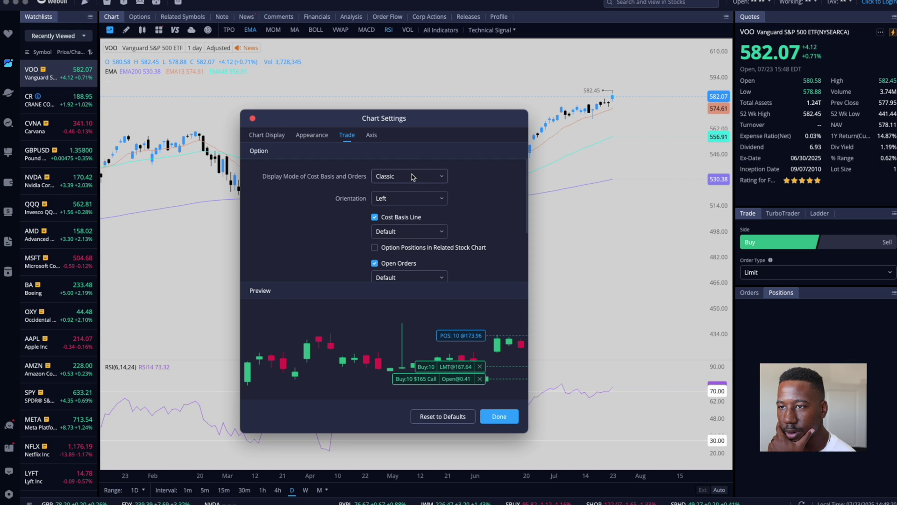
{"action": "left_click", "coordinate": [413, 176]}
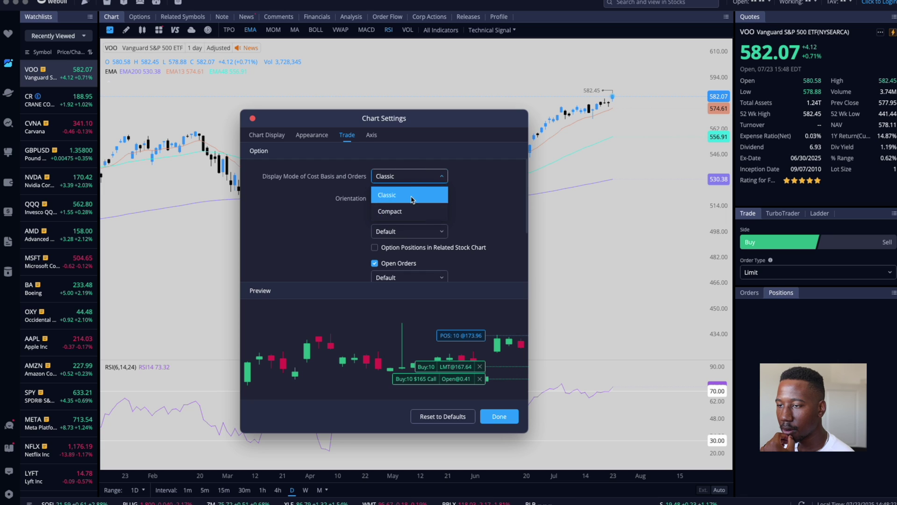
{"action": "left_click", "coordinate": [412, 213]}
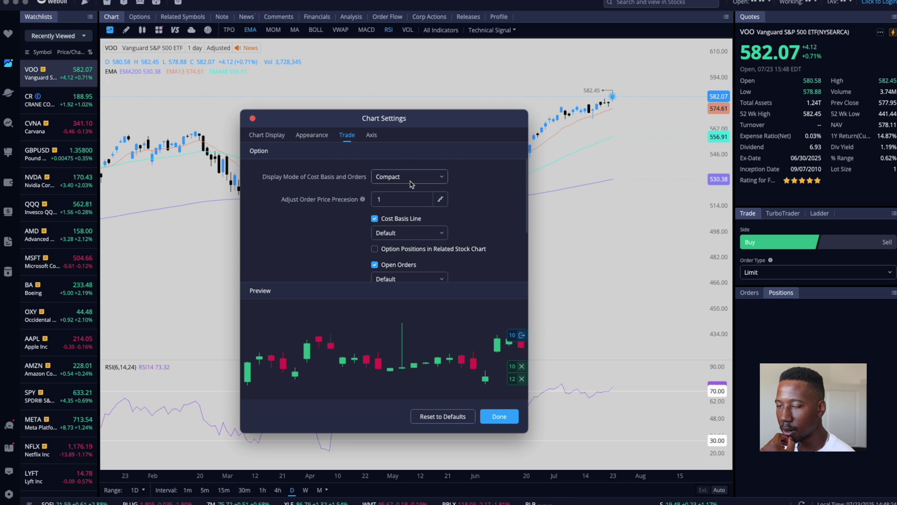
Step: Set the display mode of cost basis and orders to Classic
{"action": "left_click", "coordinate": [410, 203]}
{"action": "left_click", "coordinate": [410, 173]}
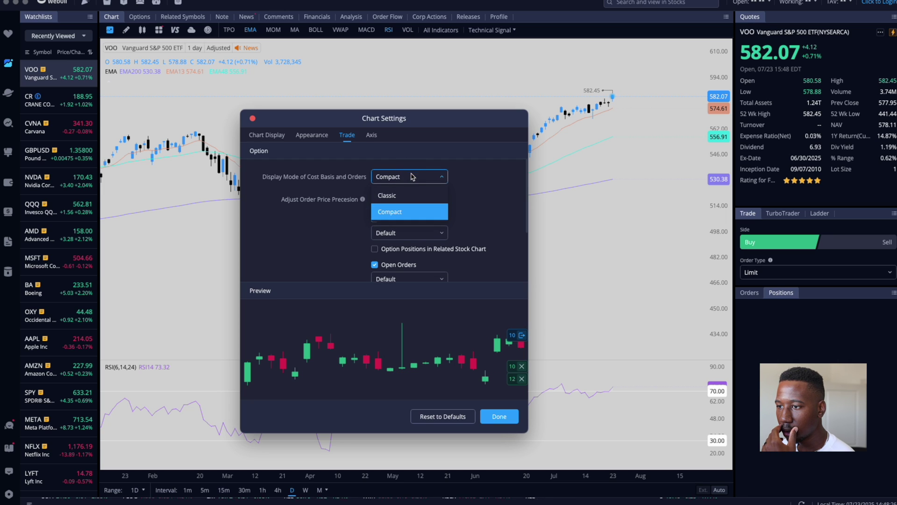
{"action": "left_click", "coordinate": [411, 195]}
{"action": "left_click", "coordinate": [475, 216]}
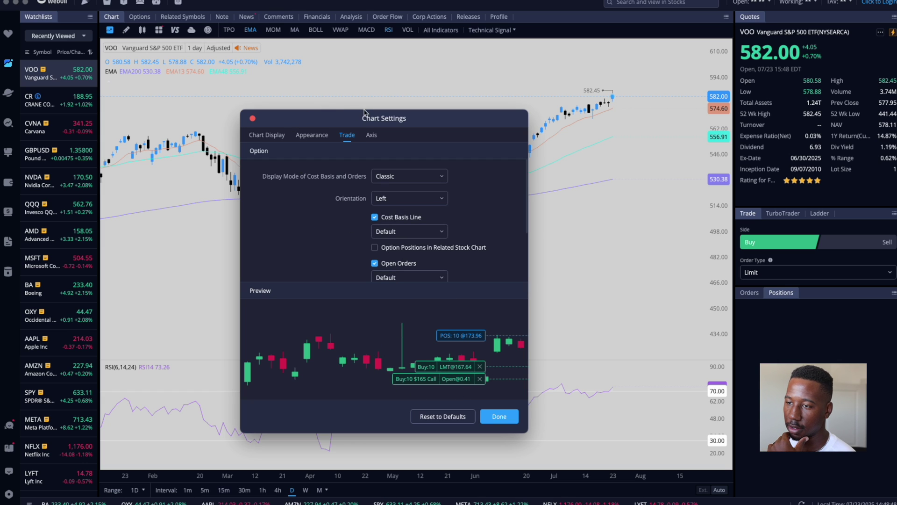
Step: Try extending the cost basis line to the left in the trade settings, then return it to Default
{"action": "left_click", "coordinate": [410, 230]}
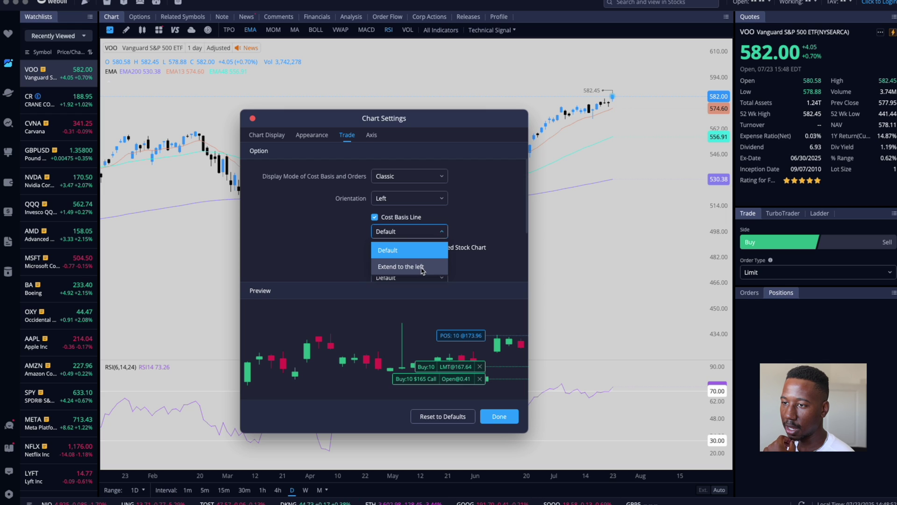
{"action": "left_click", "coordinate": [423, 267]}
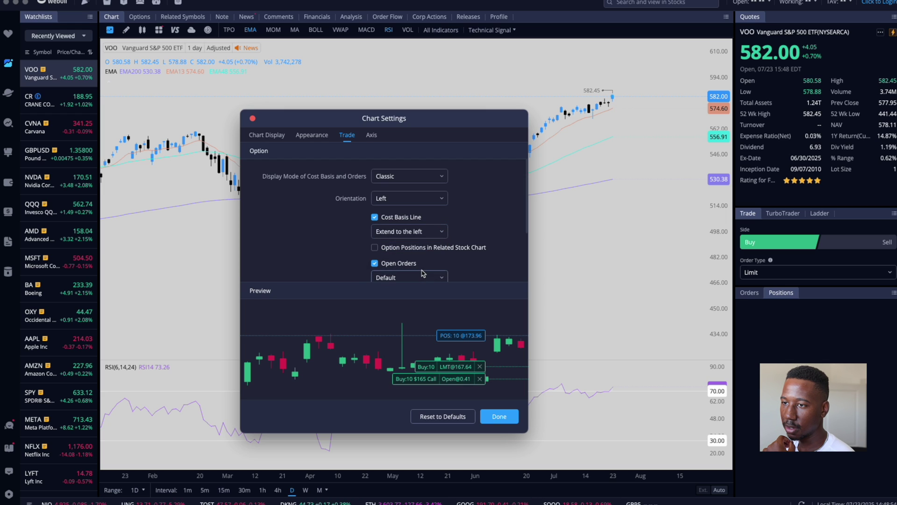
{"action": "left_click", "coordinate": [411, 232]}
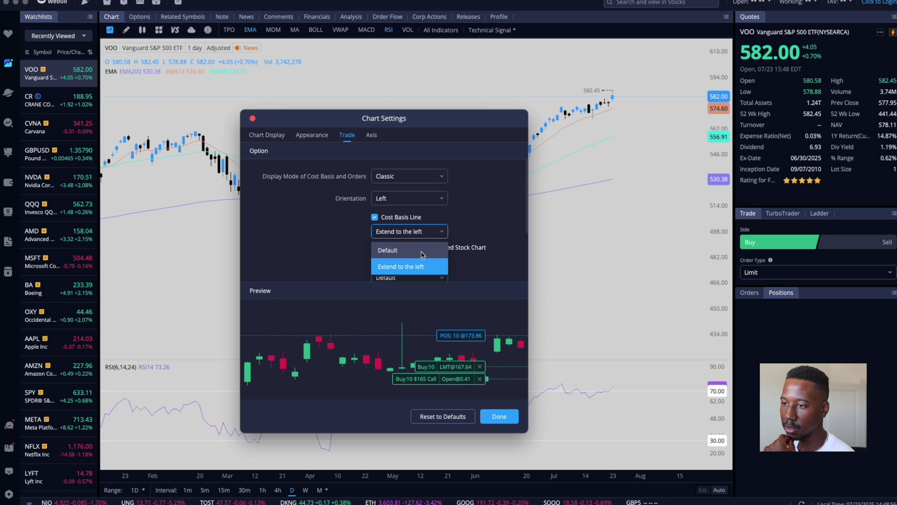
{"action": "left_click", "coordinate": [423, 251]}
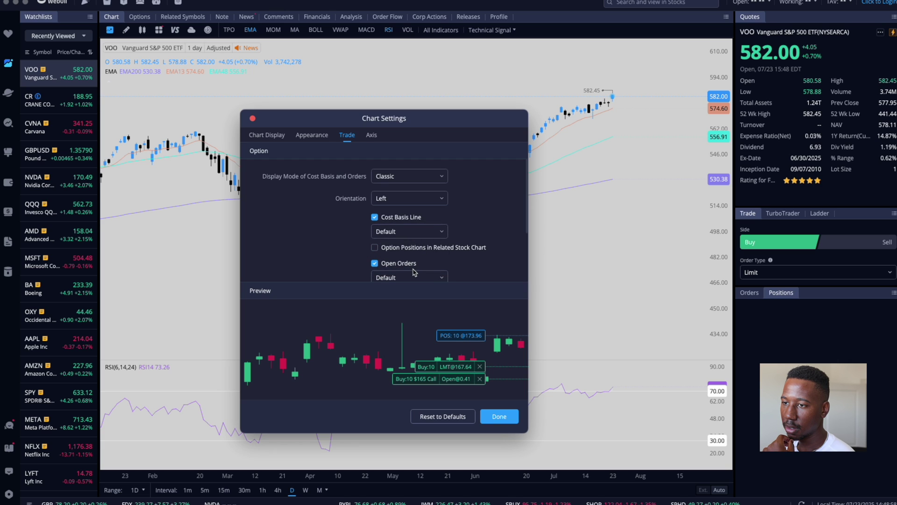
{"action": "scroll", "coordinate": [413, 272], "scroll_direction": "down", "scroll_amount": 3}
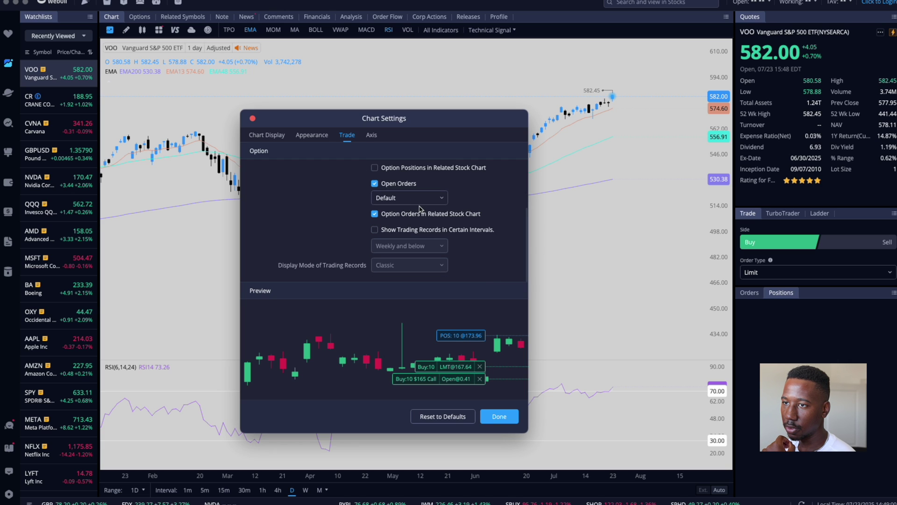
Step: Review the axis and appearance settings, then check the crosshair data style choices in the chart display settings
{"action": "left_click", "coordinate": [373, 136]}
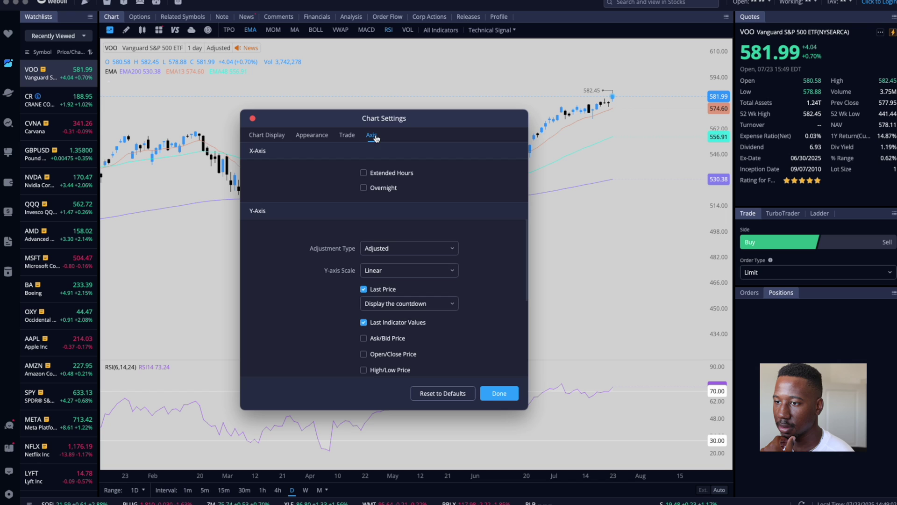
{"action": "left_click", "coordinate": [316, 137]}
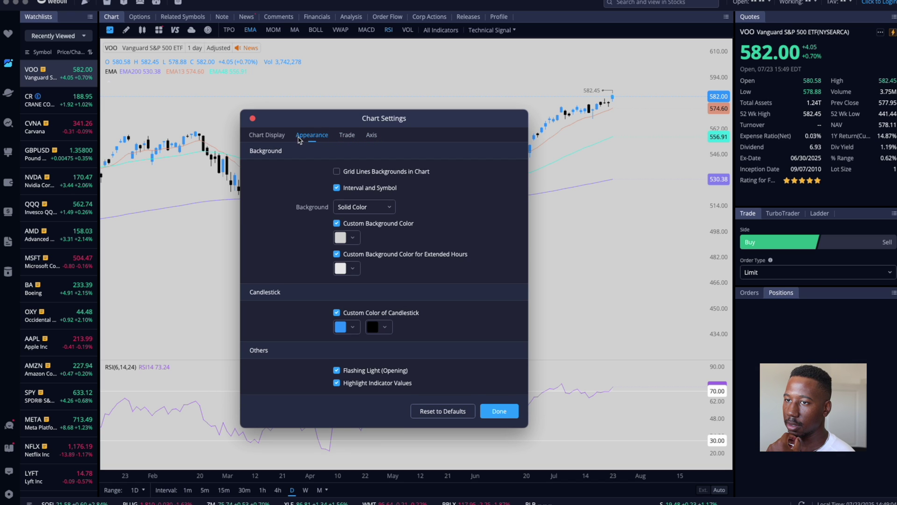
{"action": "left_click", "coordinate": [282, 140]}
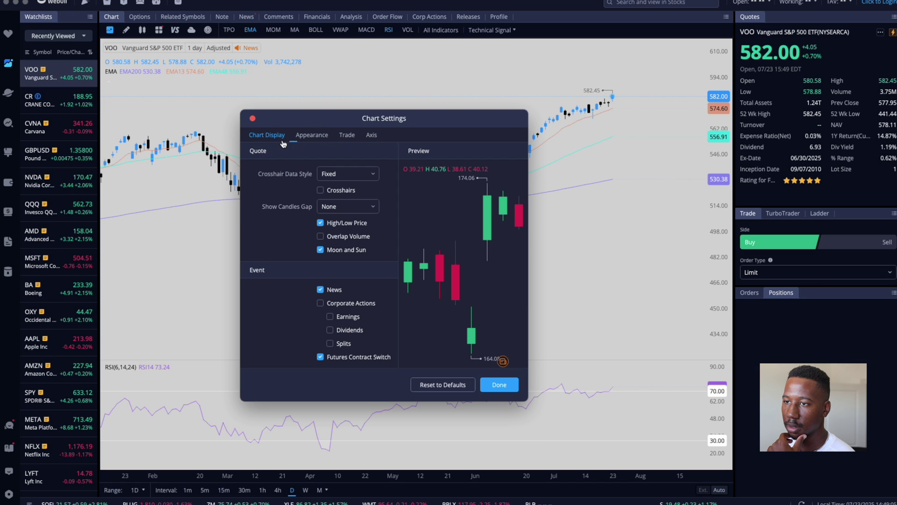
{"action": "left_click", "coordinate": [339, 176]}
{"action": "left_click", "coordinate": [301, 210]}
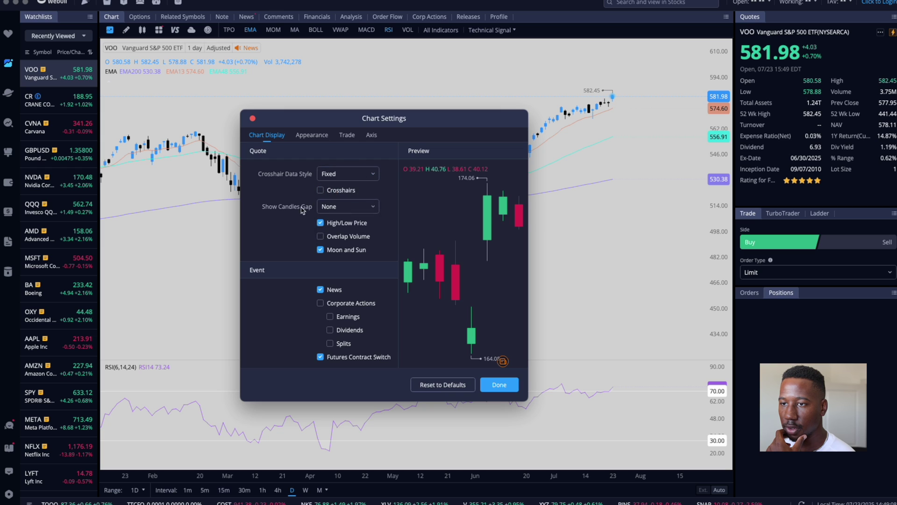
Step: Try showing 1, 2 and 3 candle gaps on the chart, then set the candles gap back to None
{"action": "left_click", "coordinate": [347, 209]}
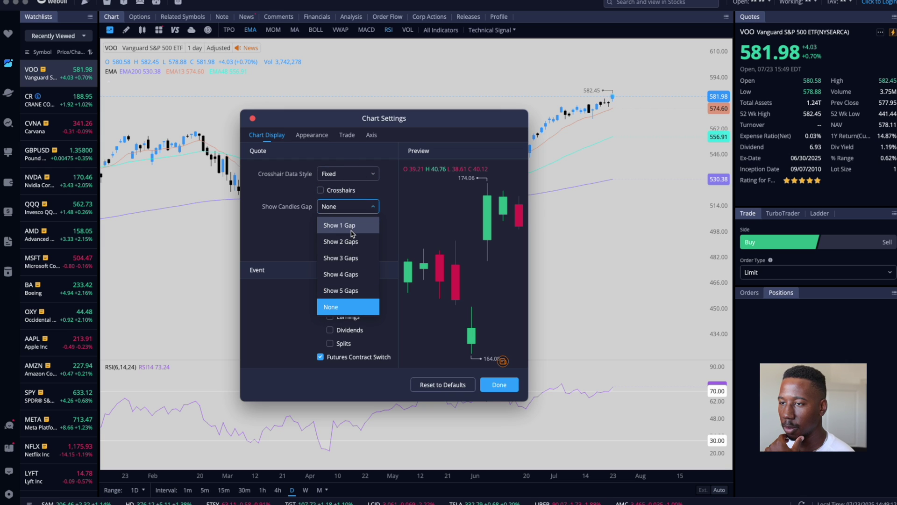
{"action": "left_click", "coordinate": [353, 231]}
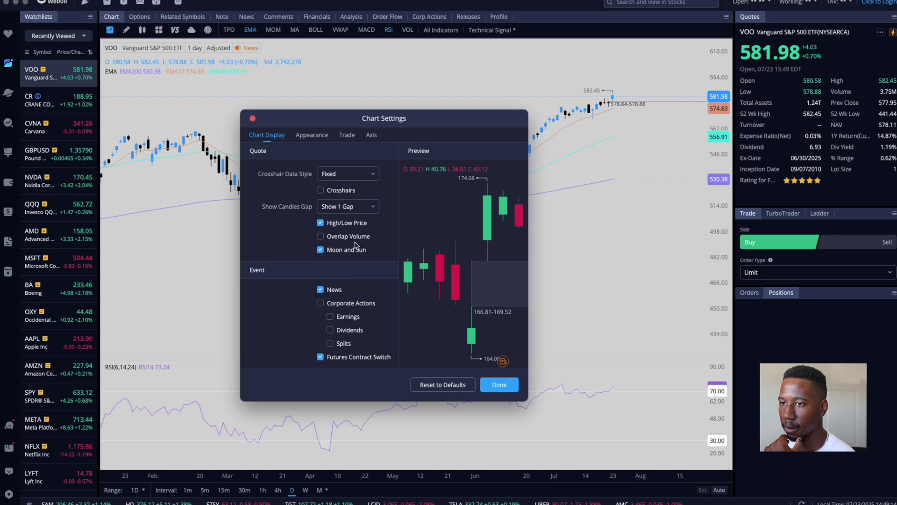
{"action": "left_click", "coordinate": [352, 209]}
{"action": "left_click", "coordinate": [348, 241]}
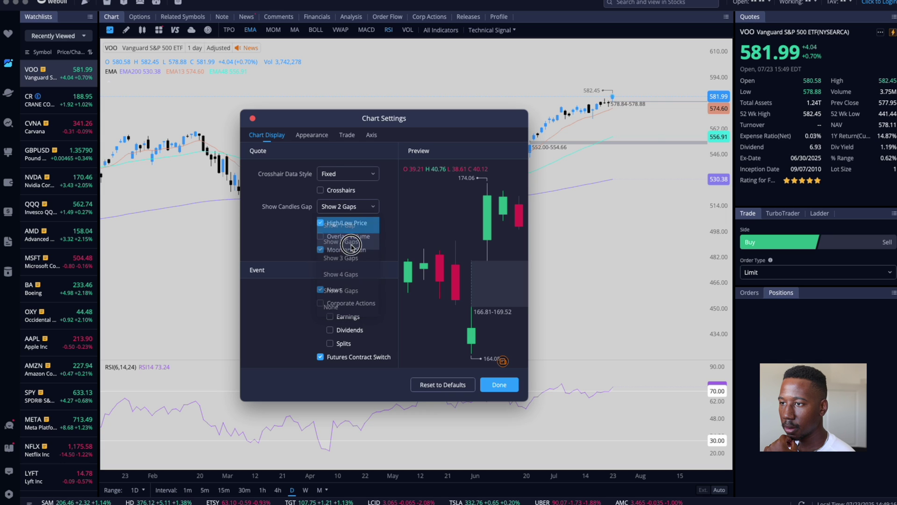
{"action": "left_click", "coordinate": [353, 210]}
{"action": "left_click", "coordinate": [352, 256]}
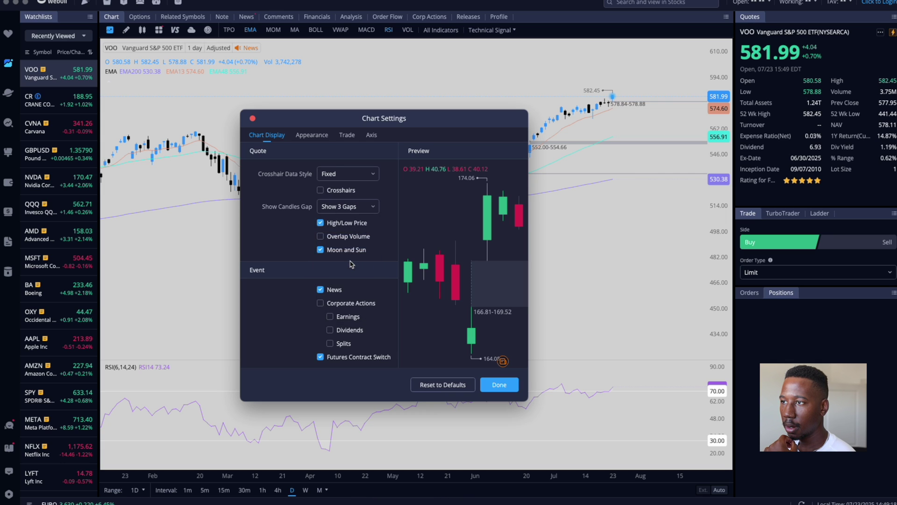
{"action": "left_click", "coordinate": [347, 211]}
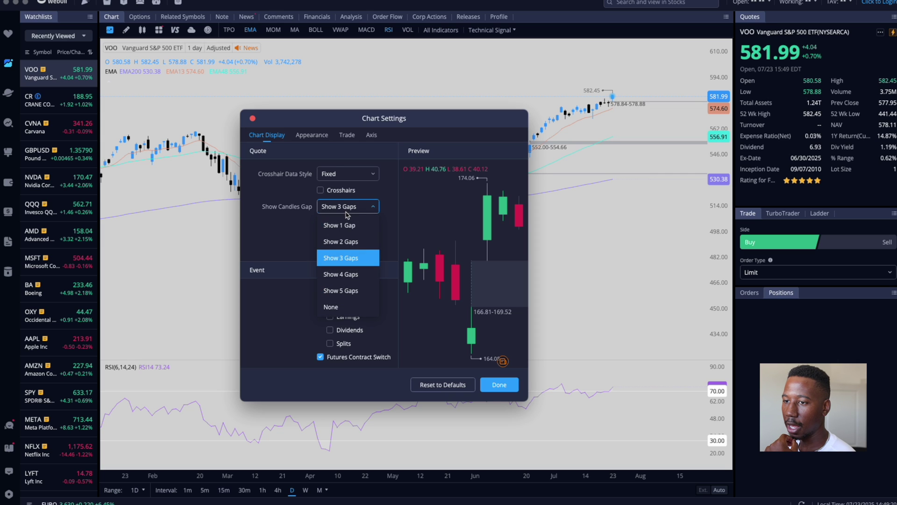
{"action": "left_click", "coordinate": [340, 307]}
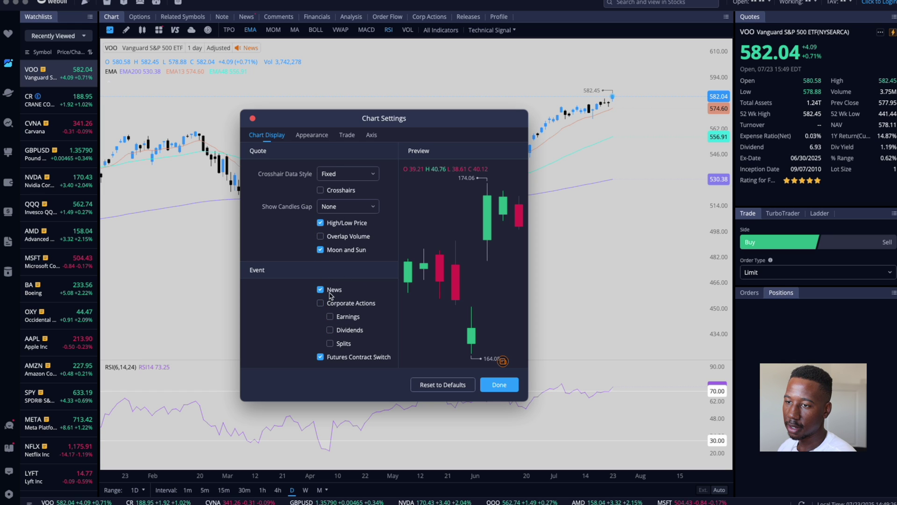
Step: Enable corporate action events with earnings, dividends and splits on the chart, and apply the chart settings
{"action": "left_click", "coordinate": [320, 303]}
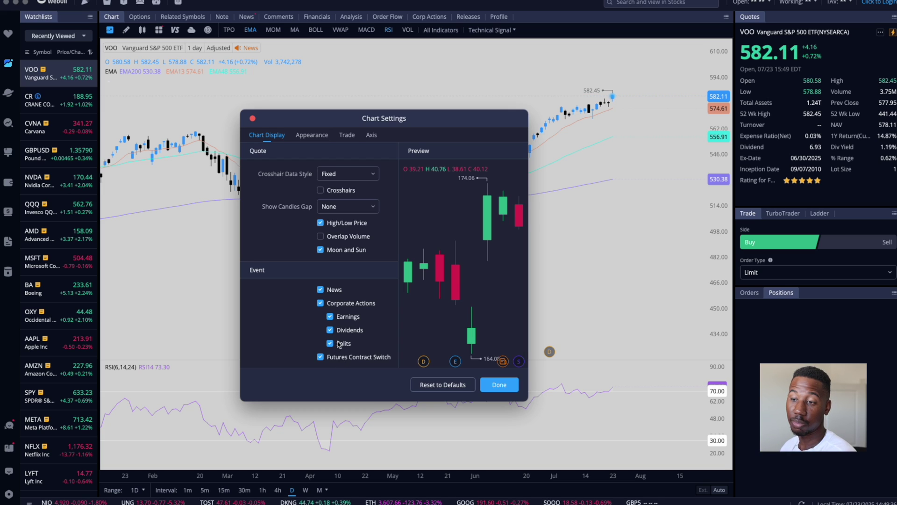
{"action": "left_click", "coordinate": [320, 358]}
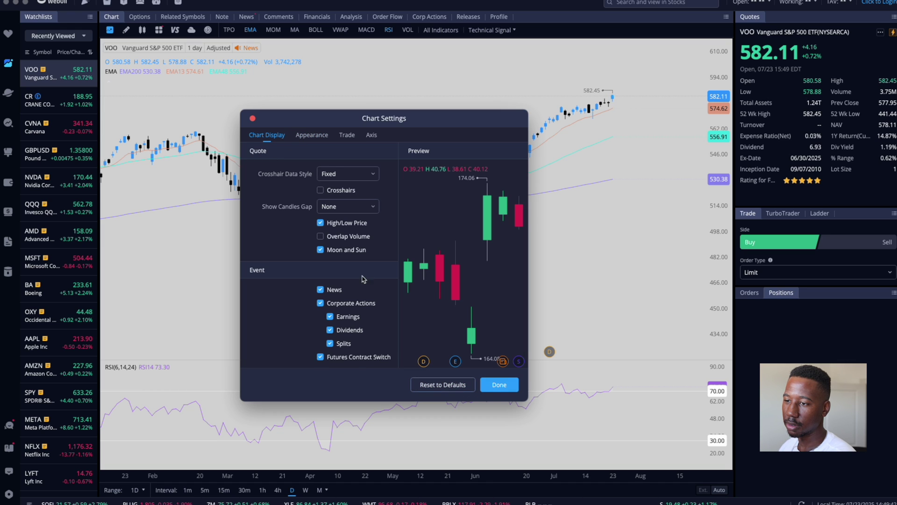
{"action": "left_click", "coordinate": [487, 388]}
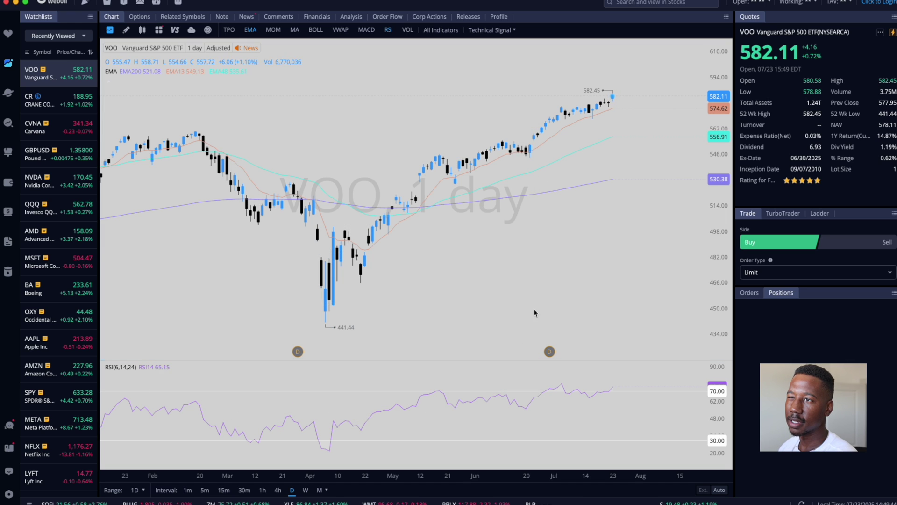
Step: Reopen the chart settings and look through the appearance, trade and axis options
{"action": "right_click", "coordinate": [384, 109]}
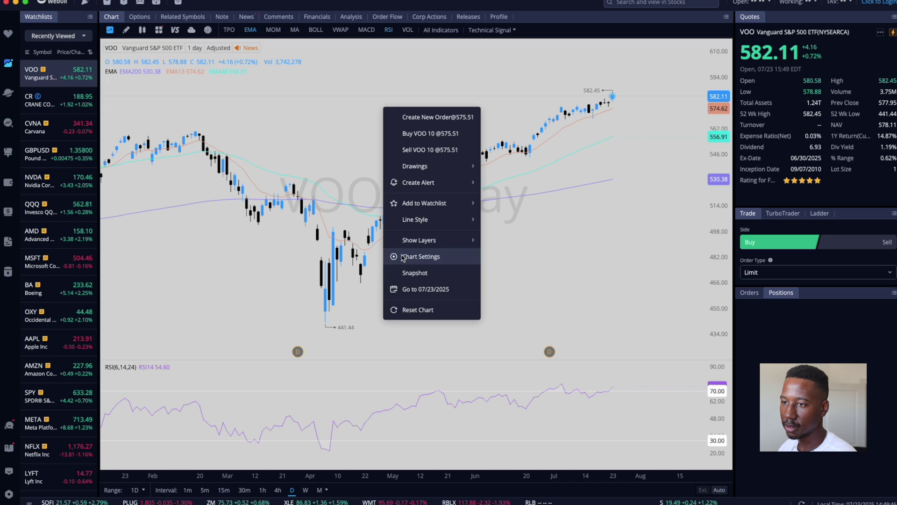
{"action": "left_click", "coordinate": [428, 257]}
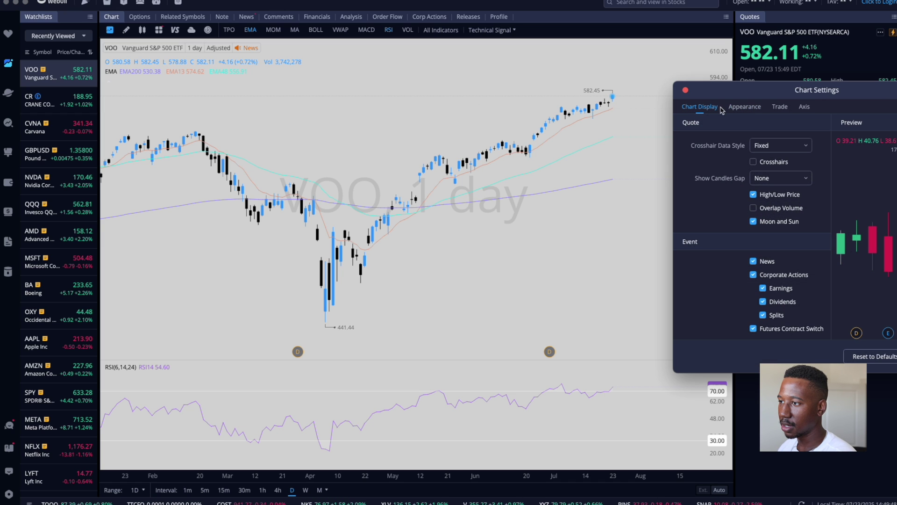
{"action": "left_click", "coordinate": [607, 96]}
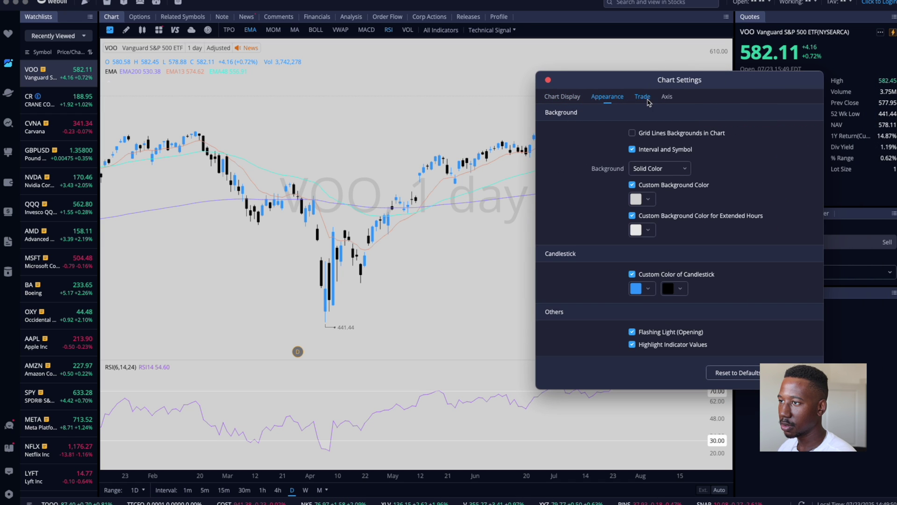
{"action": "left_click", "coordinate": [644, 97]}
{"action": "left_click", "coordinate": [666, 97]}
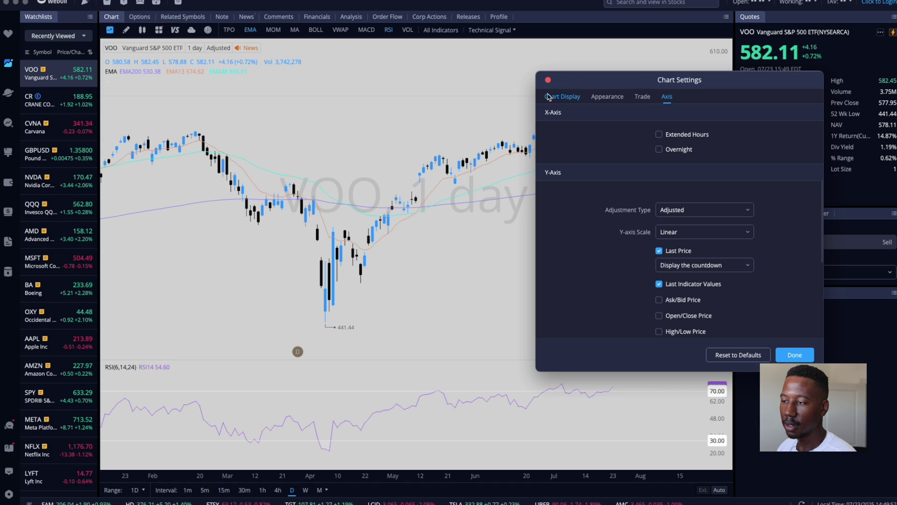
{"action": "left_click", "coordinate": [795, 355]}
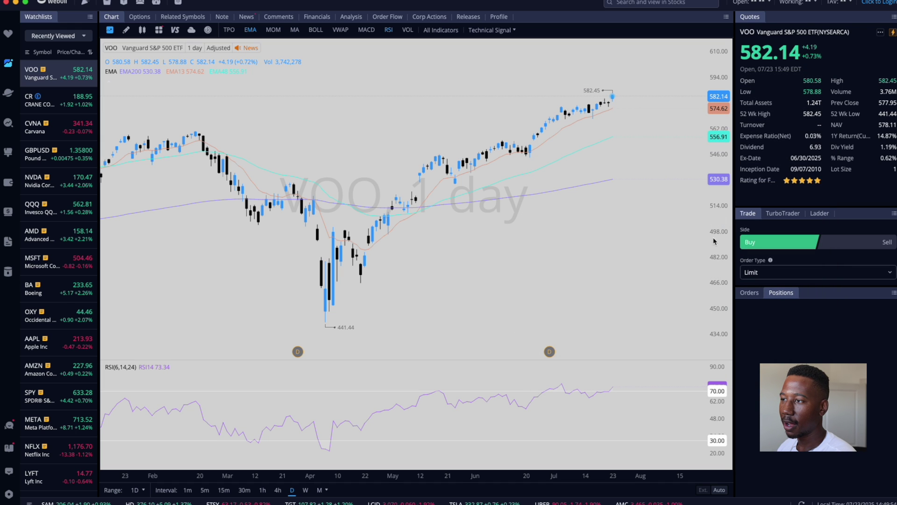
Step: Examine the recent VOO candles up close, and review the chart display, appearance, trade and axis settings once more
{"action": "scroll", "coordinate": [526, 240], "scroll_direction": "up", "scroll_amount": 5}
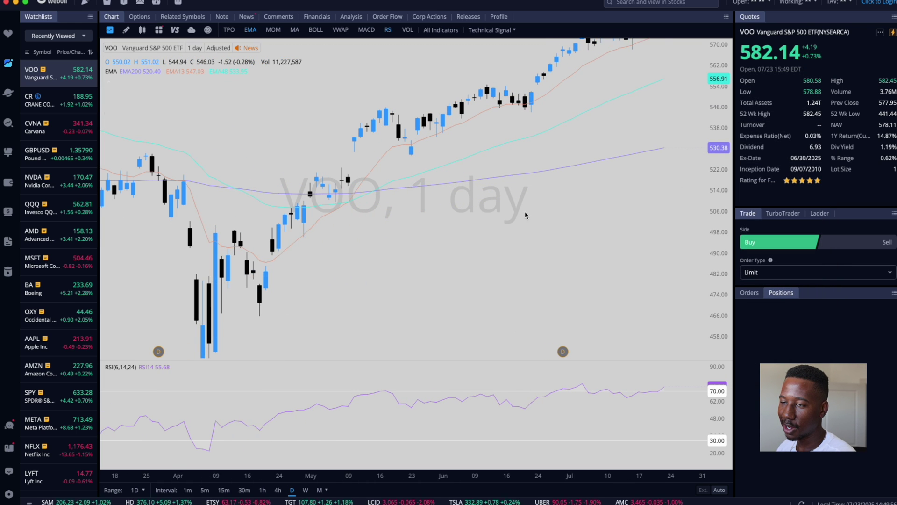
{"action": "left_click_drag", "start_coordinate": [526, 220], "coordinate": [539, 236]}
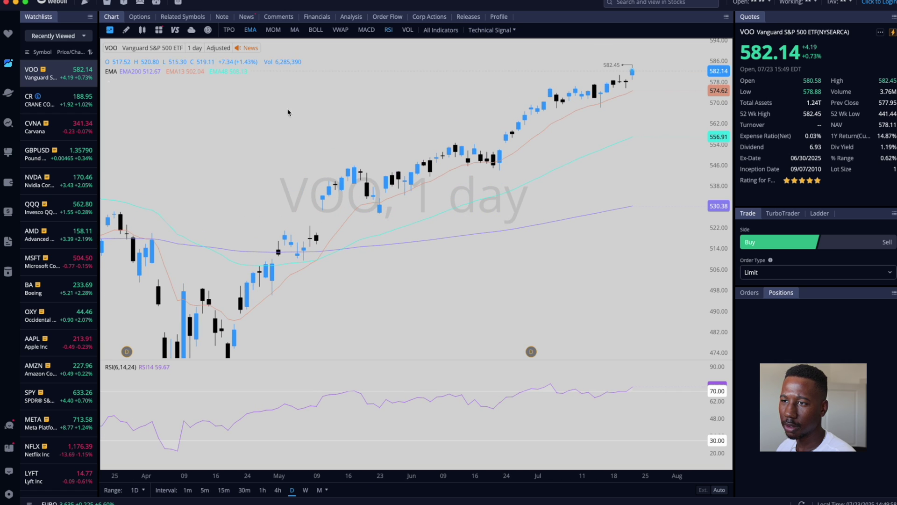
{"action": "right_click", "coordinate": [356, 137]}
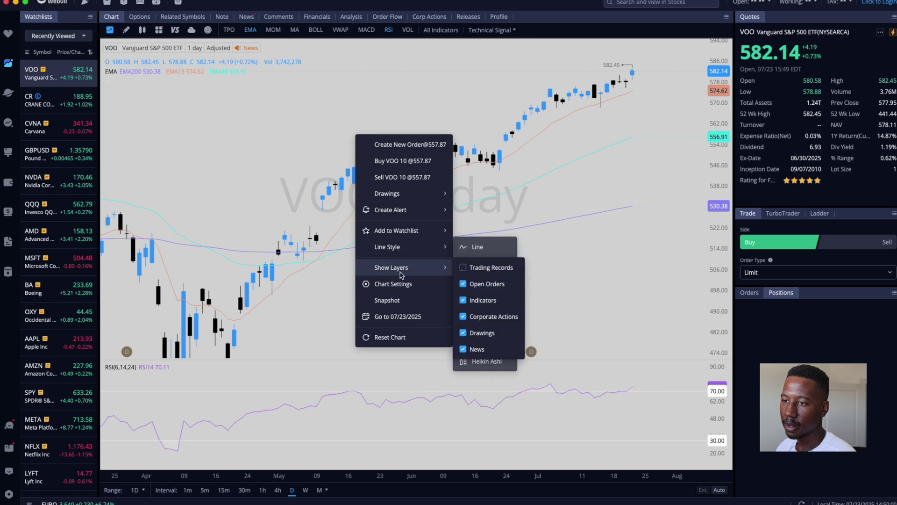
{"action": "left_click", "coordinate": [405, 289]}
{"action": "left_click_drag", "start_coordinate": [741, 114], "coordinate": [602, 98]}
{"action": "left_click", "coordinate": [551, 86]}
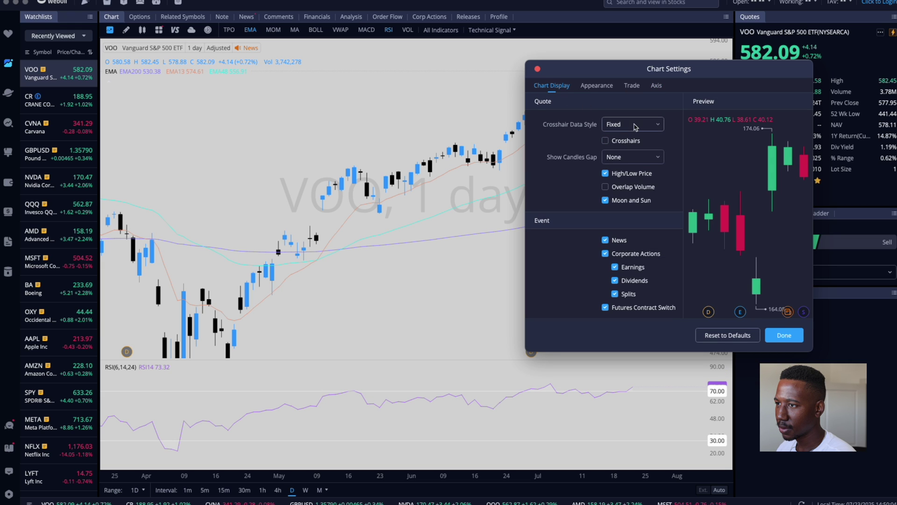
{"action": "left_click", "coordinate": [596, 85]}
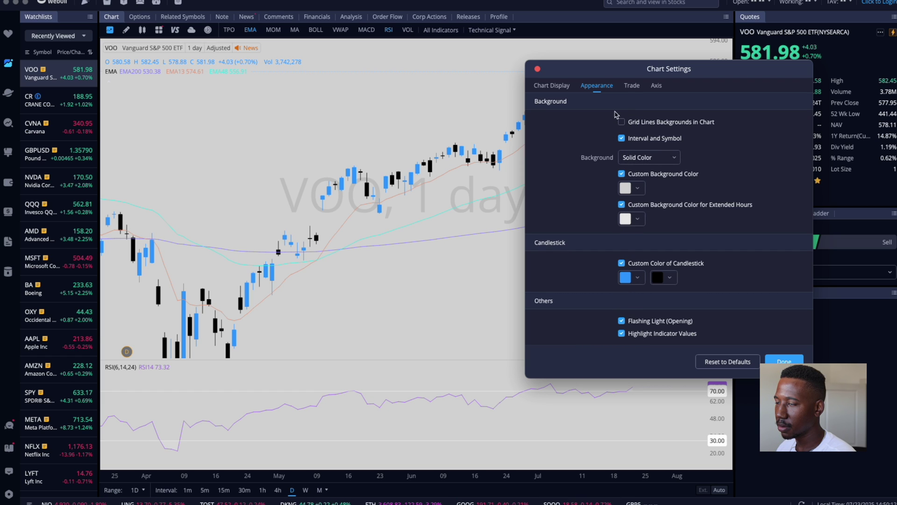
{"action": "left_click", "coordinate": [632, 86]}
{"action": "left_click", "coordinate": [657, 86]}
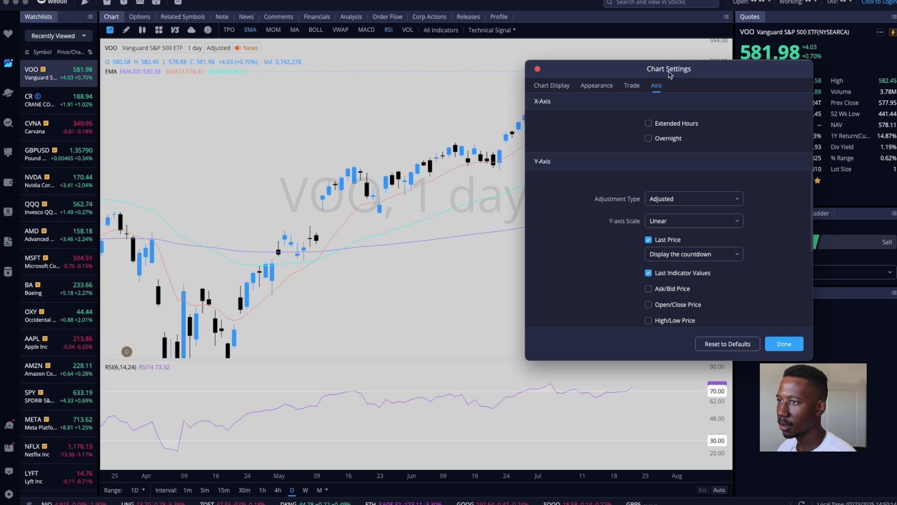
{"action": "left_click", "coordinate": [536, 70]}
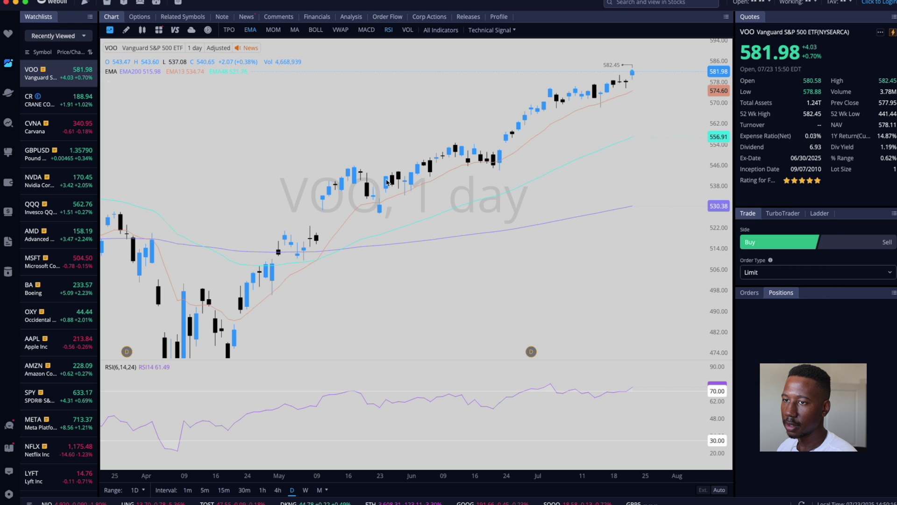
Step: Look through the chart's context options, including the show layers, watchlist and alert choices, and the axis page of the chart settings
{"action": "right_click", "coordinate": [290, 202]}
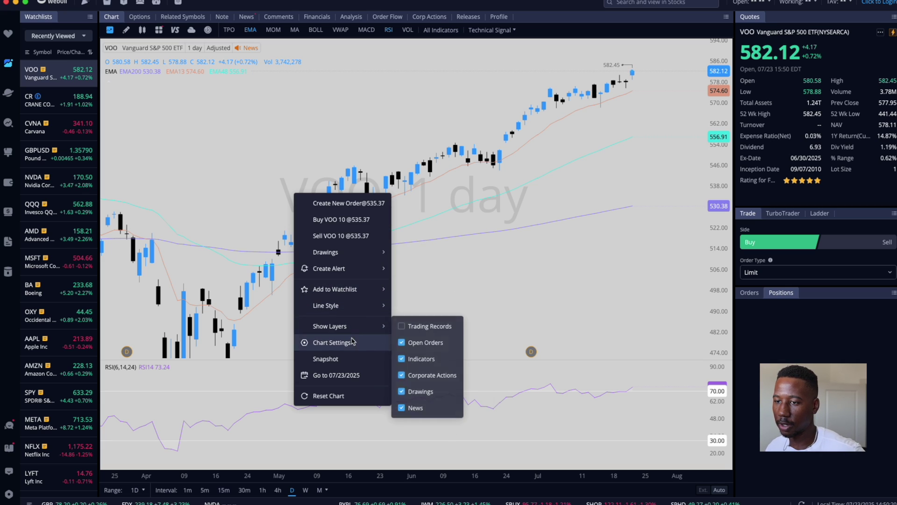
{"action": "left_click", "coordinate": [245, 131]}
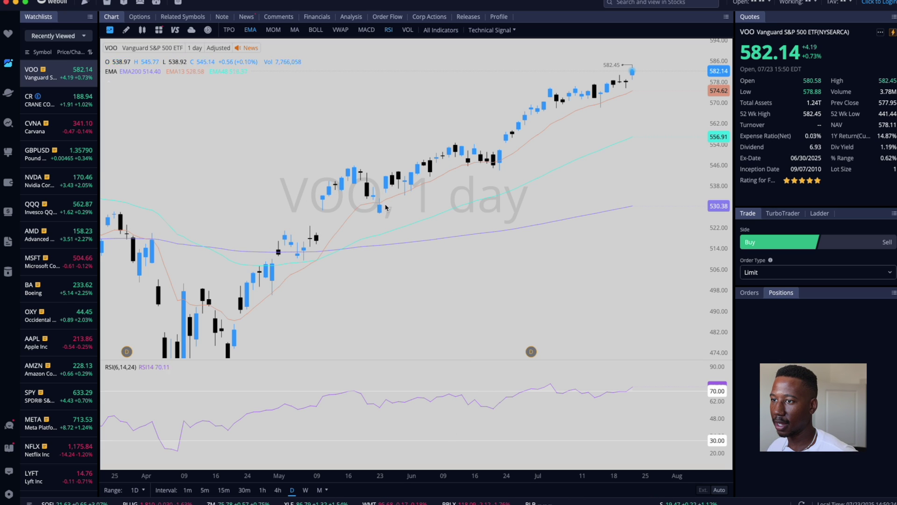
{"action": "right_click", "coordinate": [517, 204]}
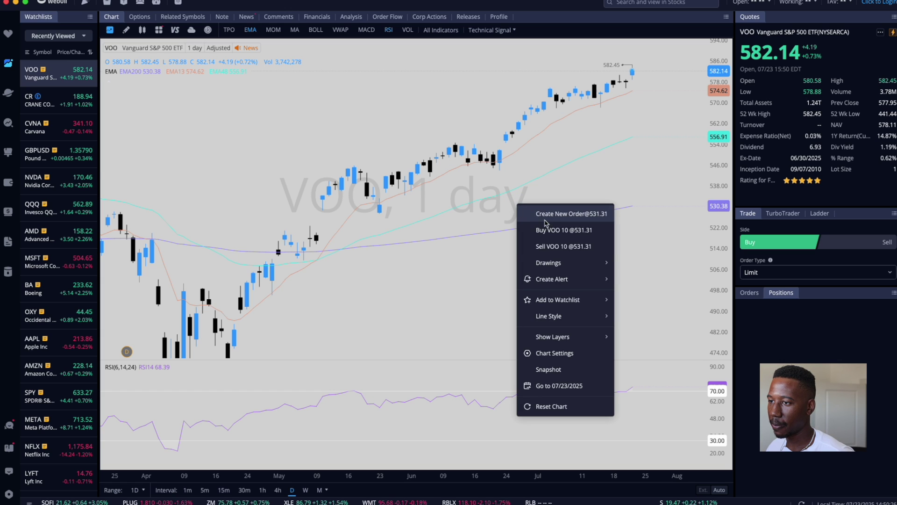
{"action": "mouse_move", "coordinate": [570, 263]}
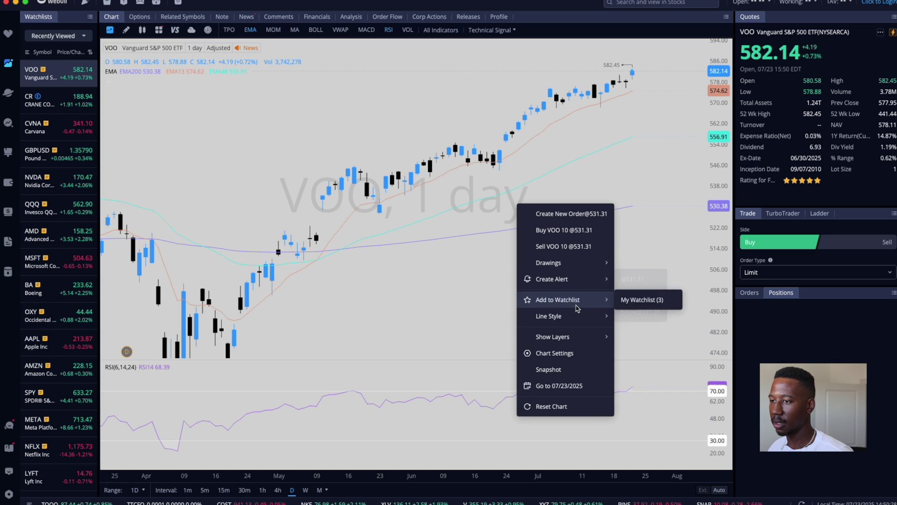
{"action": "mouse_move", "coordinate": [592, 342]}
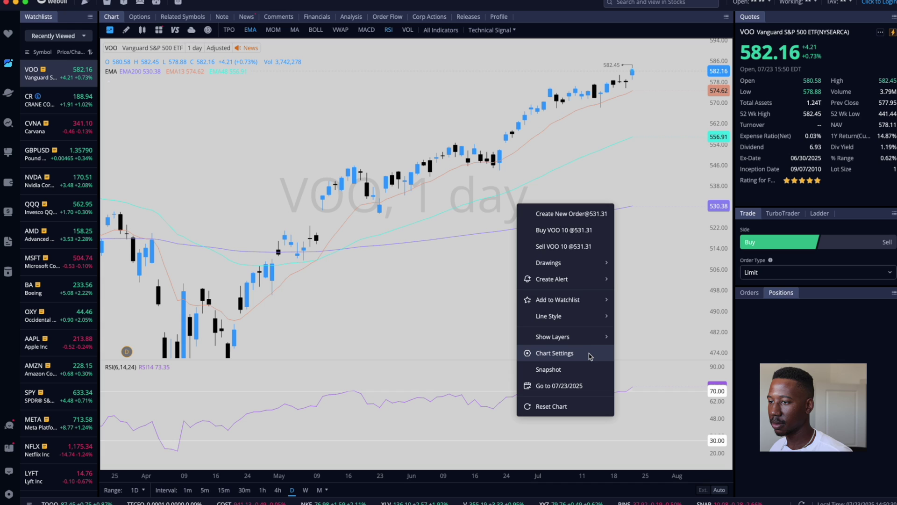
{"action": "left_click", "coordinate": [555, 353]}
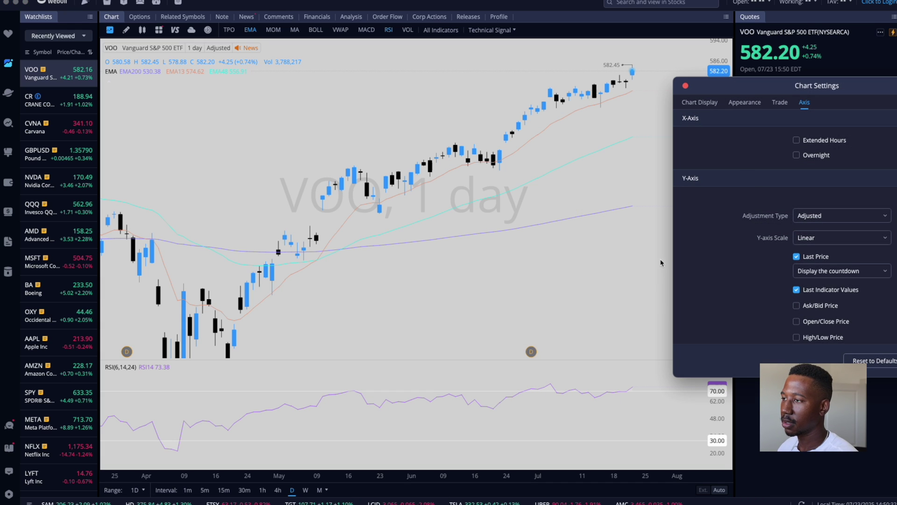
{"action": "left_click", "coordinate": [660, 260]}
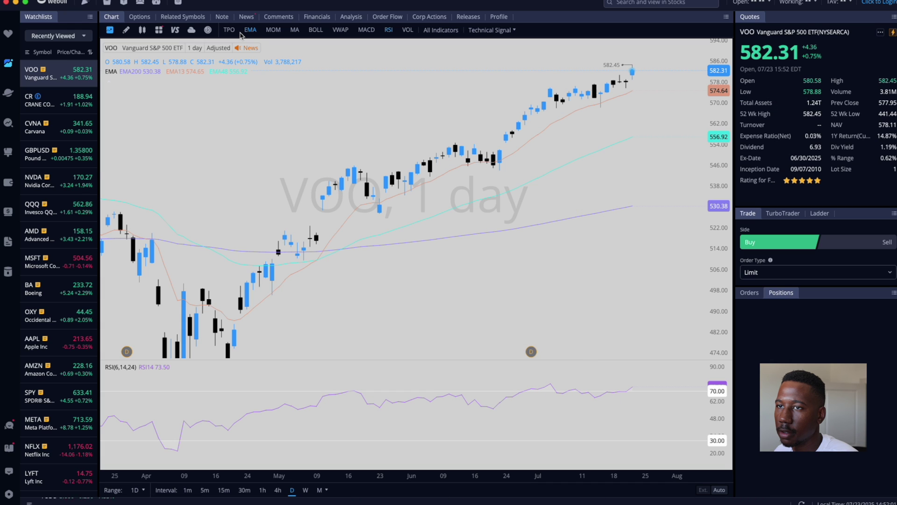
Step: Try the MOM indicator below the VOO chart and remove it again
{"action": "left_click", "coordinate": [275, 30]}
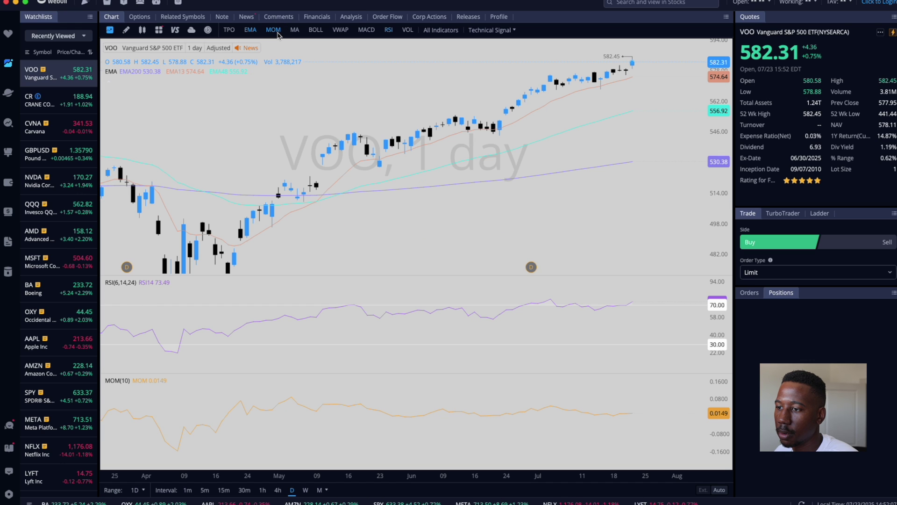
{"action": "left_click", "coordinate": [273, 31]}
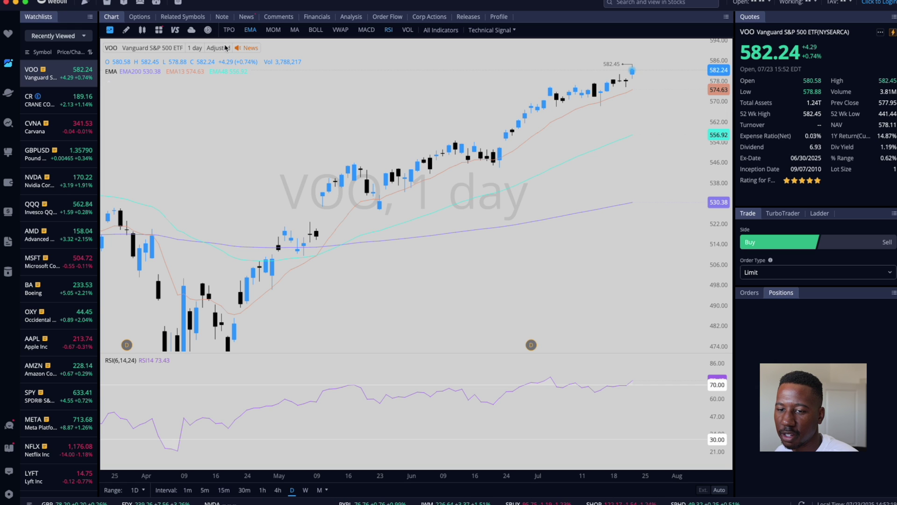
Step: Show the drawing tools and look through the line types, from Trendline to Horizontal Ray
{"action": "left_click", "coordinate": [125, 31]}
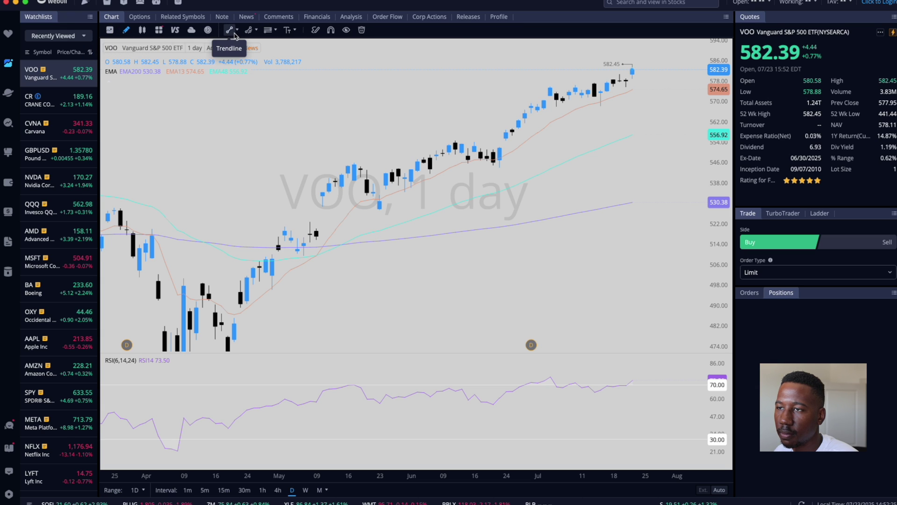
{"action": "left_click", "coordinate": [237, 32]}
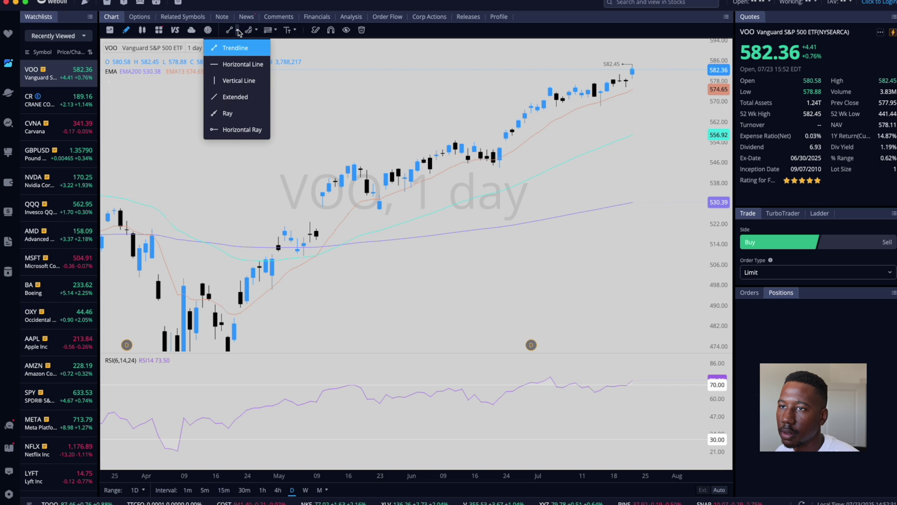
{"action": "left_click", "coordinate": [238, 31]}
{"action": "left_click", "coordinate": [238, 31]}
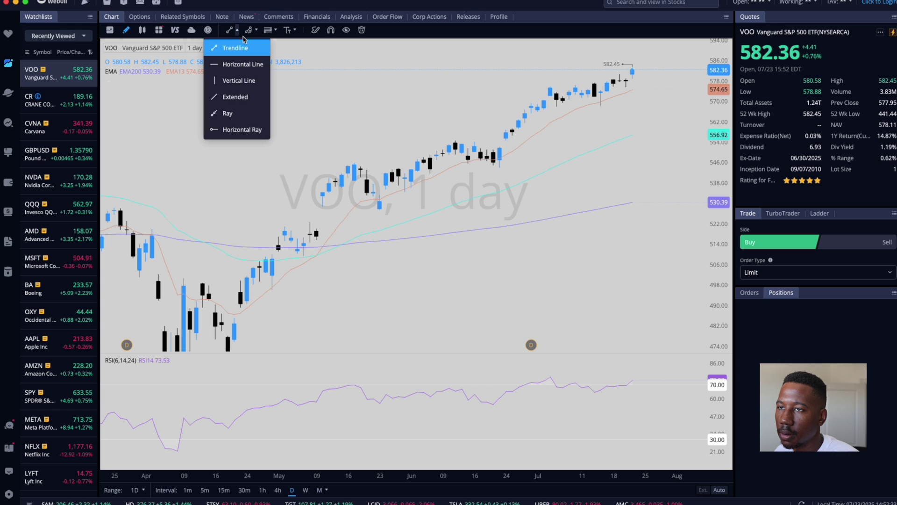
Step: Place a Short Position drawing on the chart with its entry at about 548 on 05/22/2025, and remove it
{"action": "left_click", "coordinate": [257, 31]}
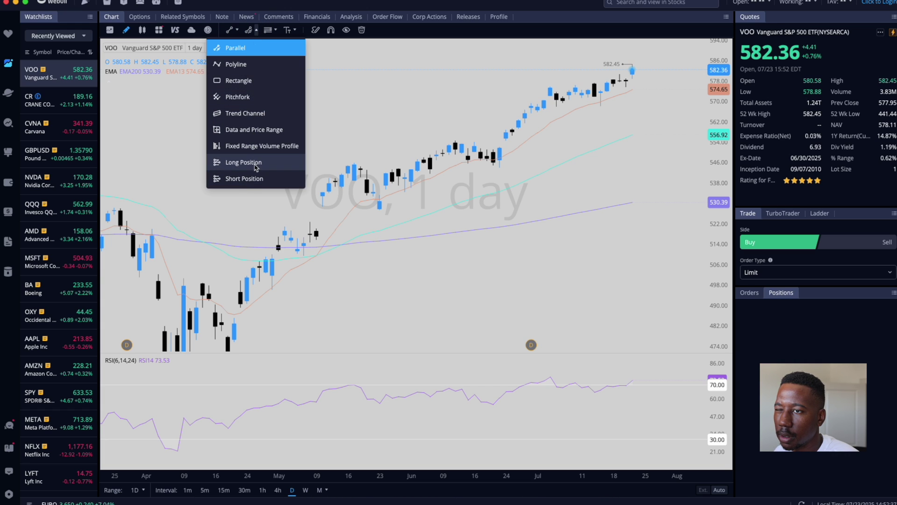
{"action": "left_click", "coordinate": [244, 179]}
{"action": "left_click", "coordinate": [374, 157]}
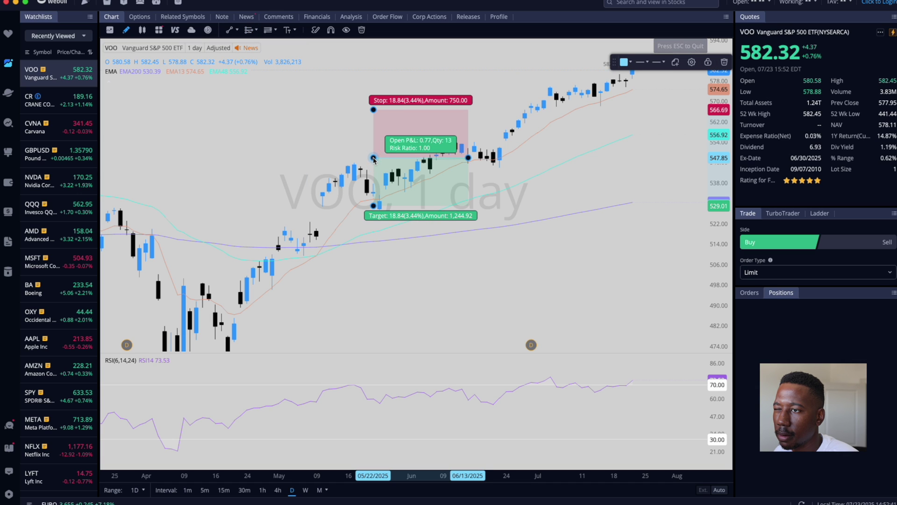
{"action": "right_click", "coordinate": [374, 159]}
{"action": "left_click", "coordinate": [397, 318]}
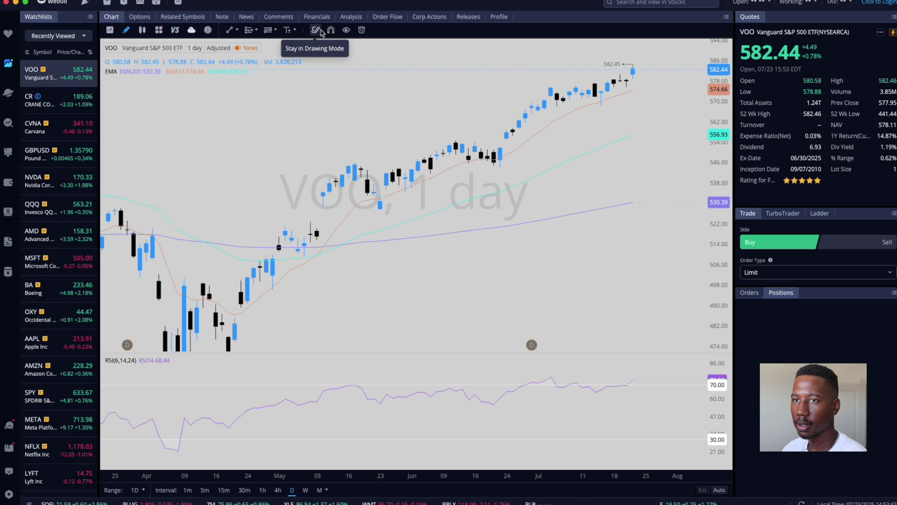
Step: Return to the indicator shortcuts and check the chart display options in the chart settings
{"action": "left_click", "coordinate": [109, 31]}
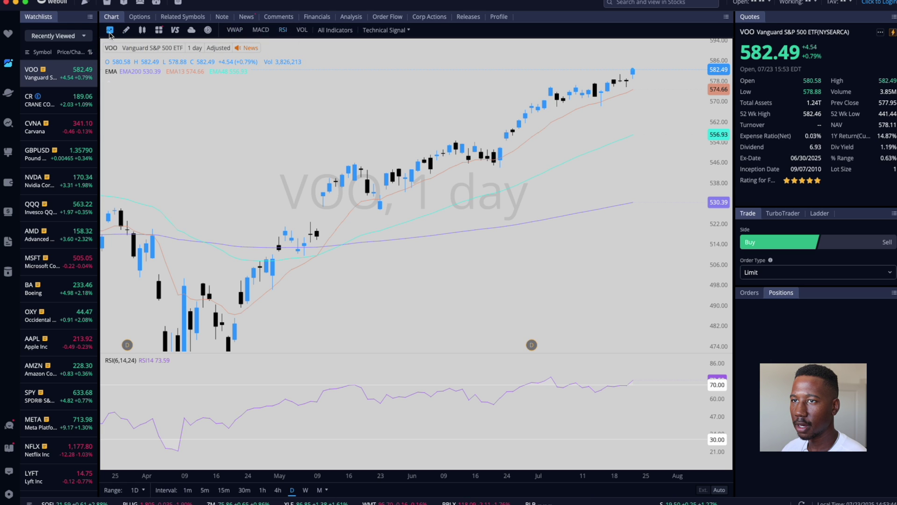
{"action": "left_click", "coordinate": [252, 32]}
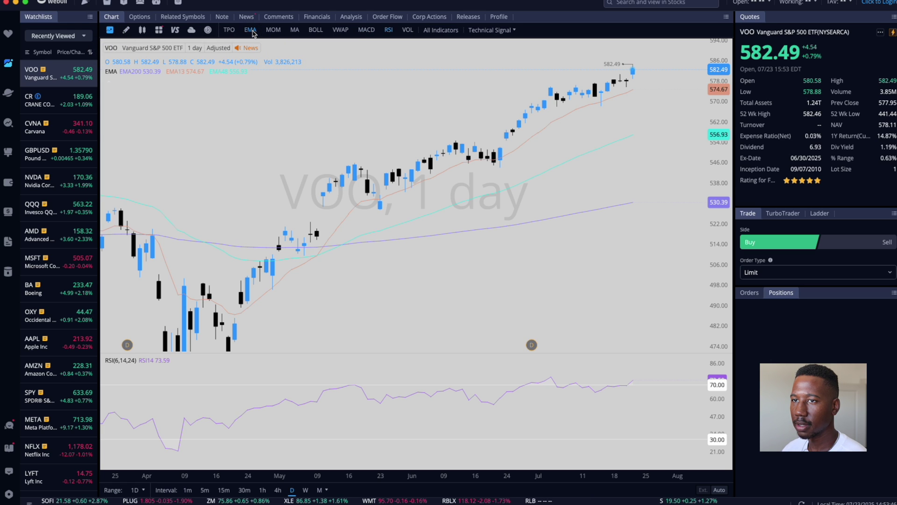
{"action": "right_click", "coordinate": [213, 75]}
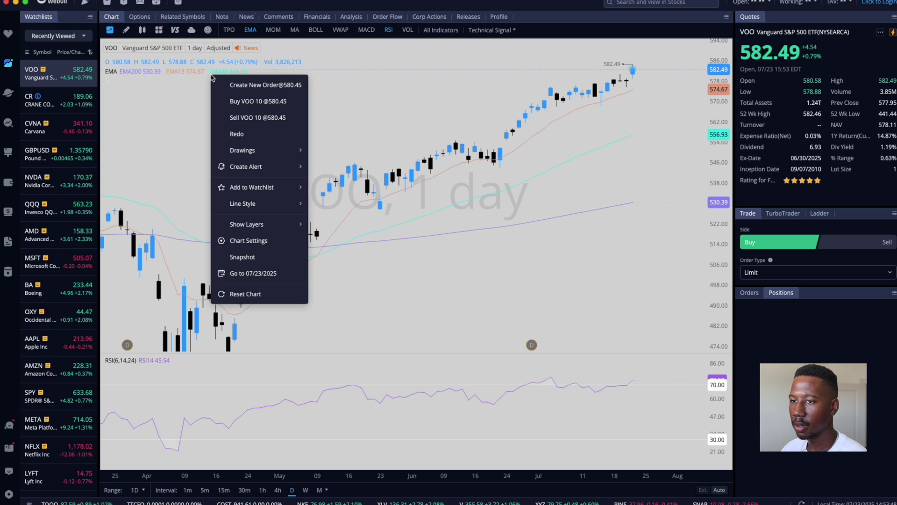
{"action": "left_click", "coordinate": [248, 240]}
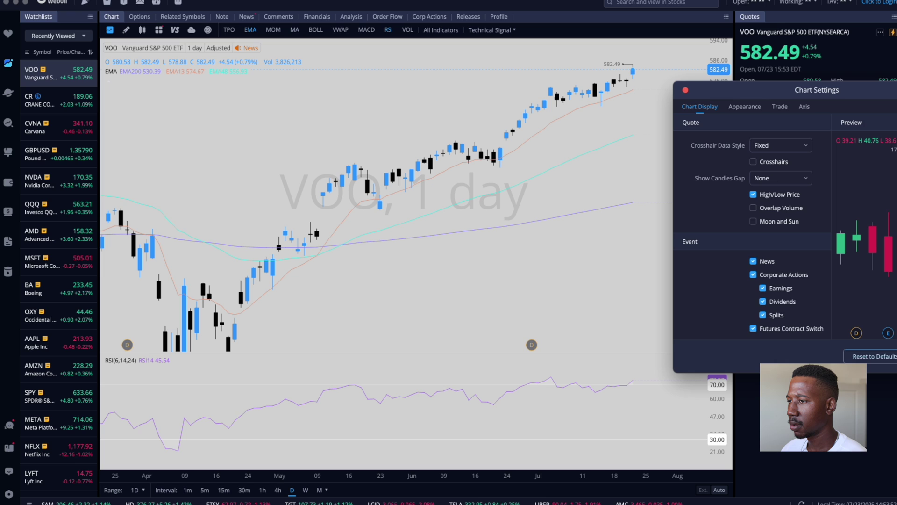
{"action": "left_click", "coordinate": [874, 356]}
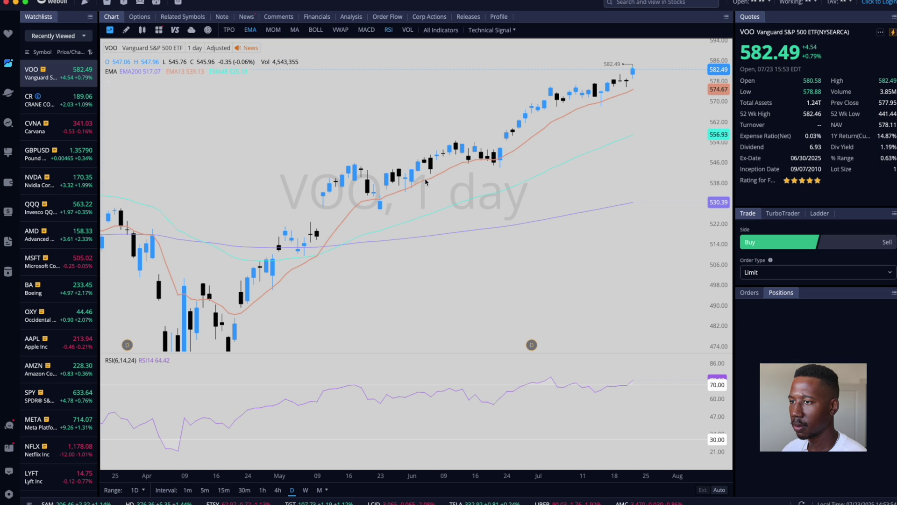
Step: Open the EMA indicator's settings from its line on the chart and review the line styles and lengths
{"action": "right_click", "coordinate": [426, 182]}
{"action": "left_click", "coordinate": [413, 203]}
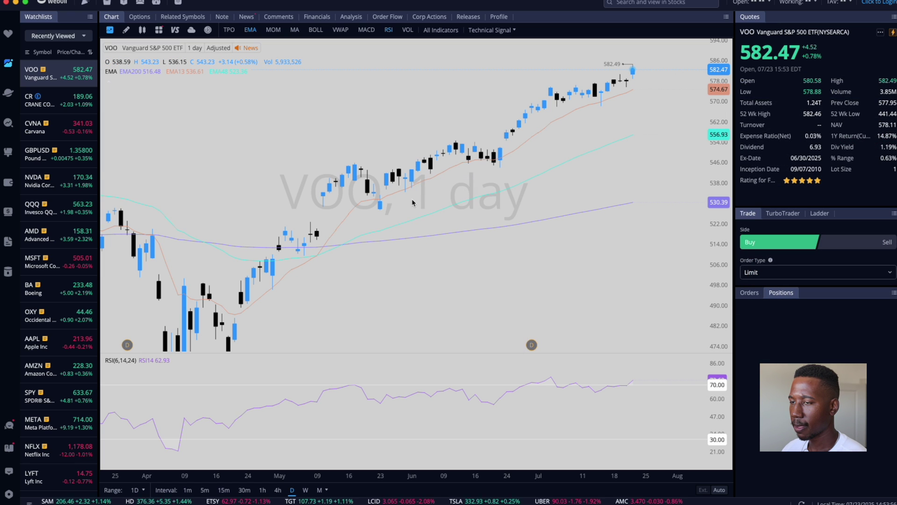
{"action": "right_click", "coordinate": [412, 202]}
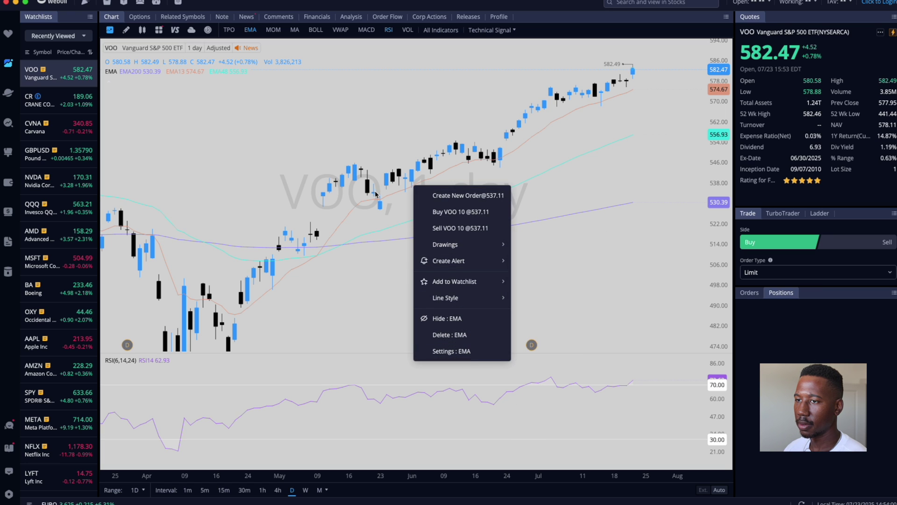
{"action": "left_click", "coordinate": [349, 203]}
{"action": "right_click", "coordinate": [352, 213]}
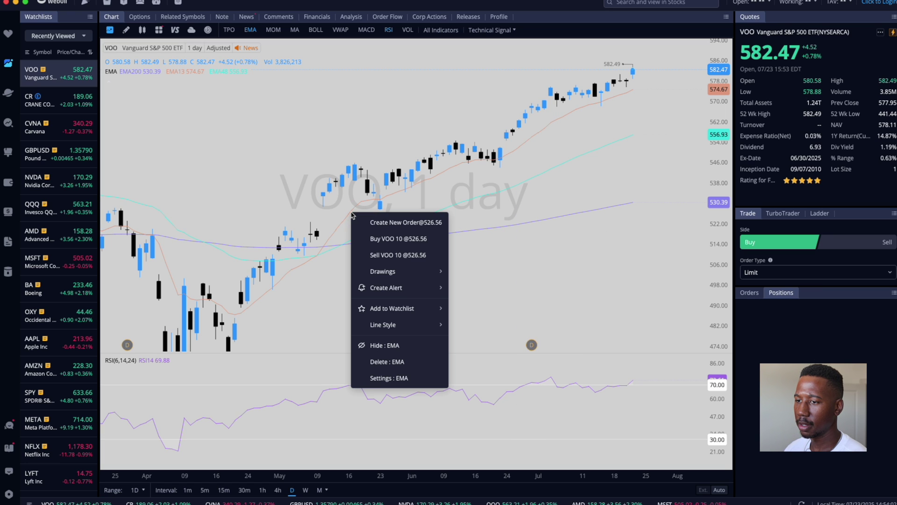
{"action": "left_click", "coordinate": [403, 378]}
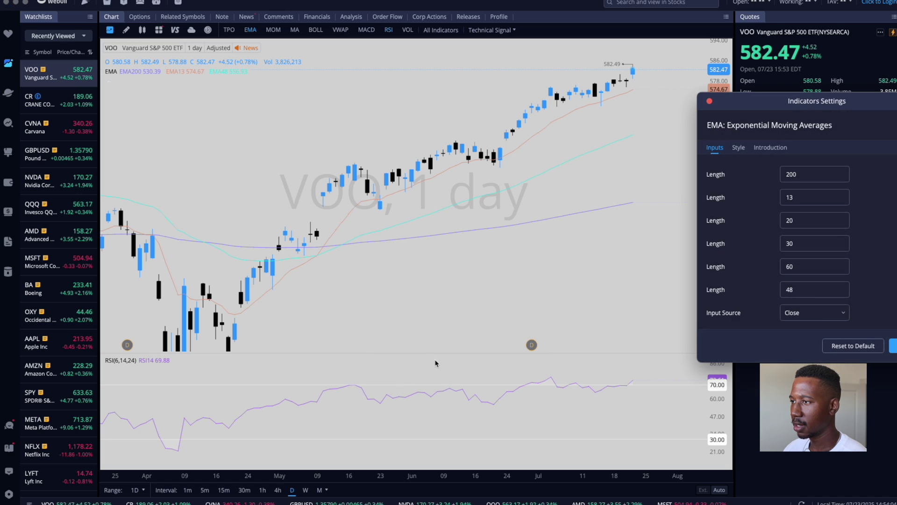
{"action": "left_click", "coordinate": [739, 148]}
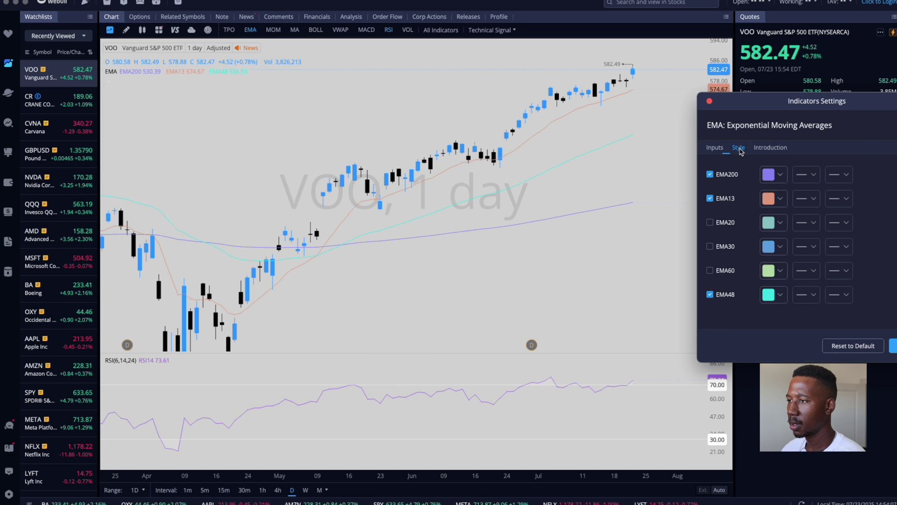
{"action": "left_click", "coordinate": [716, 148]}
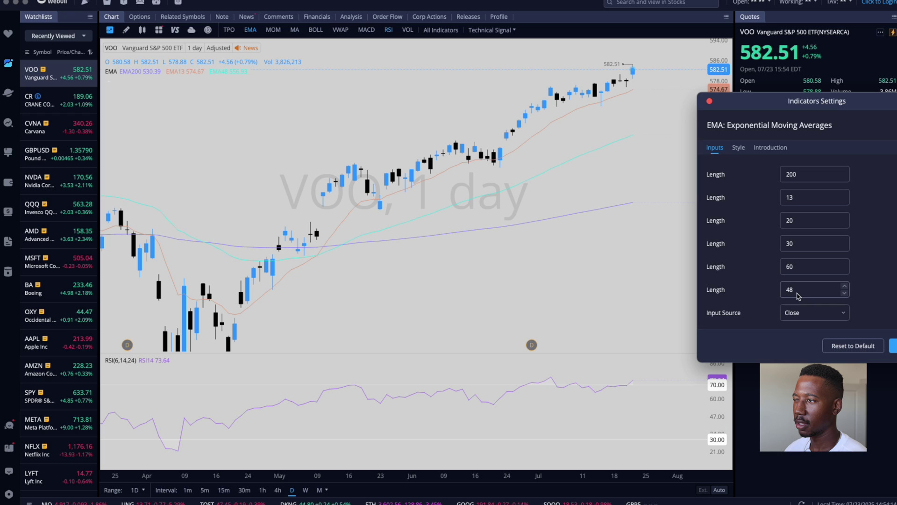
Step: Change the EMA200 line color to vivid purple 8c18f2 in the EMA style settings
{"action": "left_click", "coordinate": [742, 148]}
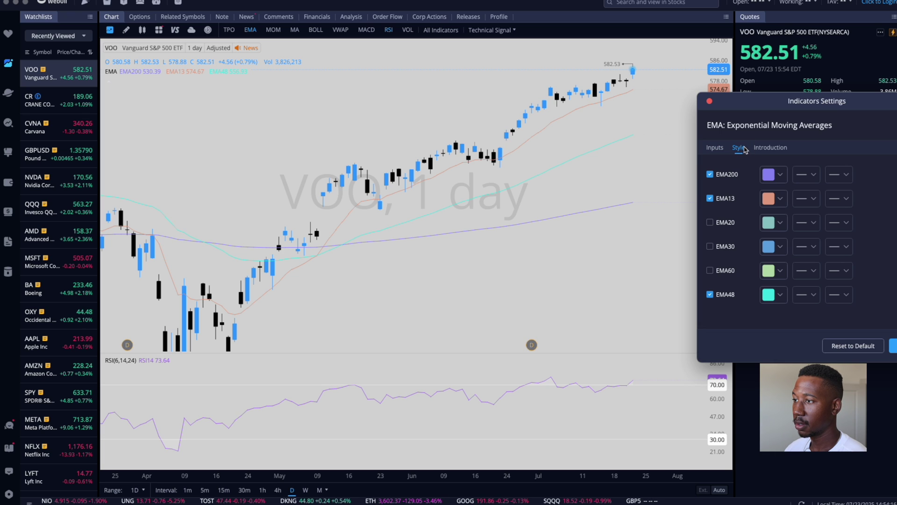
{"action": "left_click", "coordinate": [775, 177]}
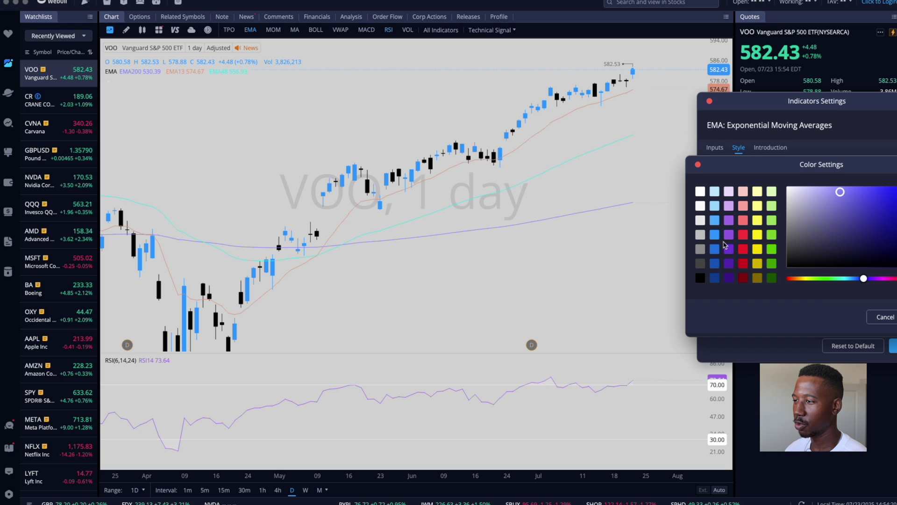
{"action": "left_click_drag", "start_coordinate": [858, 281], "coordinate": [872, 280]}
{"action": "left_click_drag", "start_coordinate": [857, 195], "coordinate": [884, 193]}
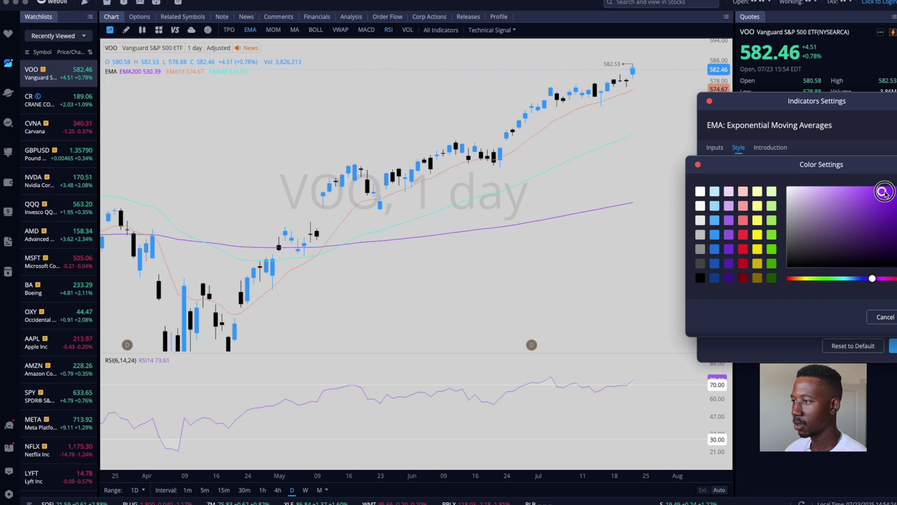
{"action": "left_click", "coordinate": [891, 189]}
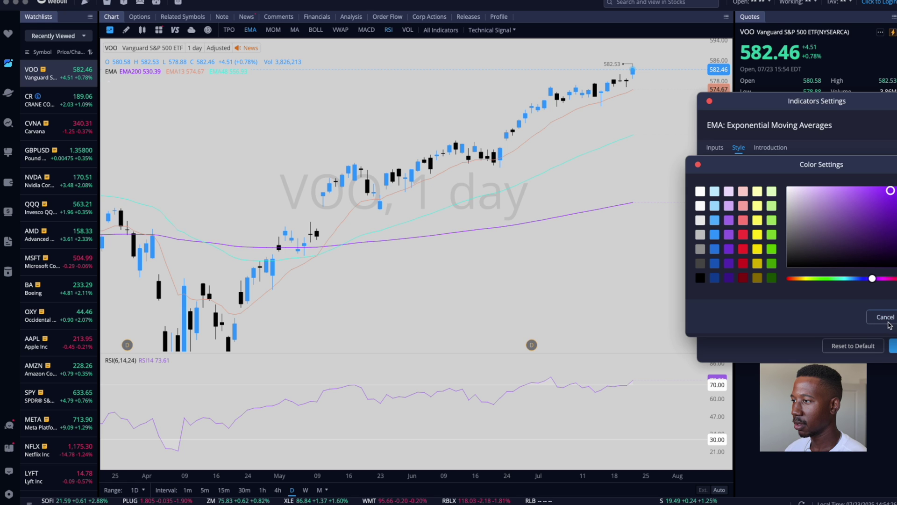
{"action": "left_click_drag", "start_coordinate": [828, 162], "coordinate": [777, 157]}
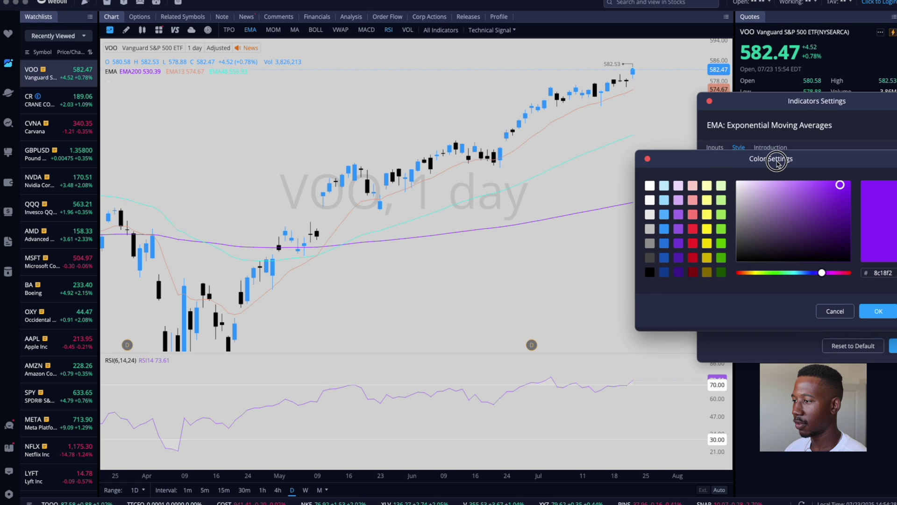
{"action": "left_click", "coordinate": [879, 311]}
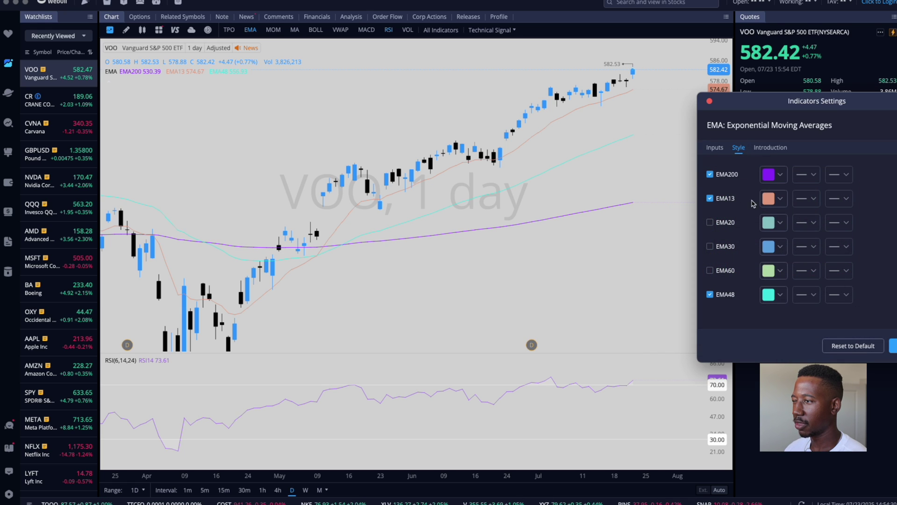
Step: Change the EMA13 line color to a light blue from the color palette
{"action": "left_click", "coordinate": [767, 201]}
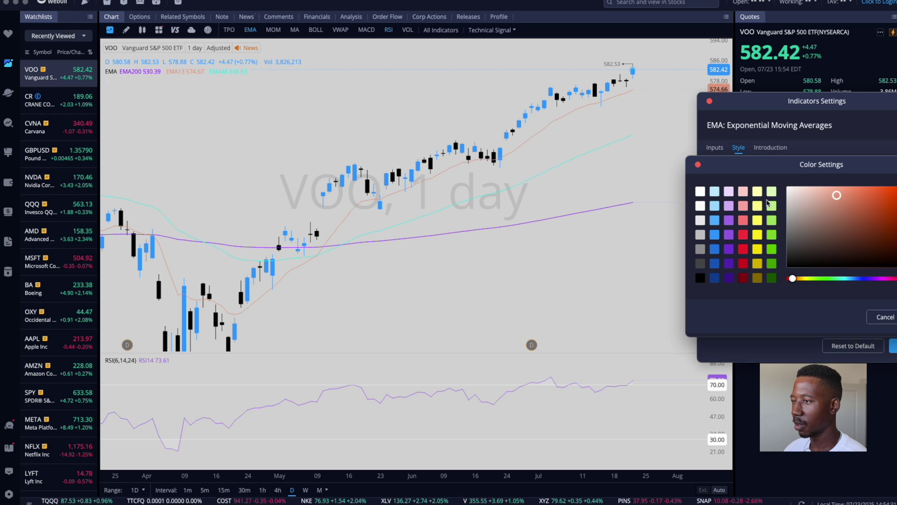
{"action": "left_click", "coordinate": [715, 220]}
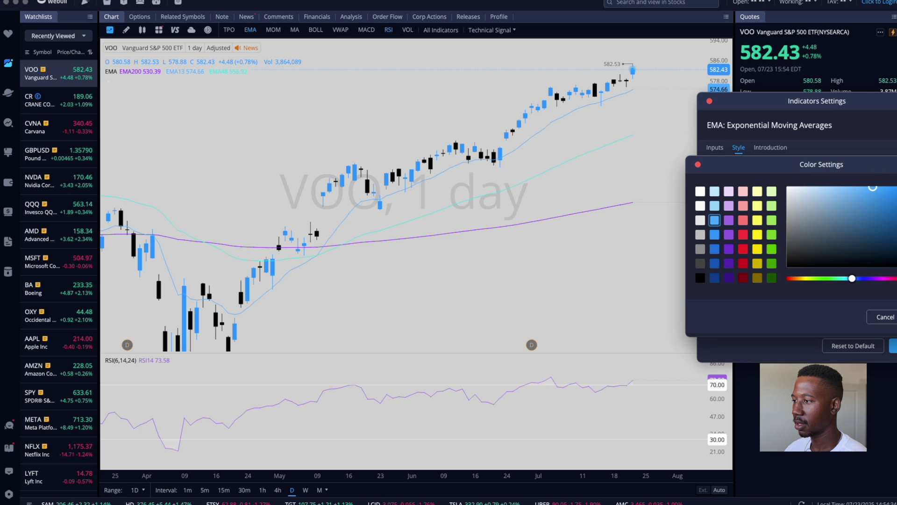
{"action": "key", "text": "Return"}
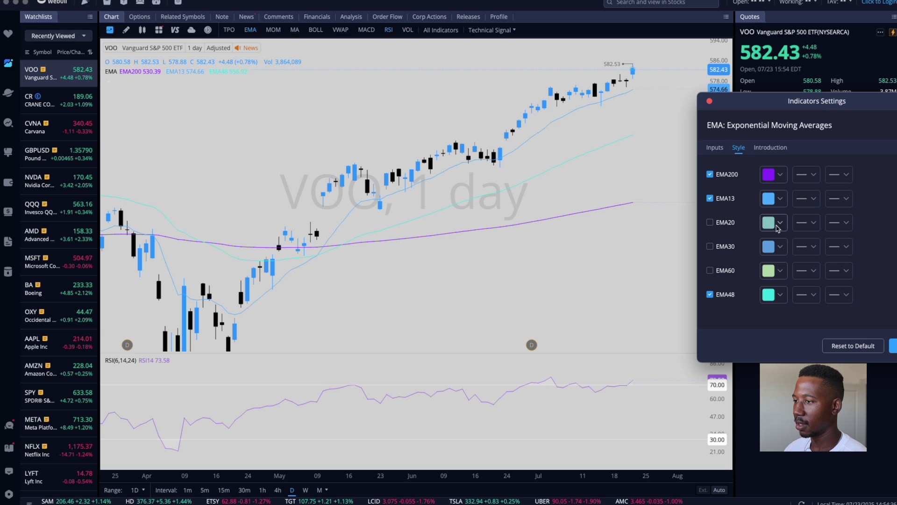
Step: Change the EMA48 line color to orange fc6f04 in the EMA style settings
{"action": "left_click", "coordinate": [766, 297]}
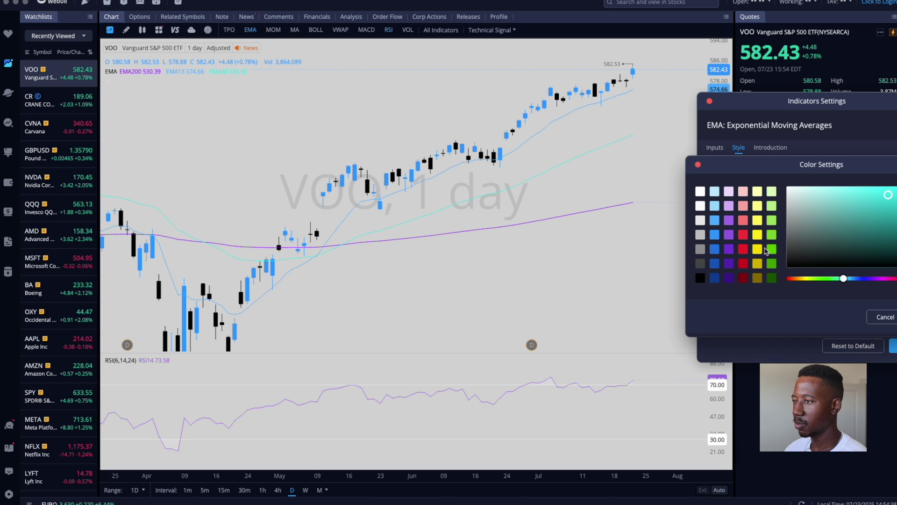
{"action": "left_click_drag", "start_coordinate": [806, 279], "coordinate": [797, 278]}
{"action": "left_click", "coordinate": [885, 195]}
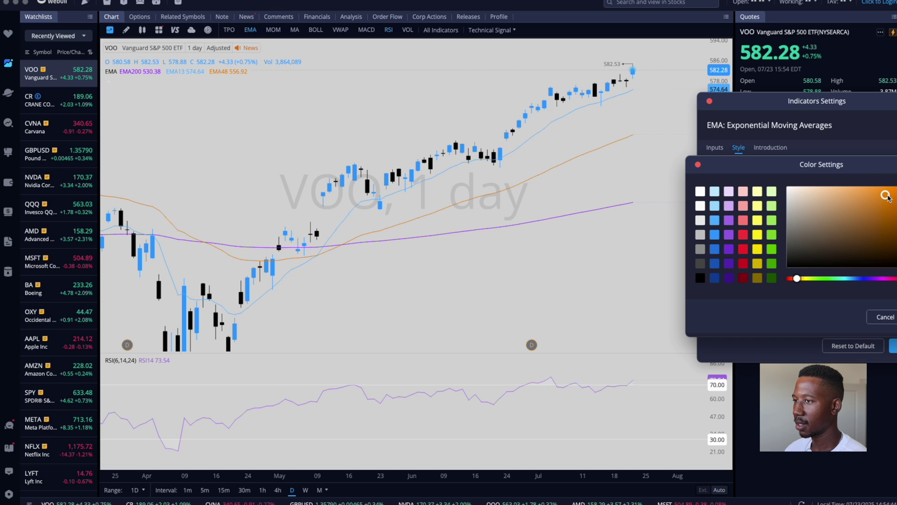
{"action": "left_click", "coordinate": [892, 191]}
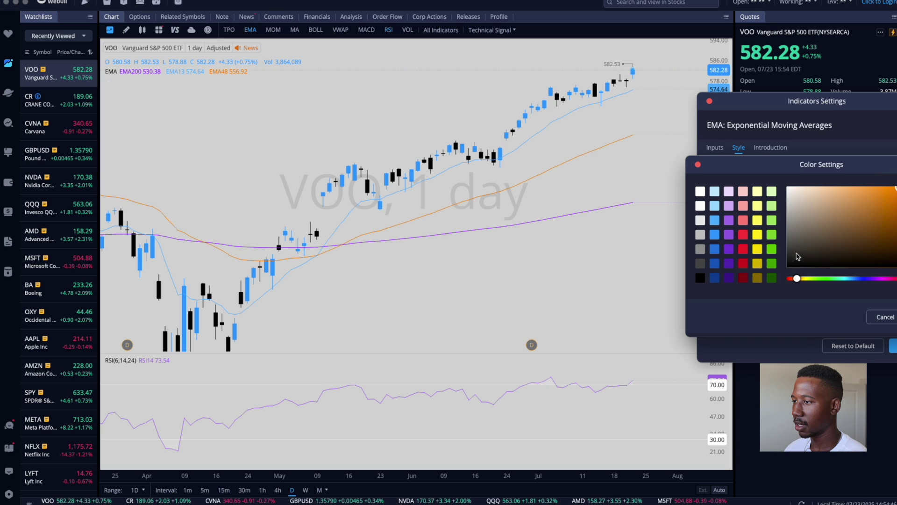
{"action": "left_click_drag", "start_coordinate": [797, 279], "coordinate": [796, 279]}
{"action": "left_click_drag", "start_coordinate": [849, 162], "coordinate": [741, 151]}
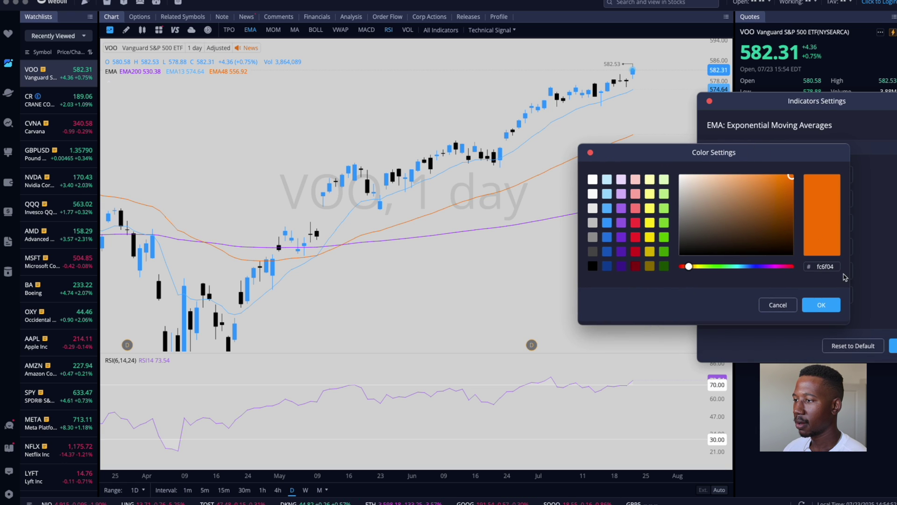
{"action": "left_click", "coordinate": [825, 304]}
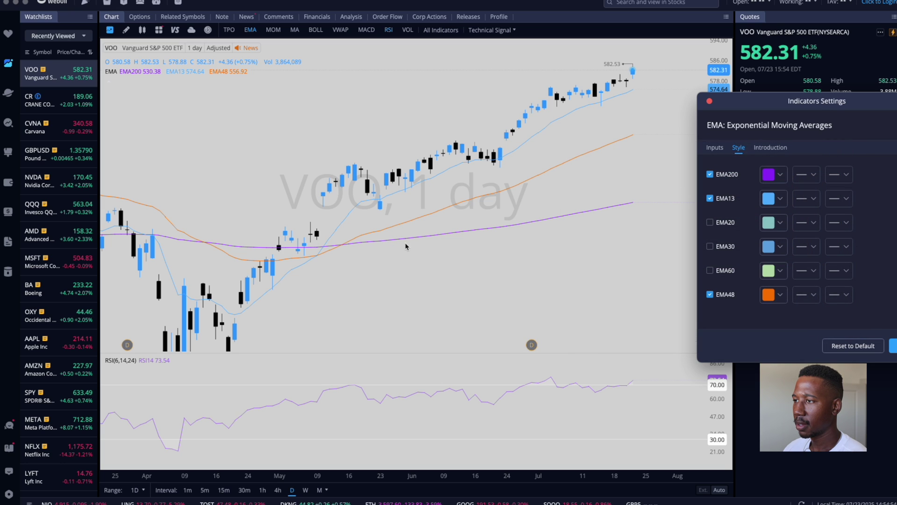
Step: Review the EMA indicator's length inputs, line styles and introduction text, and close its settings
{"action": "left_click", "coordinate": [715, 148]}
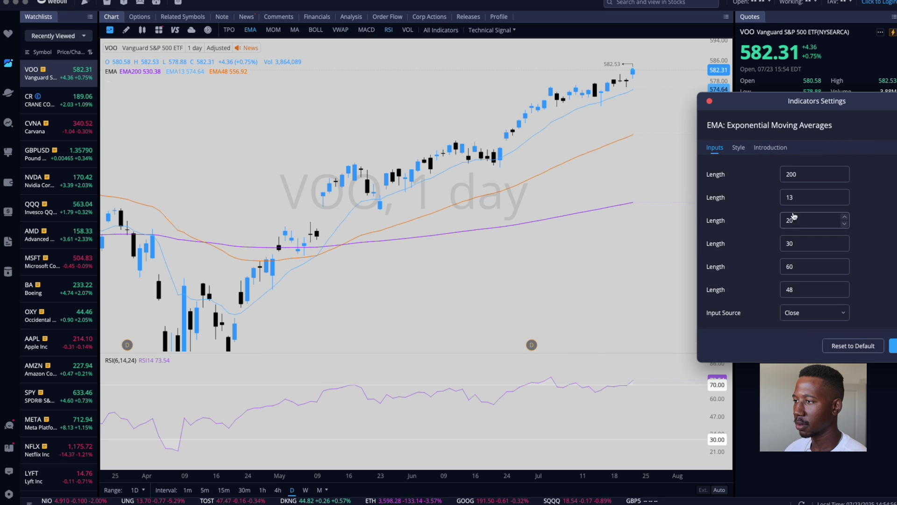
{"action": "left_click", "coordinate": [739, 148]}
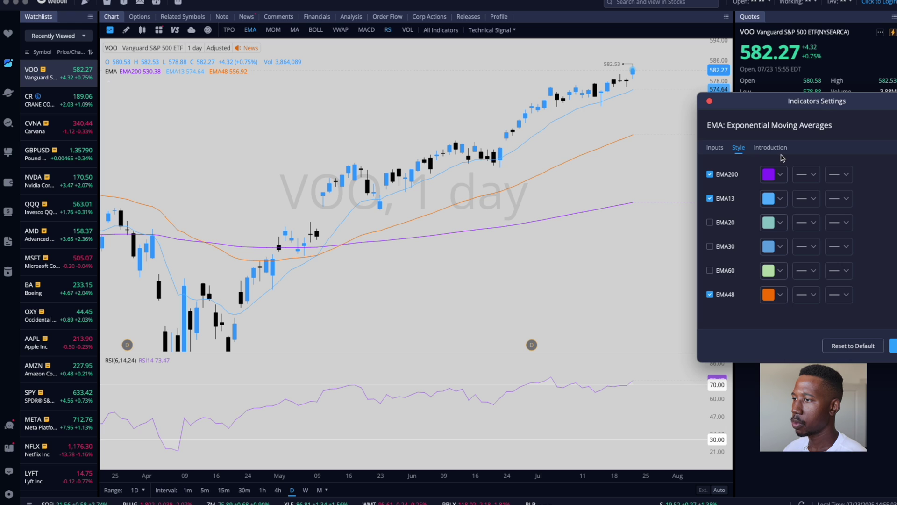
{"action": "left_click", "coordinate": [780, 153]}
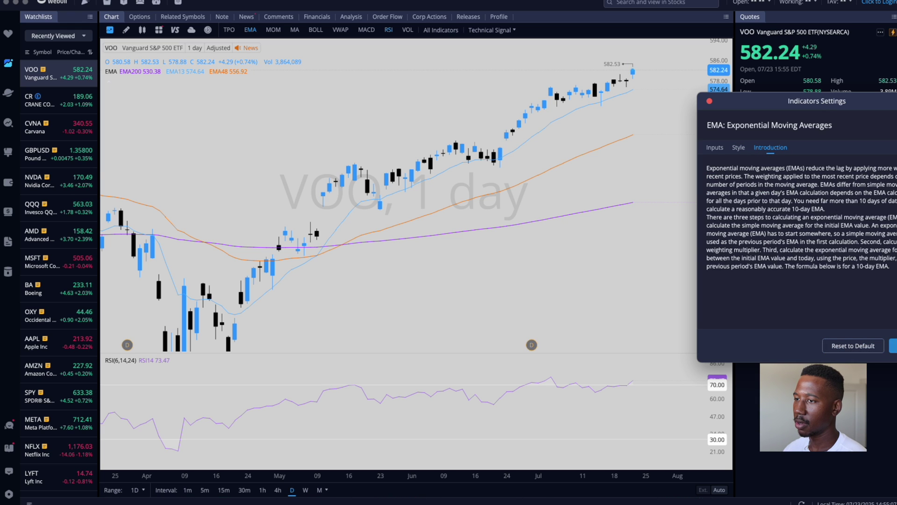
{"action": "key", "text": "Escape"}
Step: Hide the EMA indicator on the VOO chart and show it again
{"action": "right_click", "coordinate": [496, 229]}
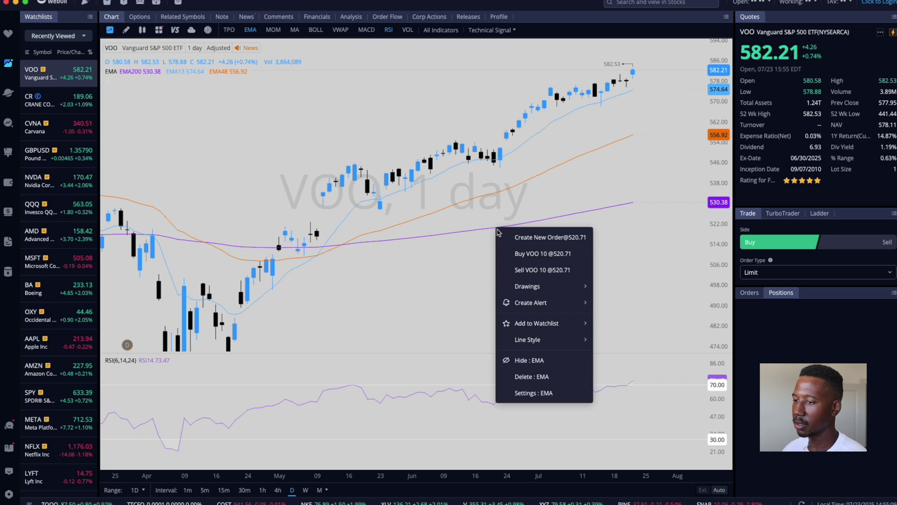
{"action": "left_click", "coordinate": [507, 360]}
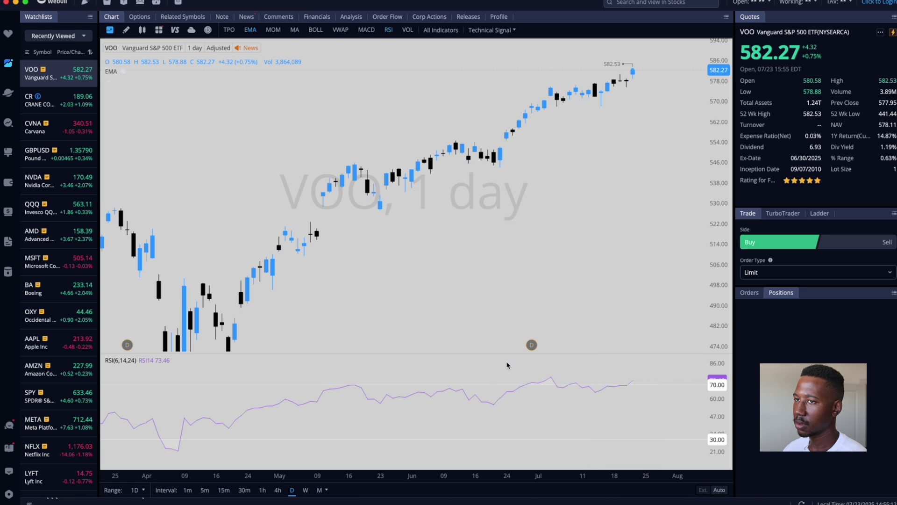
{"action": "right_click", "coordinate": [448, 220]}
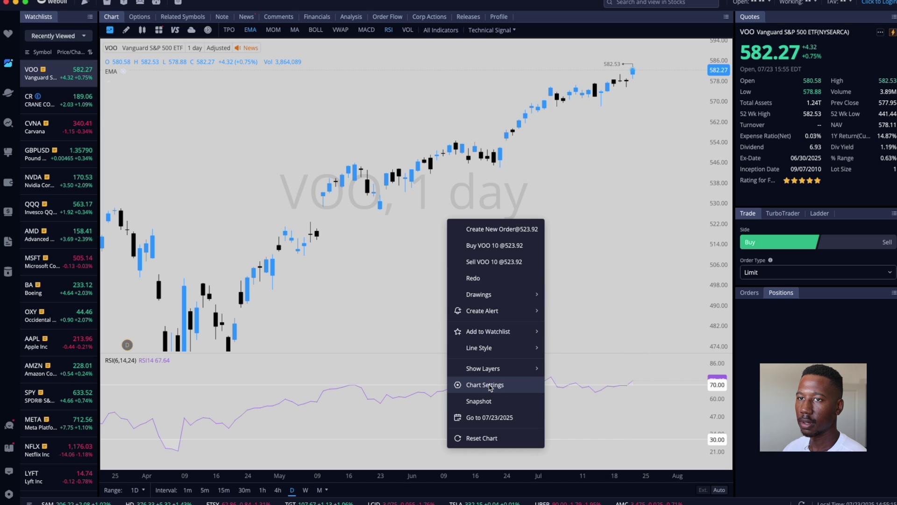
{"action": "left_click", "coordinate": [284, 149]}
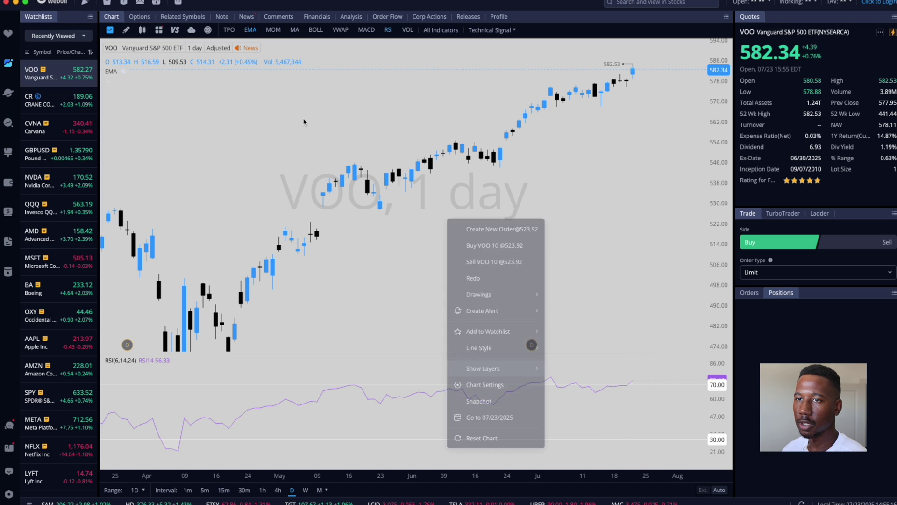
{"action": "left_click", "coordinate": [124, 72]}
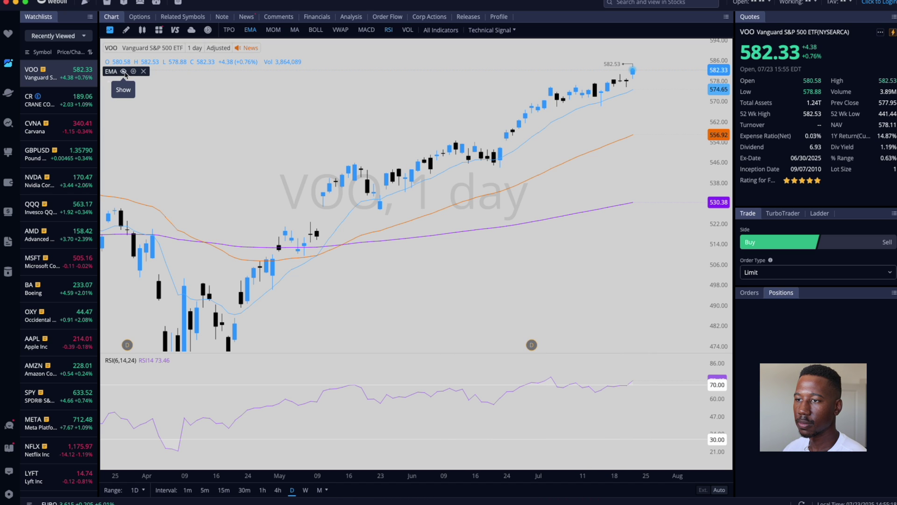
Step: Turn off only the EMA200 line in the EMA indicator's style settings
{"action": "right_click", "coordinate": [396, 241]}
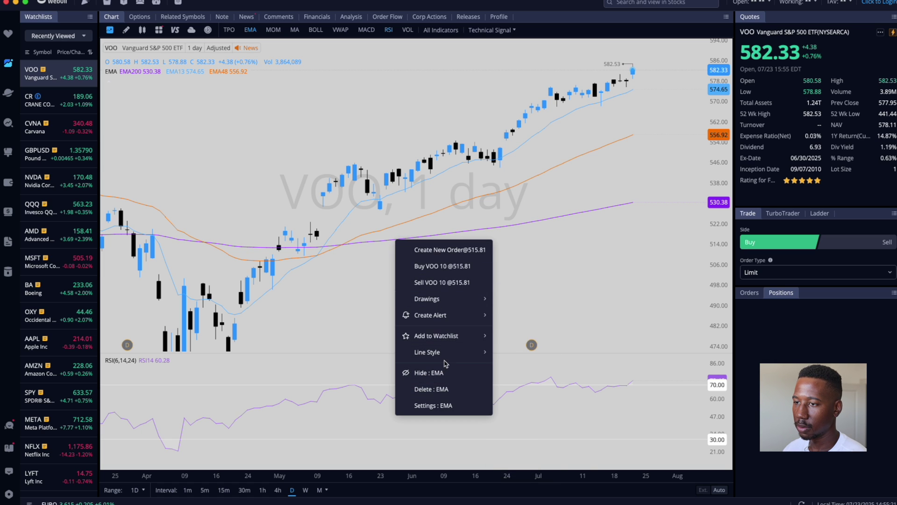
{"action": "mouse_move", "coordinate": [461, 336]}
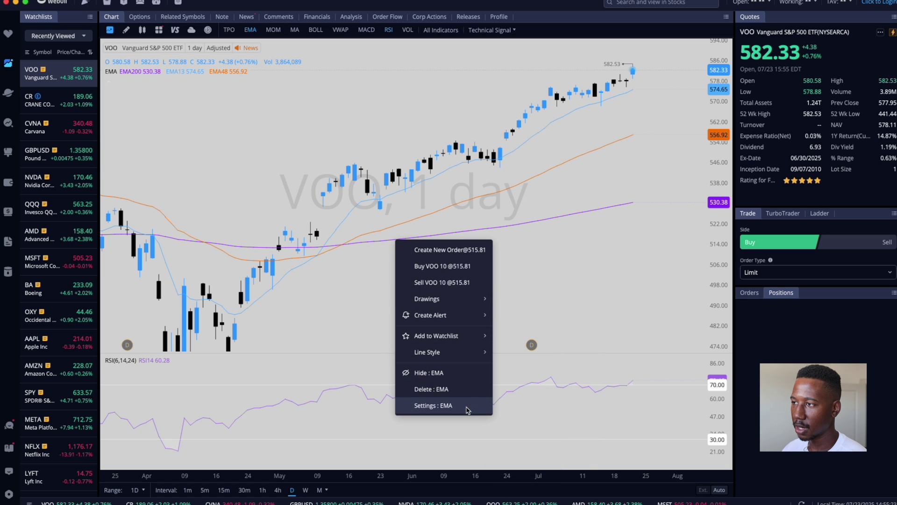
{"action": "left_click", "coordinate": [468, 410]}
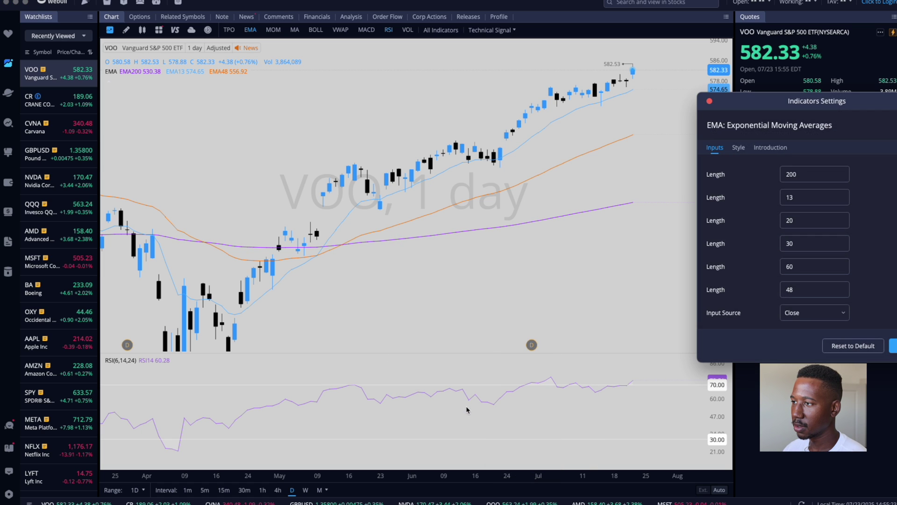
{"action": "left_click", "coordinate": [739, 148]}
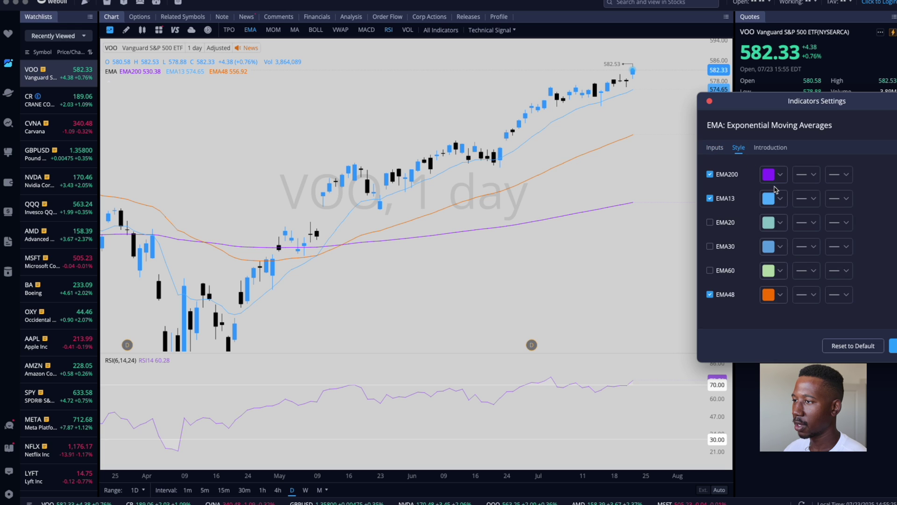
{"action": "left_click", "coordinate": [711, 176]}
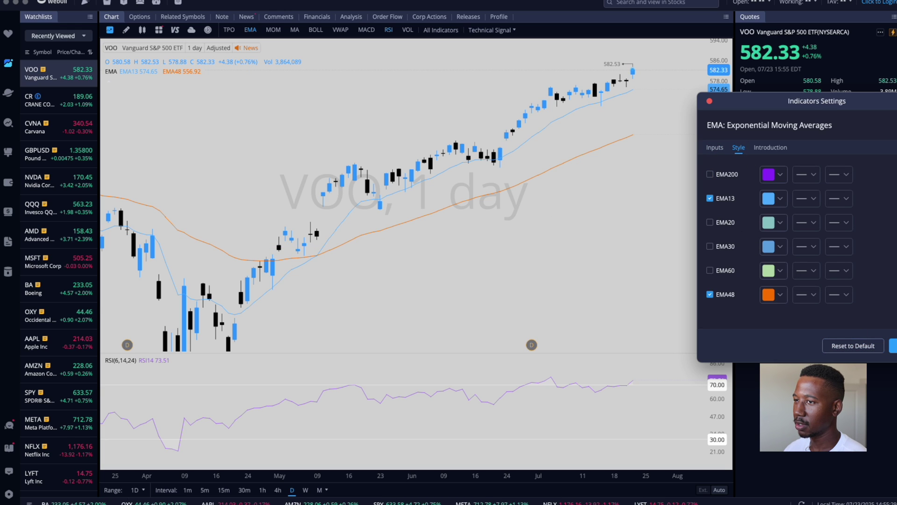
{"action": "left_click_drag", "start_coordinate": [561, 233], "coordinate": [452, 265]}
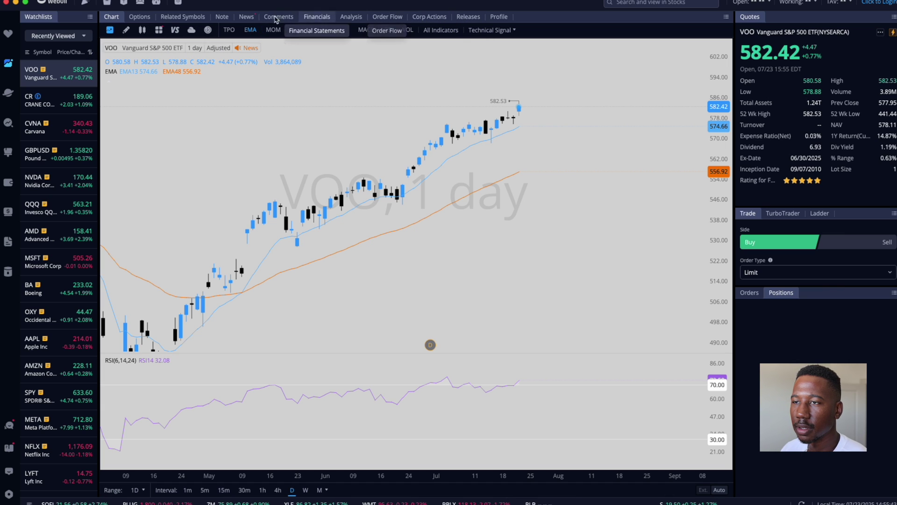
Step: Search all indicators for "vol", add Net Volume to the chart and open its settings
{"action": "left_click", "coordinate": [442, 30]}
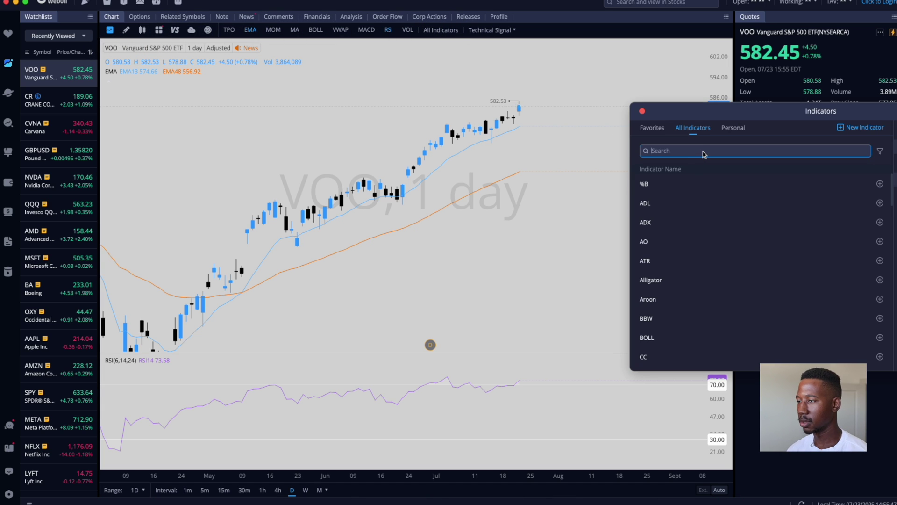
{"action": "type", "text": "vol"}
{"action": "left_click", "coordinate": [880, 184]}
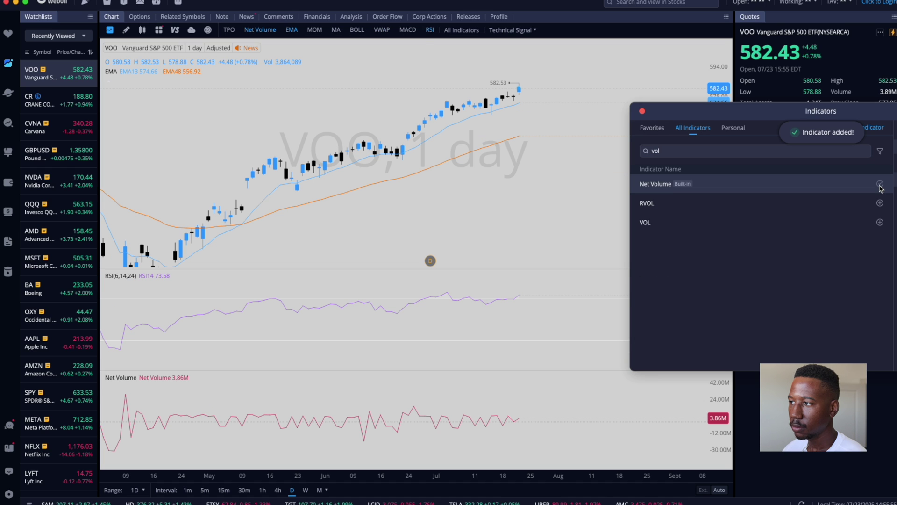
{"action": "left_click", "coordinate": [881, 185]}
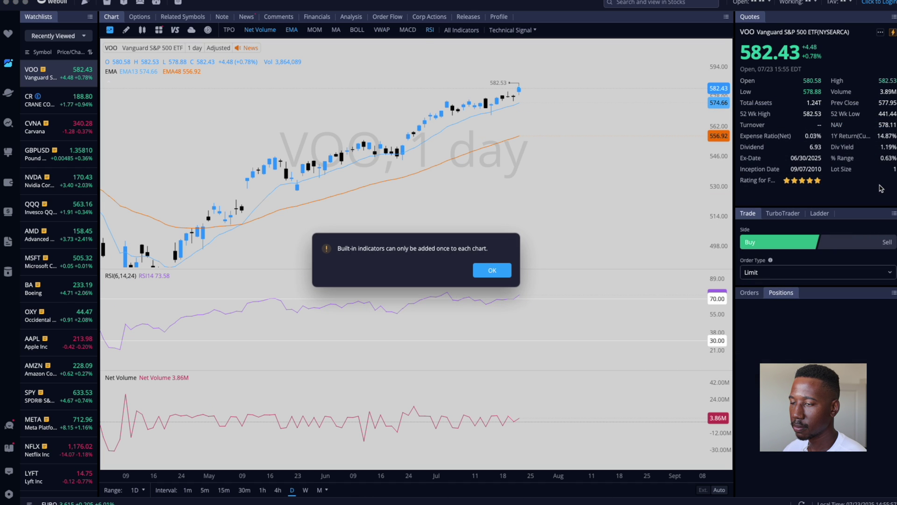
{"action": "left_click", "coordinate": [494, 272]}
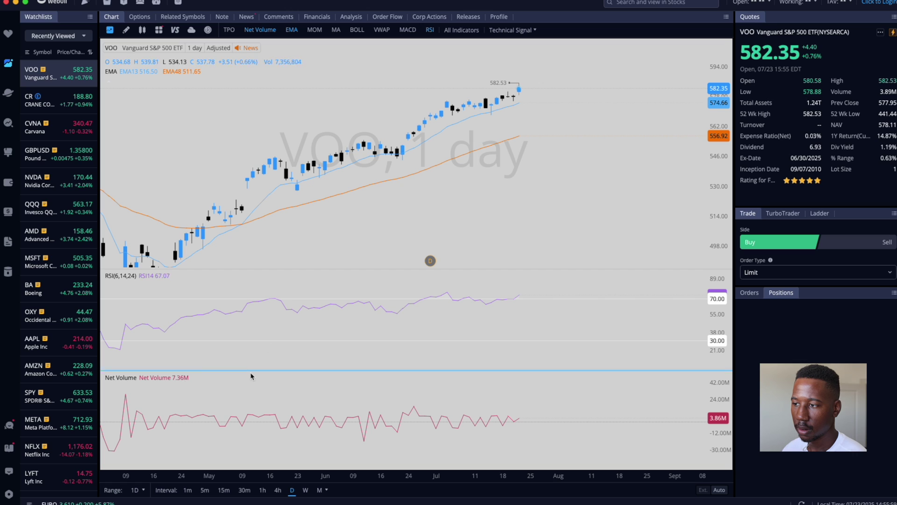
{"action": "right_click", "coordinate": [637, 416]}
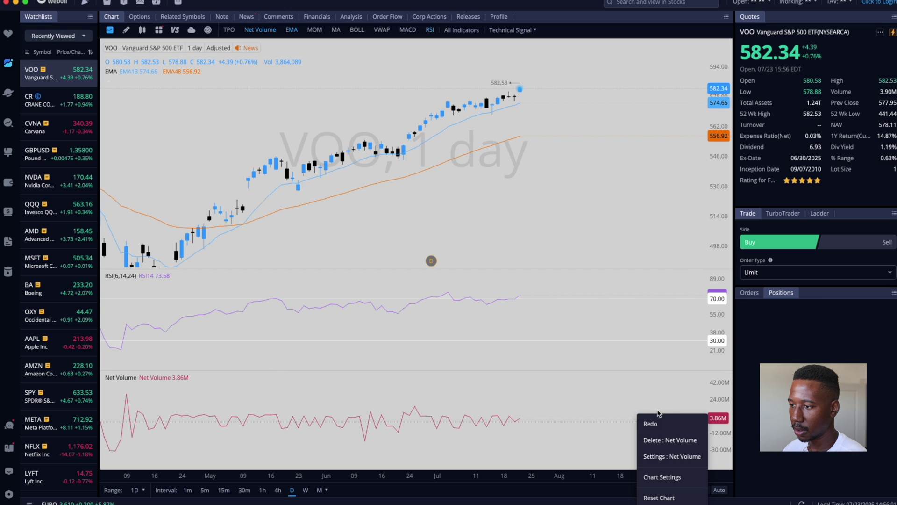
{"action": "left_click", "coordinate": [670, 462]}
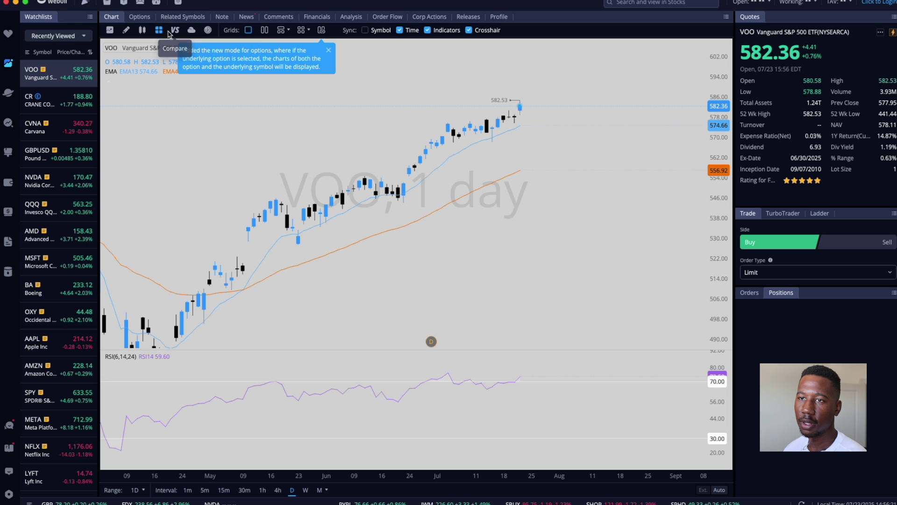
Step: Split the chart area into a 3 by 3 grid of charts and dismiss the tip about the new options mode
{"action": "left_click", "coordinate": [142, 30]}
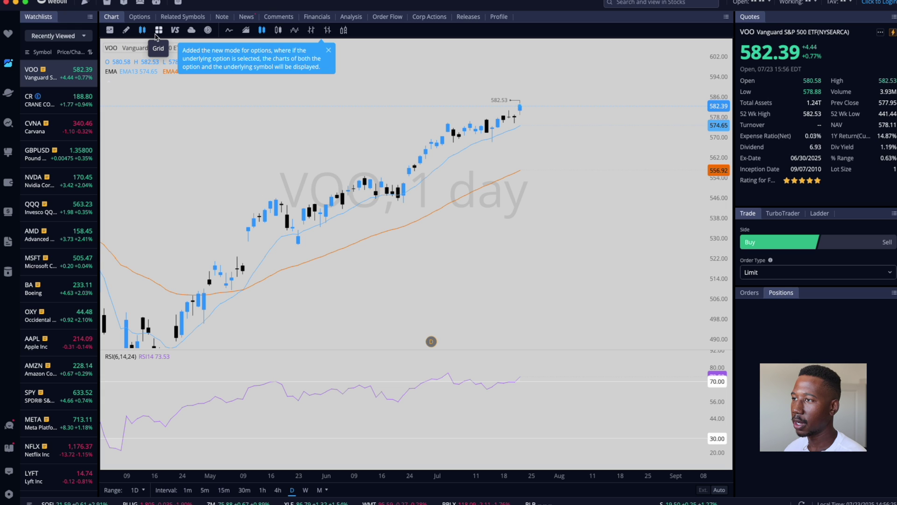
{"action": "left_click", "coordinate": [159, 32]}
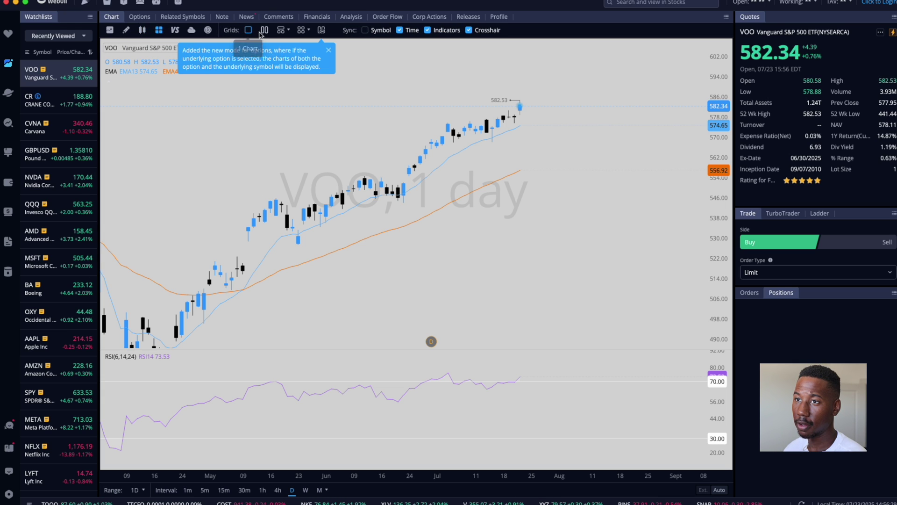
{"action": "left_click", "coordinate": [302, 30]}
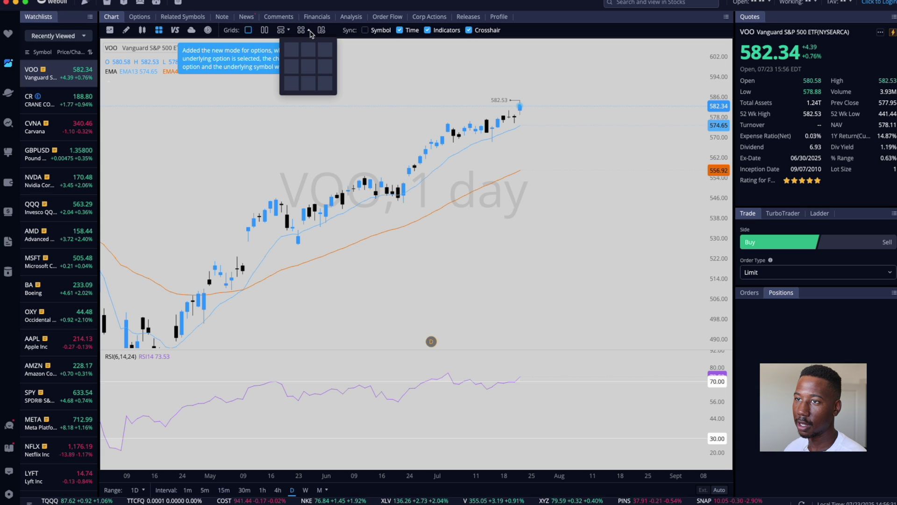
{"action": "left_click", "coordinate": [327, 89]}
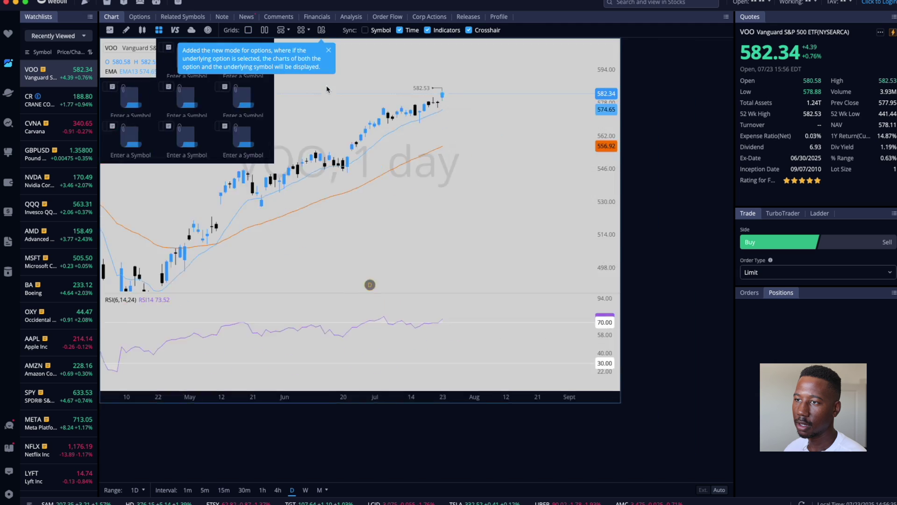
{"action": "left_click", "coordinate": [399, 131]}
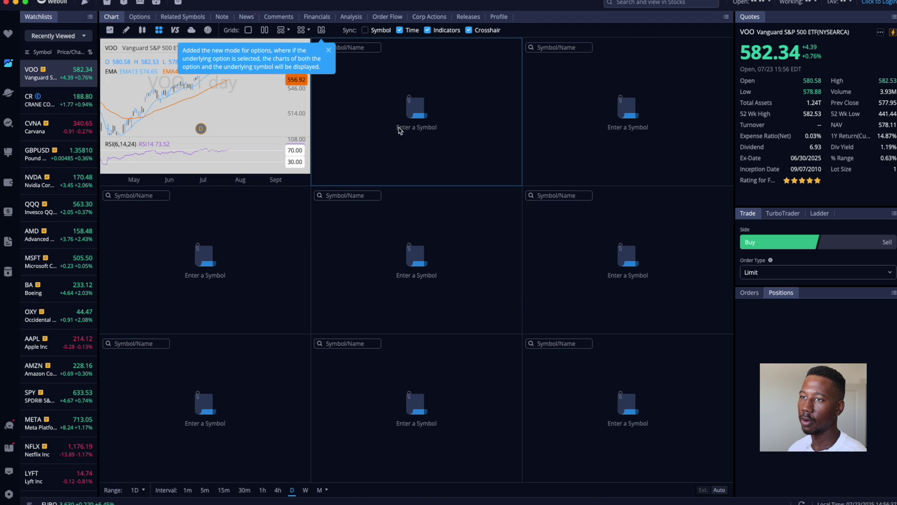
{"action": "left_click", "coordinate": [328, 51]}
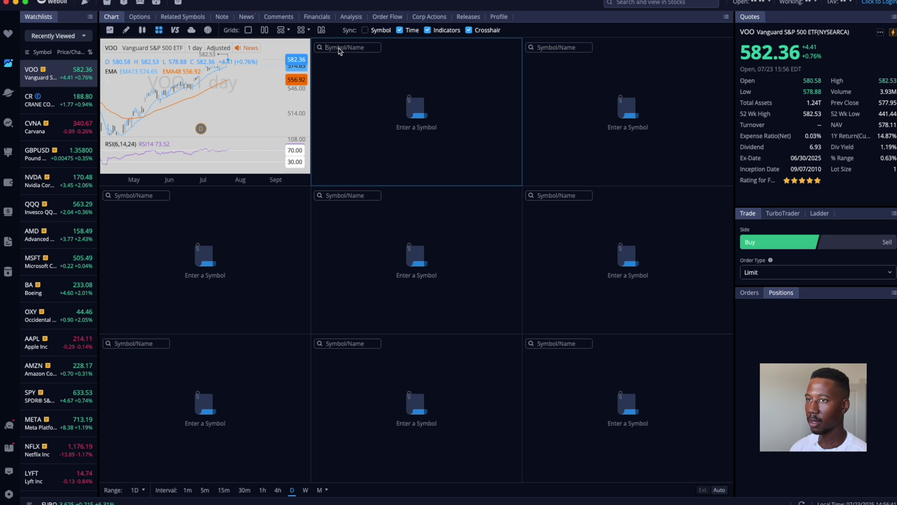
Step: Load SPY into the second chart and AAPL into the third chart of the grid's first row
{"action": "type", "text": "spy"}
{"action": "key", "text": "Return"}
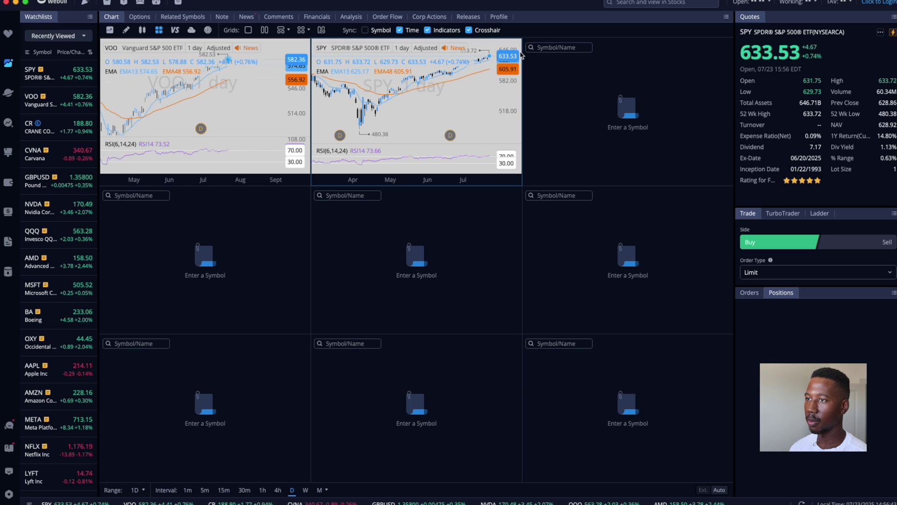
{"action": "left_click", "coordinate": [548, 48]}
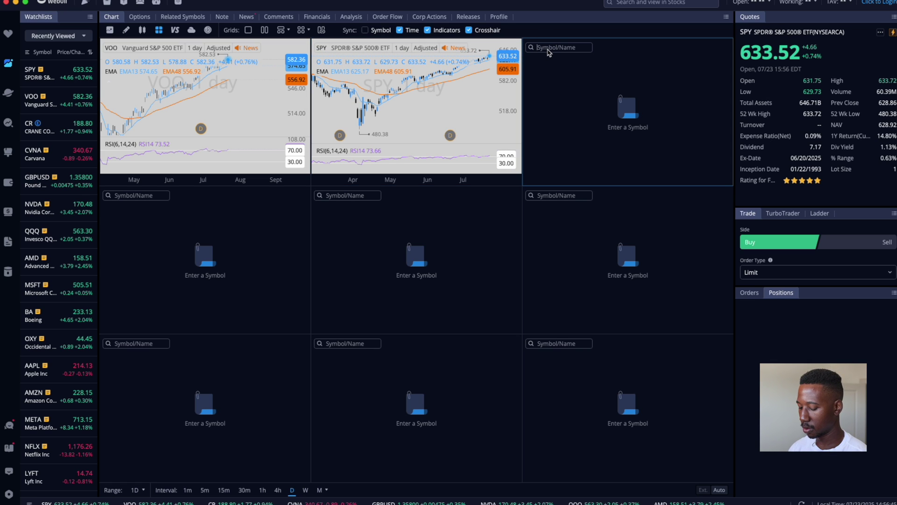
{"action": "type", "text": "aapl"}
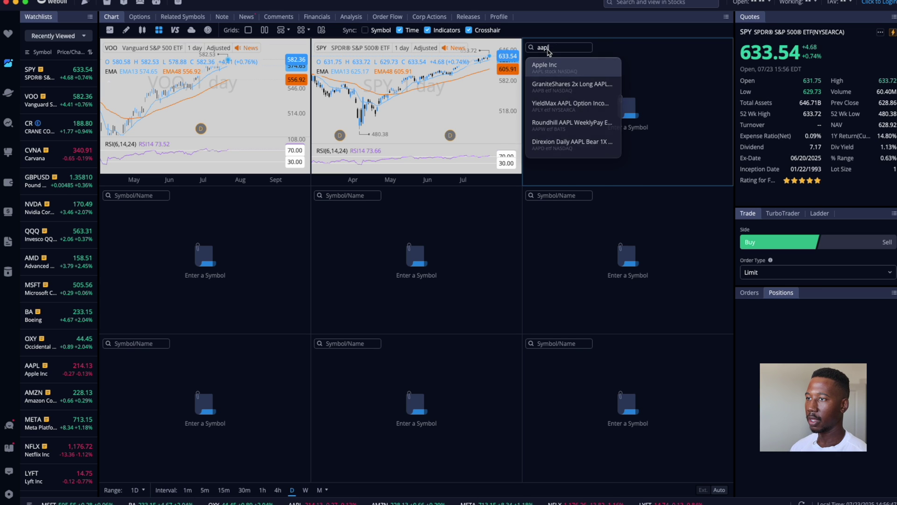
{"action": "key", "text": "Return"}
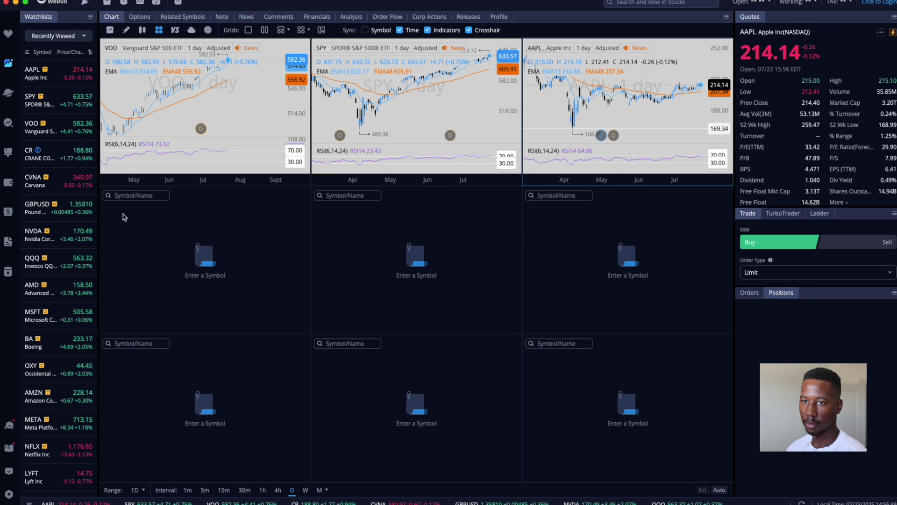
Step: Load TSLA into the first chart and GOOG into the second chart of the grid's second row
{"action": "left_click", "coordinate": [125, 199]}
{"action": "type", "text": "tsla"}
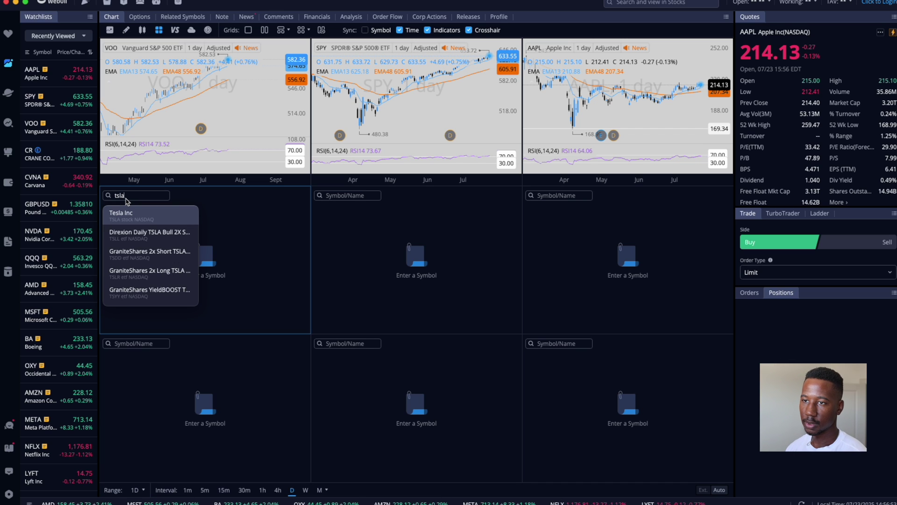
{"action": "key", "text": "Return"}
{"action": "left_click", "coordinate": [362, 196]}
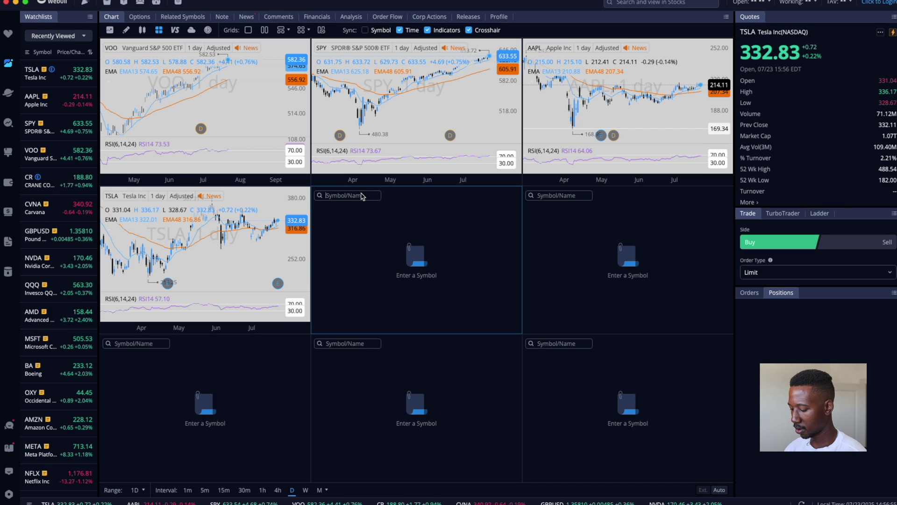
{"action": "type", "text": "goog"}
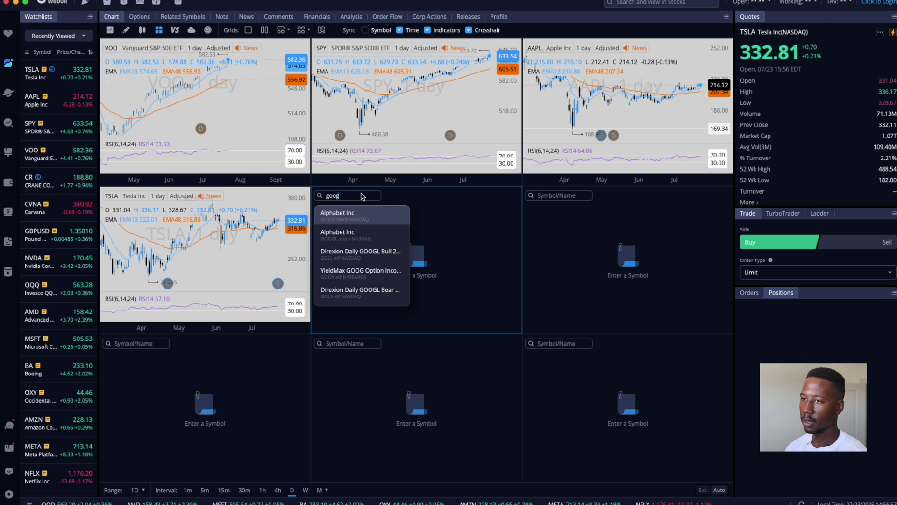
{"action": "key", "text": "Return"}
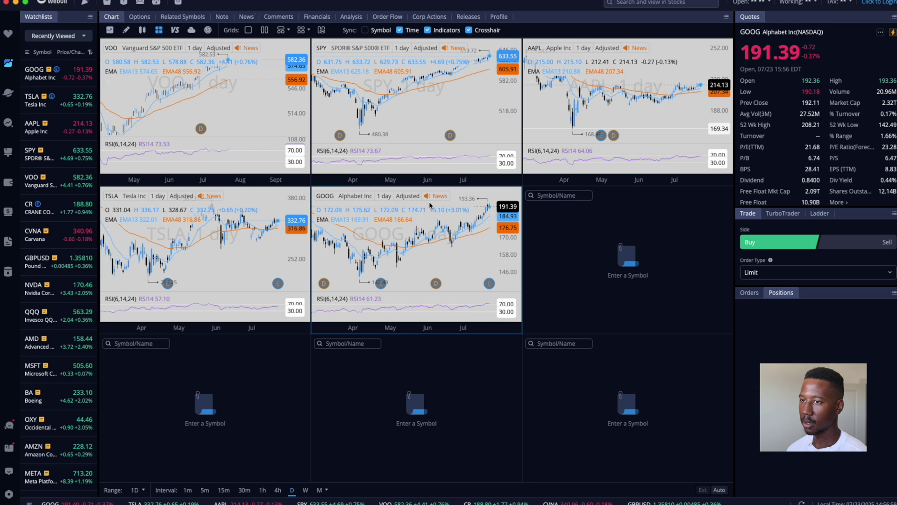
Step: Switch the GOOG chart to GOOGL and load BULL into the third chart of the second row
{"action": "left_click", "coordinate": [329, 196]}
{"action": "type", "text": "googl"}
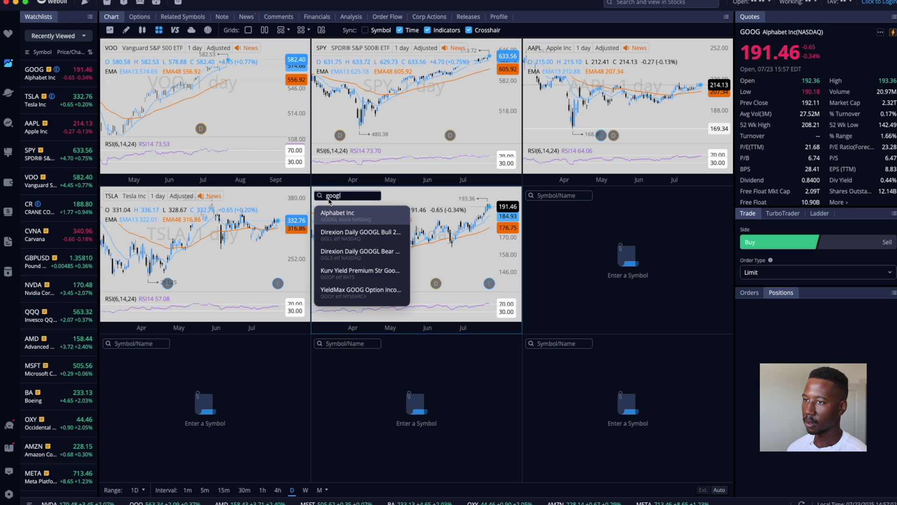
{"action": "key", "text": "Return"}
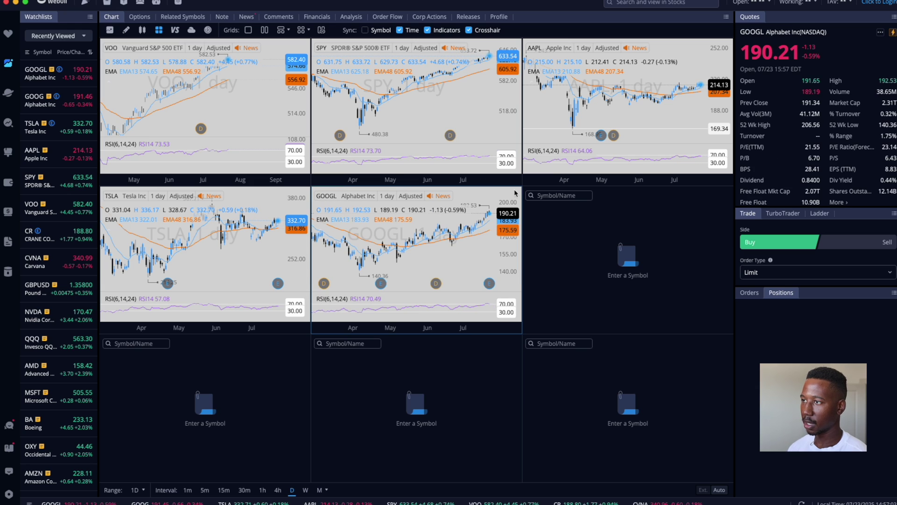
{"action": "left_click", "coordinate": [572, 197]}
{"action": "type", "text": "bull"}
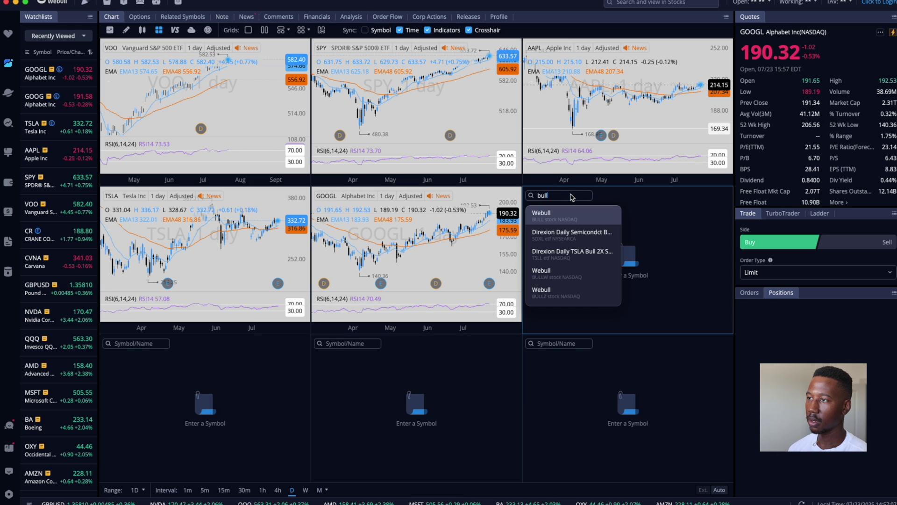
{"action": "key", "text": "Return"}
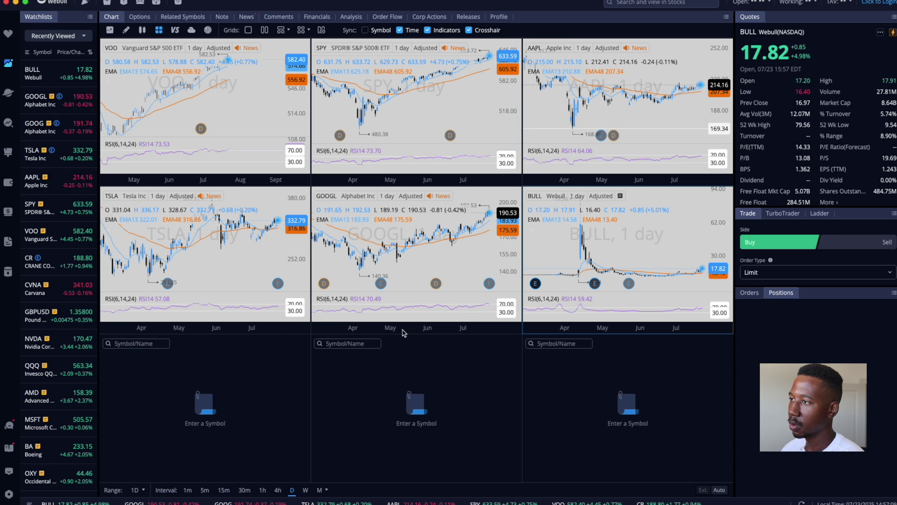
{"action": "scroll", "coordinate": [654, 234], "scroll_direction": "up", "scroll_amount": 5}
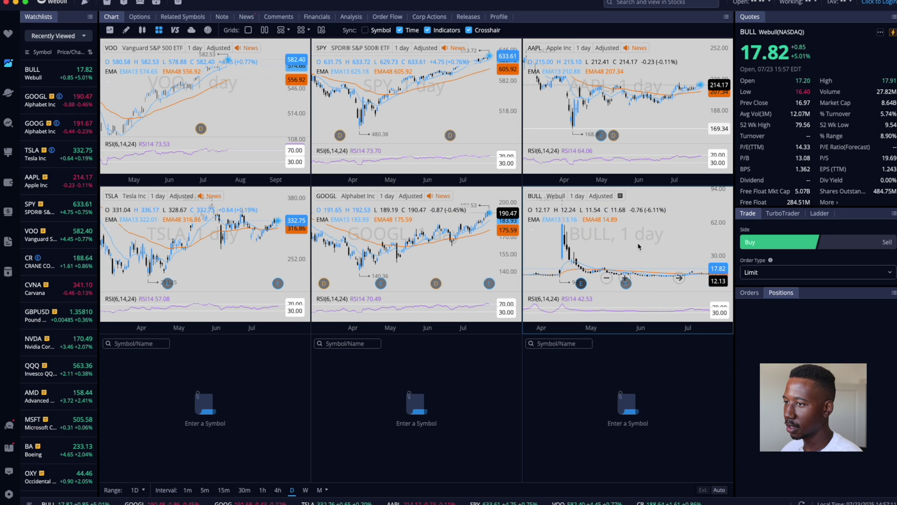
{"action": "left_click_drag", "start_coordinate": [648, 241], "coordinate": [542, 243]}
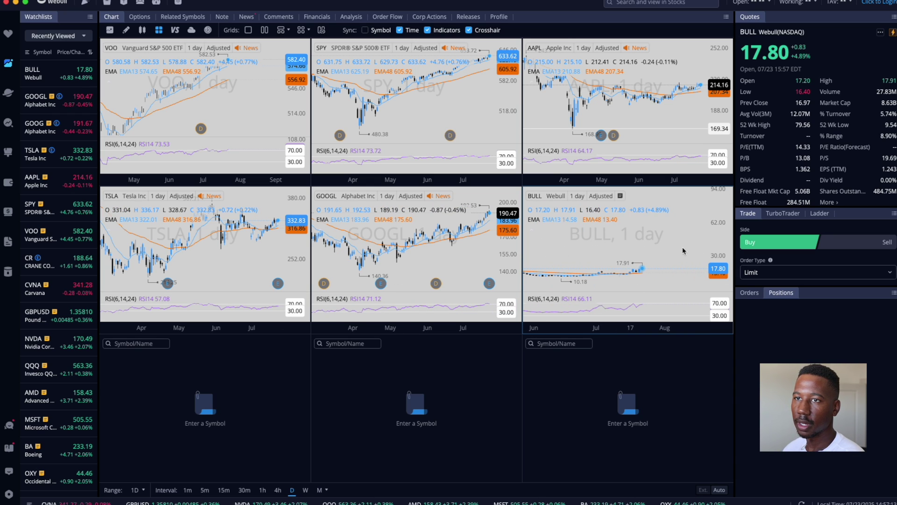
Step: Change the chart area to a 2 by 2 grid and hide the OHLC values on the charts
{"action": "left_click", "coordinate": [160, 31]}
{"action": "left_click", "coordinate": [159, 30]}
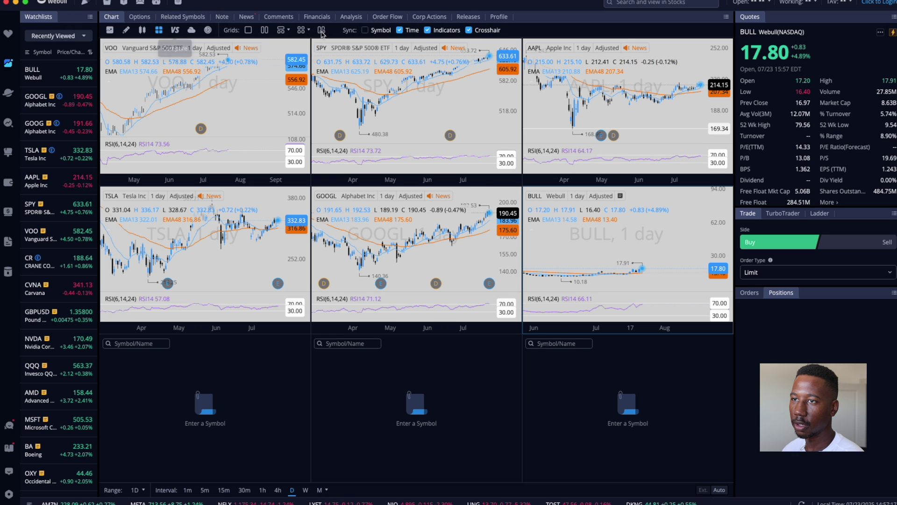
{"action": "left_click", "coordinate": [300, 31]}
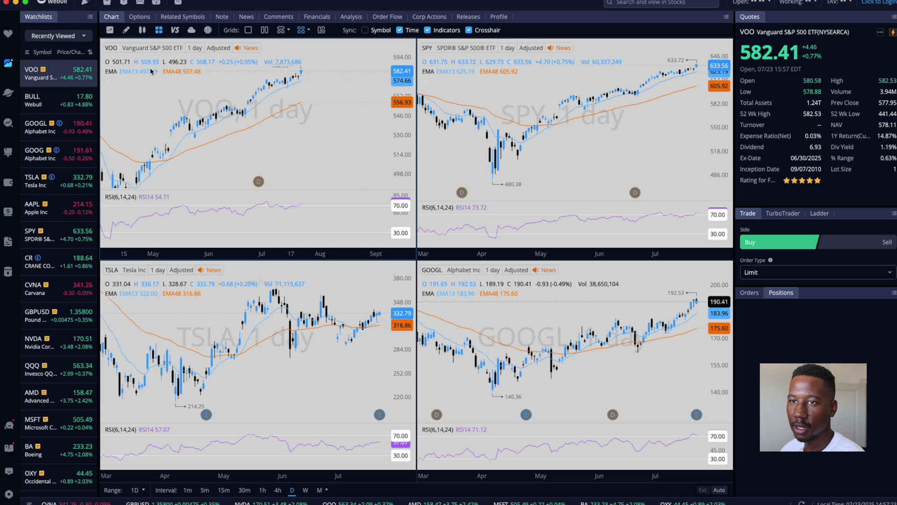
{"action": "mouse_move", "coordinate": [111, 64]}
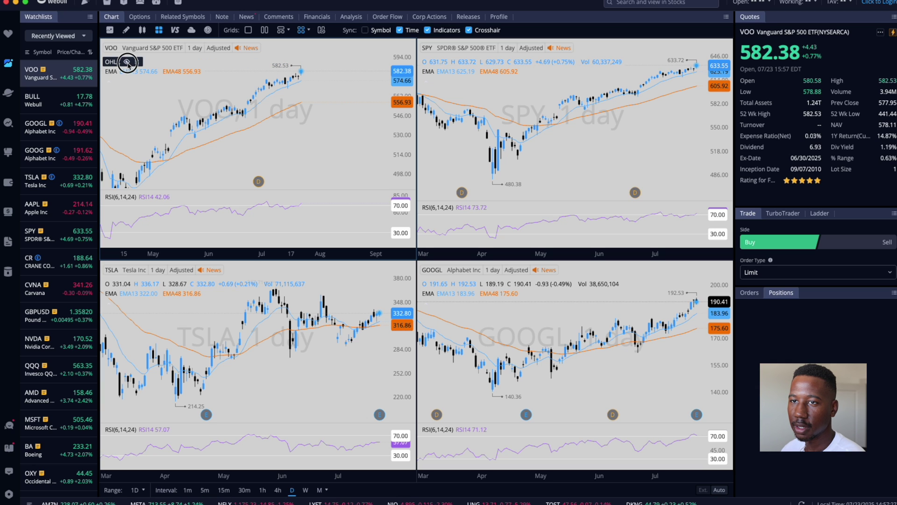
{"action": "left_click", "coordinate": [127, 61]}
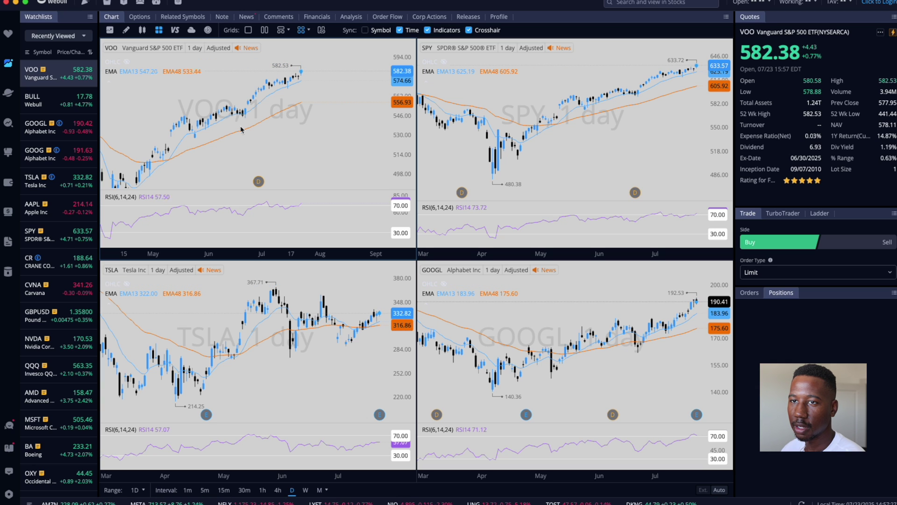
{"action": "right_click", "coordinate": [117, 66]}
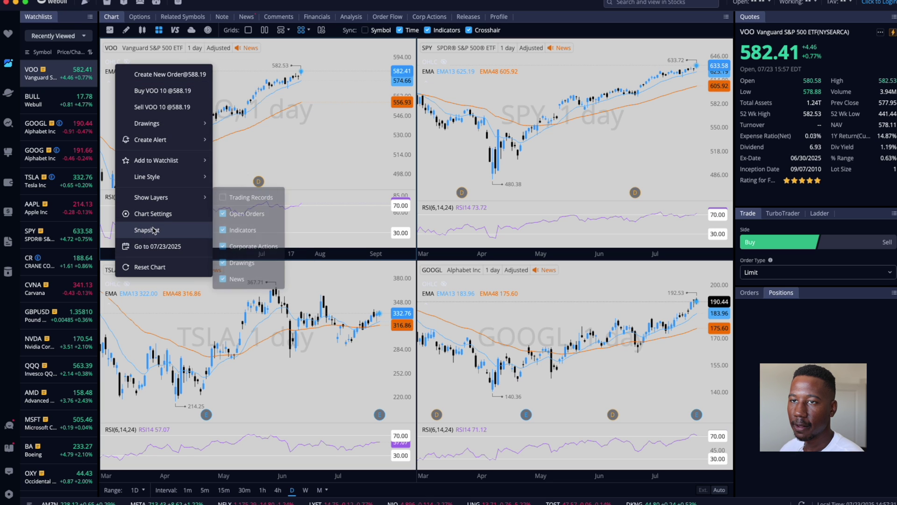
{"action": "left_click", "coordinate": [264, 127]}
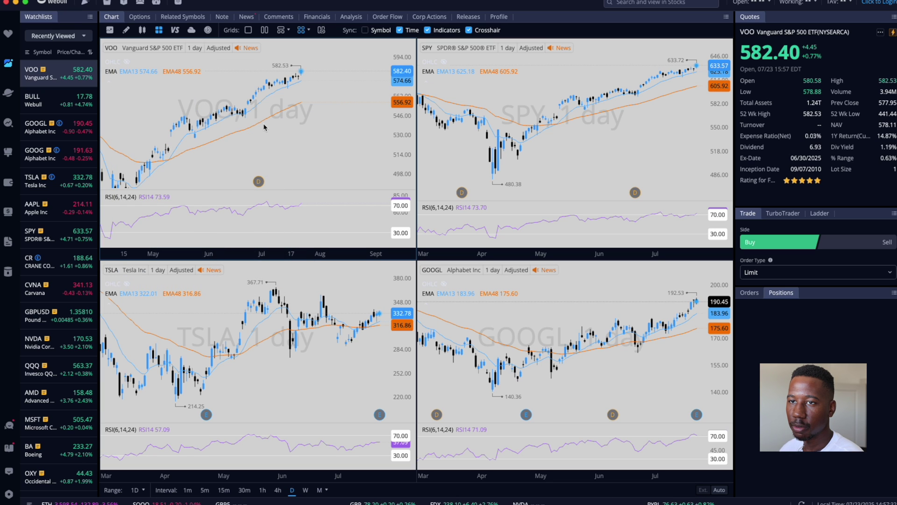
{"action": "left_click", "coordinate": [108, 82]}
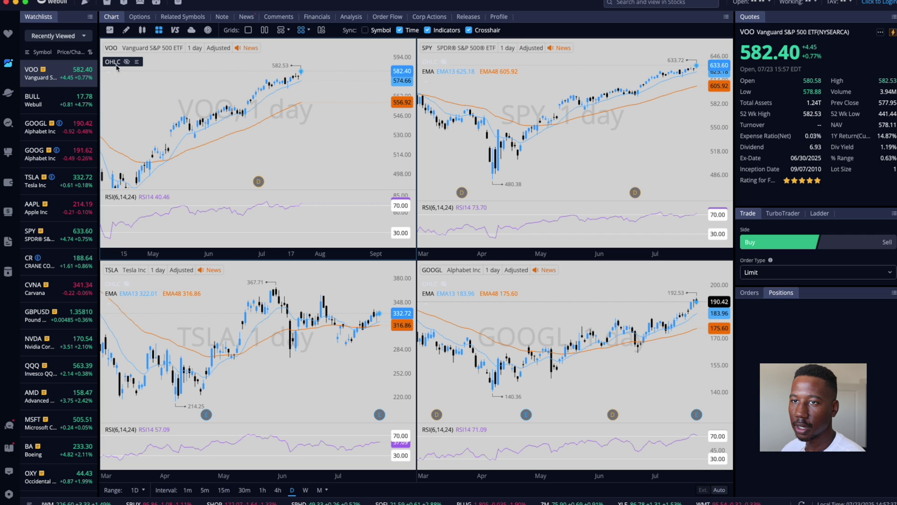
{"action": "right_click", "coordinate": [114, 63]}
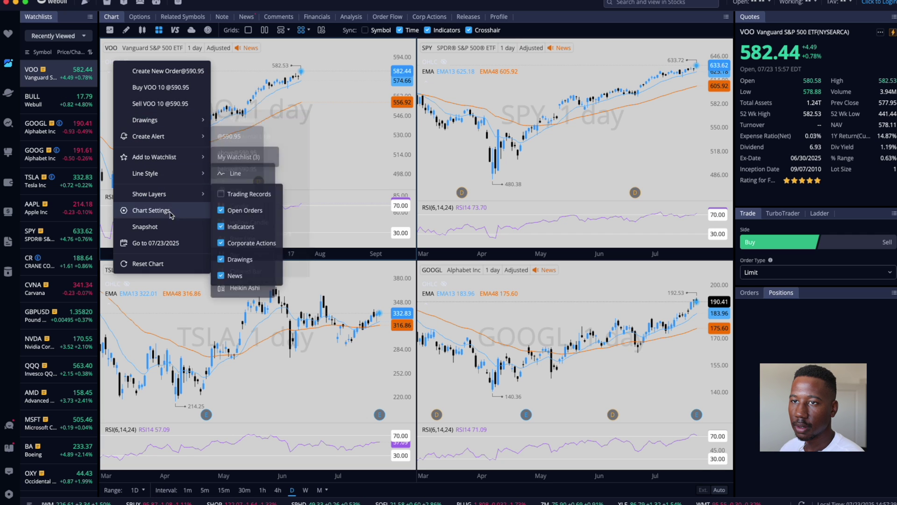
{"action": "left_click", "coordinate": [206, 244]}
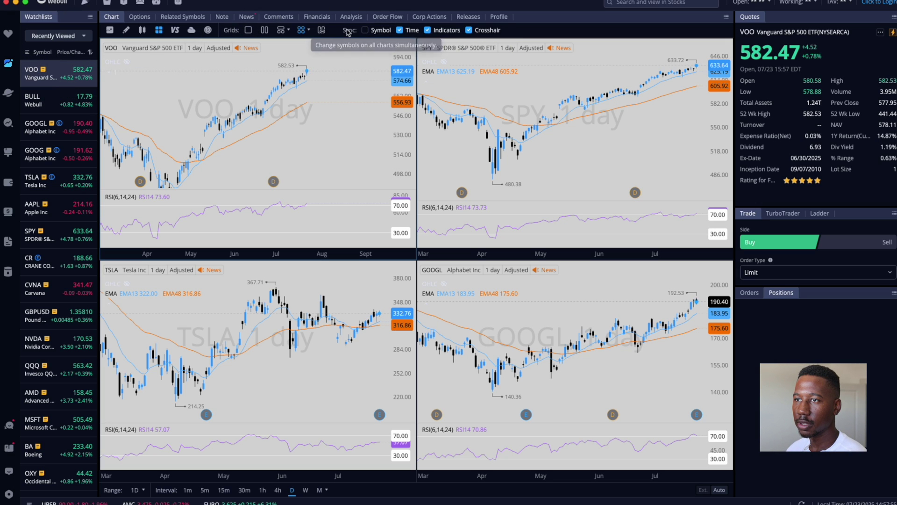
Step: Enable symbol sync to load VOO into all four charts, and disable symbol sync again
{"action": "left_click", "coordinate": [365, 30]}
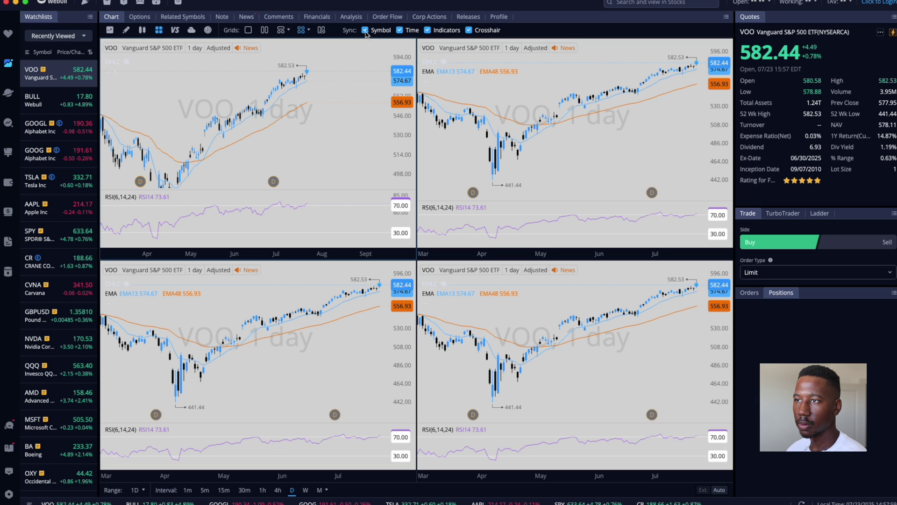
{"action": "left_click", "coordinate": [365, 31]}
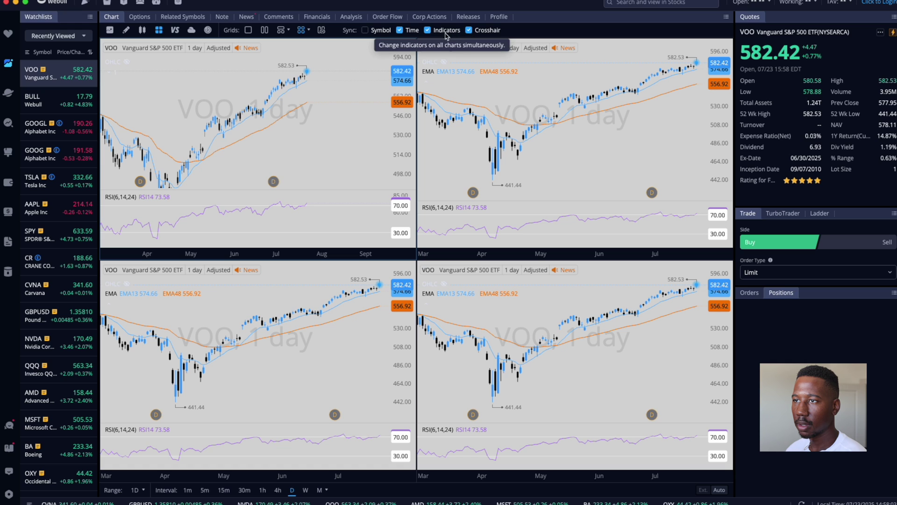
{"action": "left_click", "coordinate": [428, 31]}
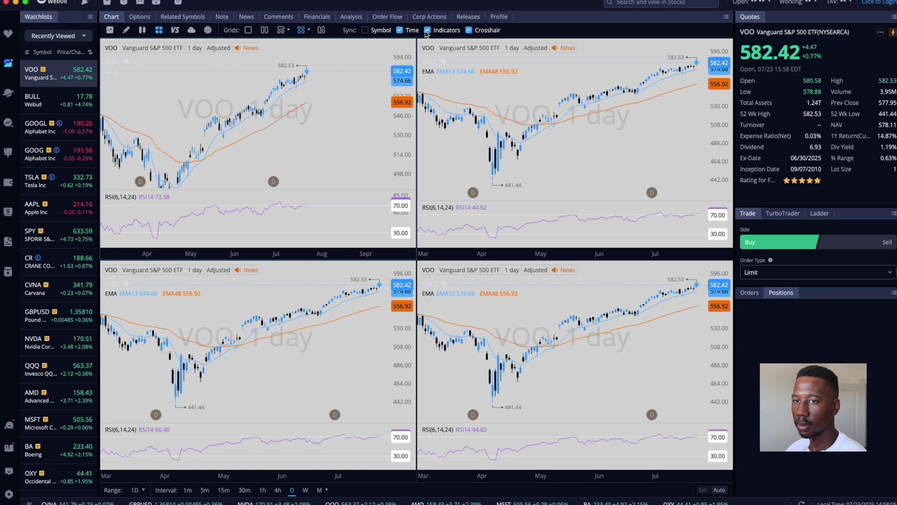
Step: Look through VOO's options, related symbols, notes, news, comments, financials, analysis and order flow pages
{"action": "left_click", "coordinate": [140, 17]}
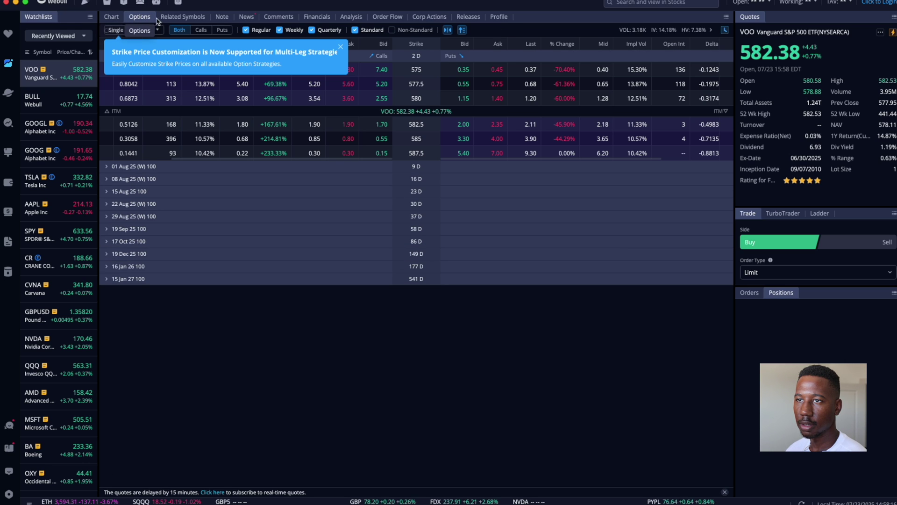
{"action": "left_click", "coordinate": [183, 17]}
{"action": "left_click", "coordinate": [222, 17]}
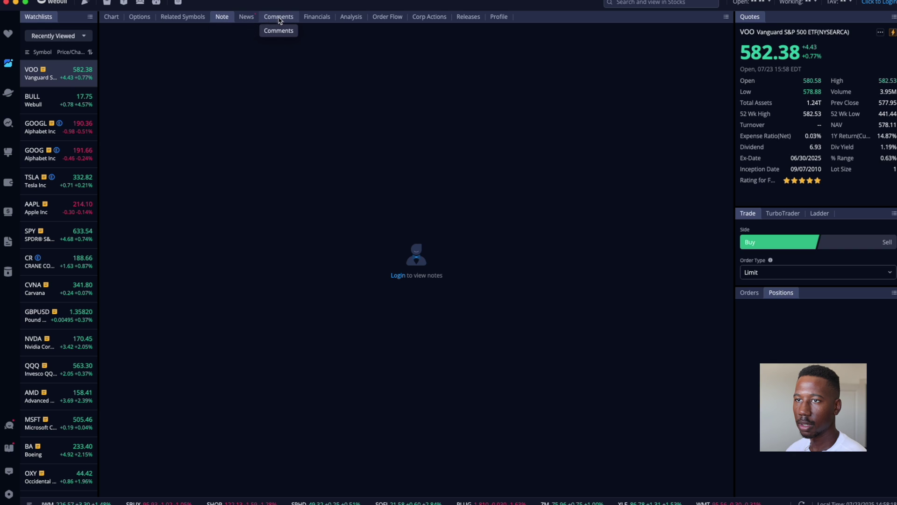
{"action": "left_click", "coordinate": [246, 17]}
{"action": "left_click", "coordinate": [282, 22]}
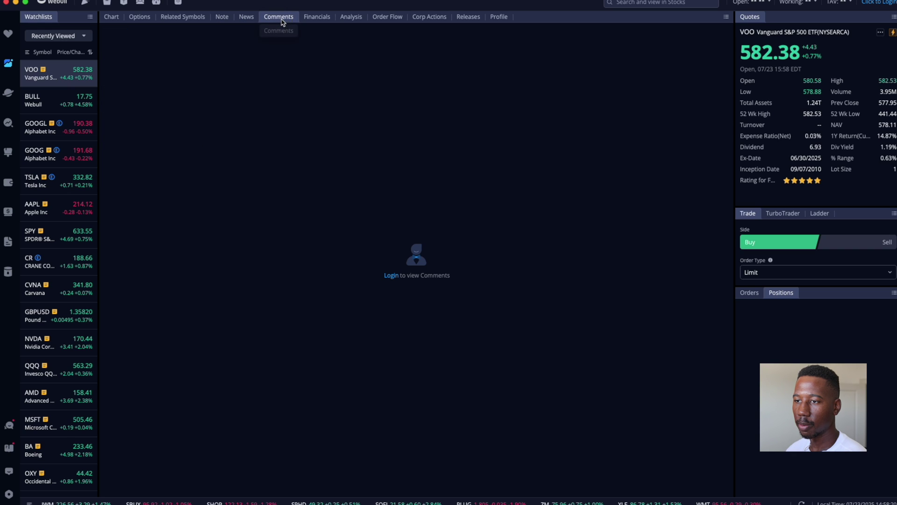
{"action": "left_click", "coordinate": [317, 21]}
{"action": "left_click", "coordinate": [351, 19]}
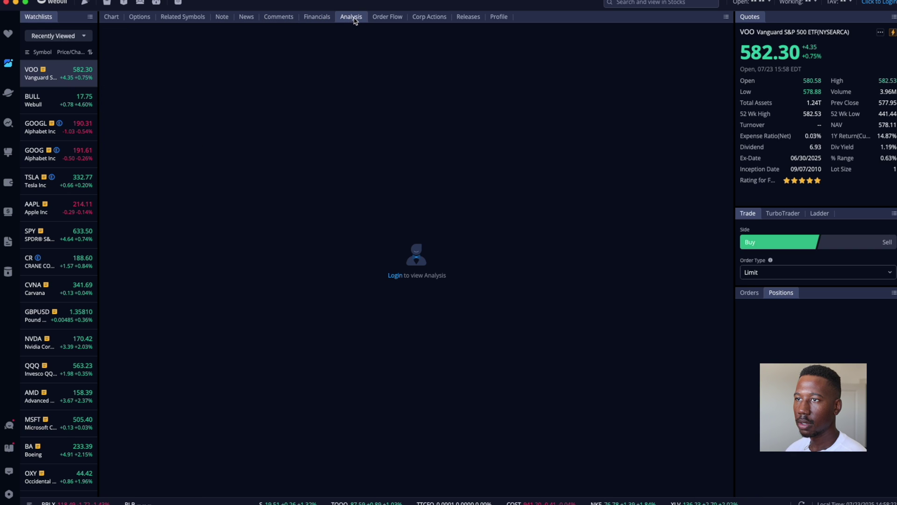
{"action": "left_click", "coordinate": [386, 18]}
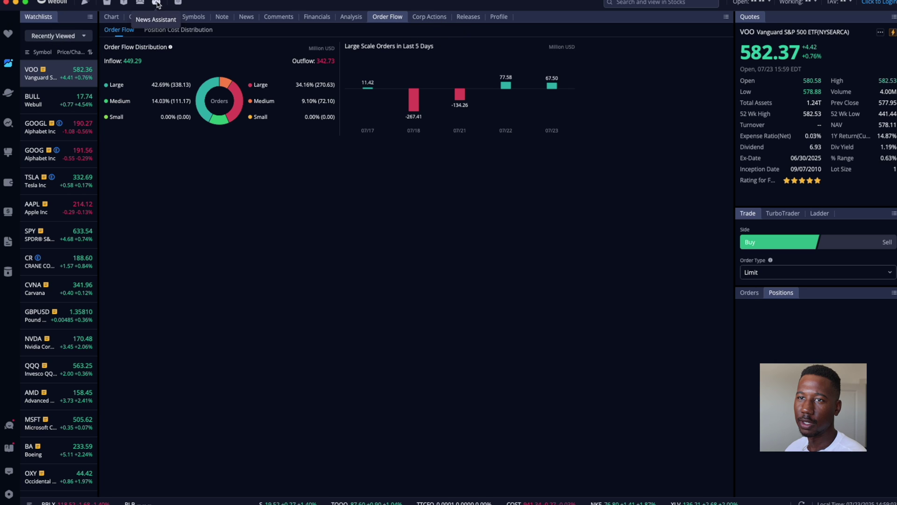
Step: Reset the widget layout and select BULL in the recently viewed watchlist
{"action": "left_click", "coordinate": [107, 3]}
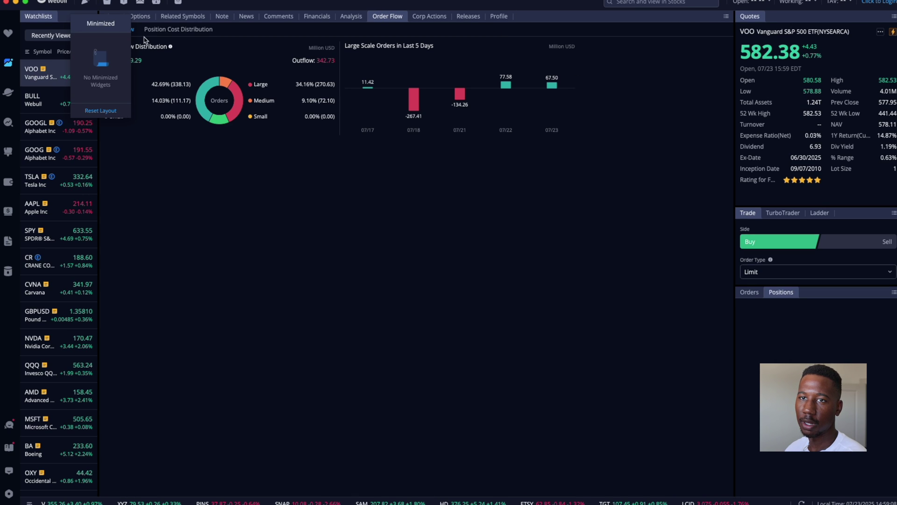
{"action": "left_click", "coordinate": [100, 110]}
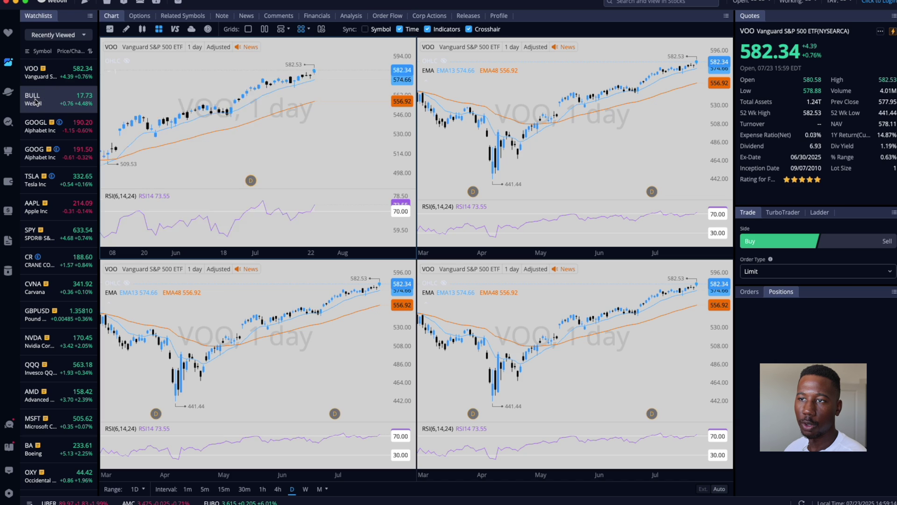
{"action": "left_click", "coordinate": [36, 102]}
Step: View the Markets overview and the page that follows it in the main navigation
{"action": "left_click", "coordinate": [14, 96]}
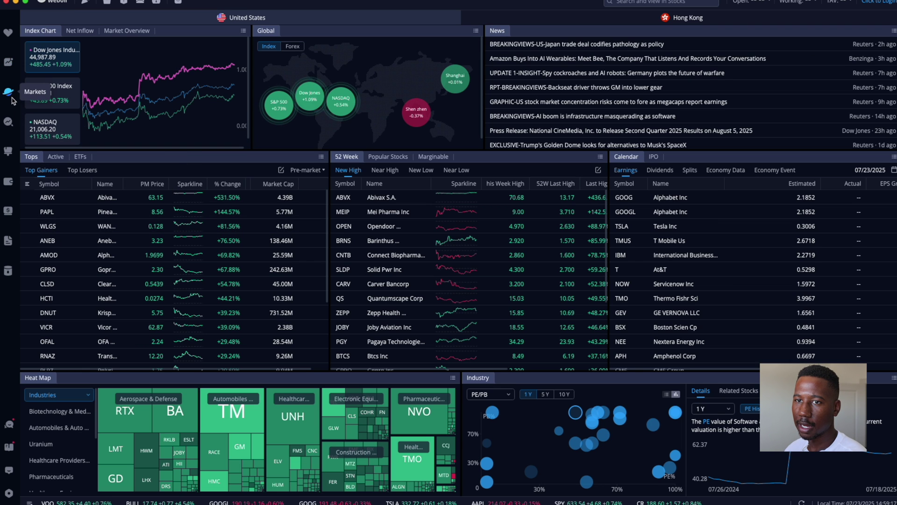
{"action": "left_click", "coordinate": [8, 119]}
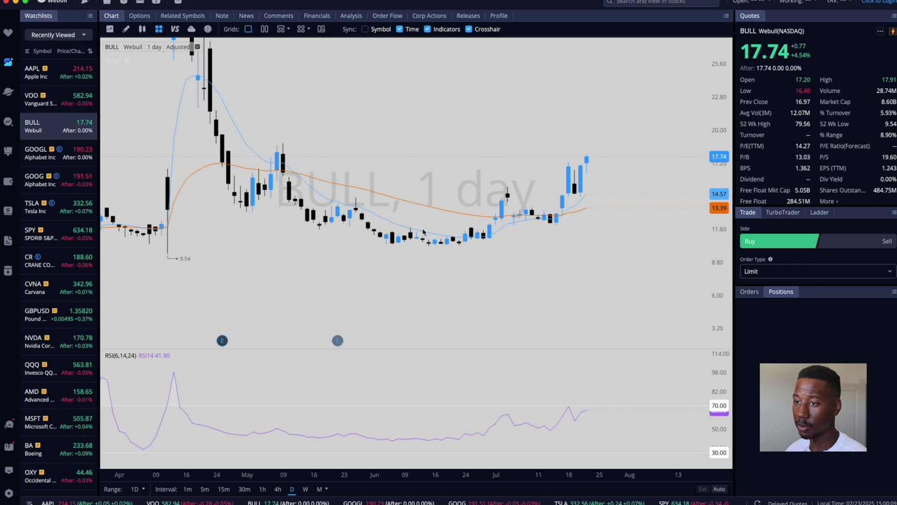
Step: Add the 2-minute and 10-minute intervals to the favorite intervals of the BULL chart
{"action": "scroll", "coordinate": [467, 257], "scroll_direction": "up", "scroll_amount": 3}
{"action": "scroll", "coordinate": [468, 255], "scroll_direction": "up", "scroll_amount": 2}
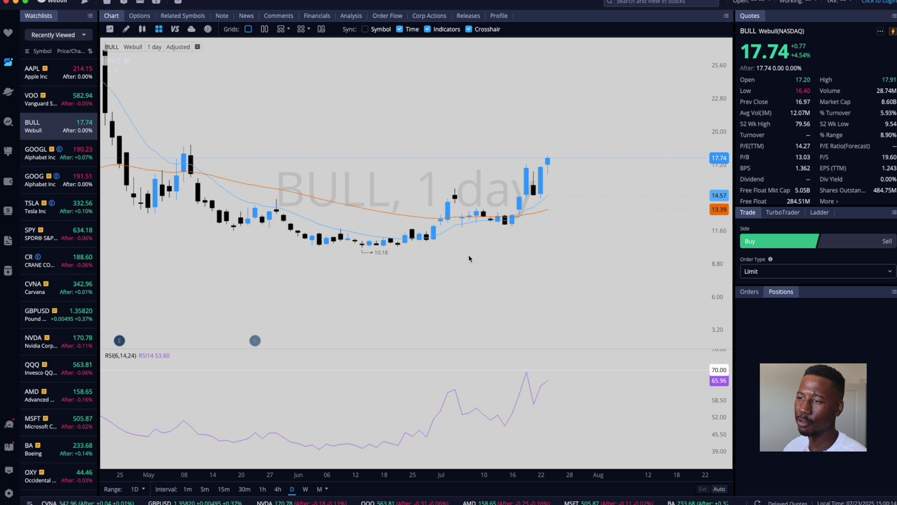
{"action": "scroll", "coordinate": [469, 254], "scroll_direction": "up", "scroll_amount": 1}
{"action": "scroll", "coordinate": [469, 258], "scroll_direction": "up", "scroll_amount": 1}
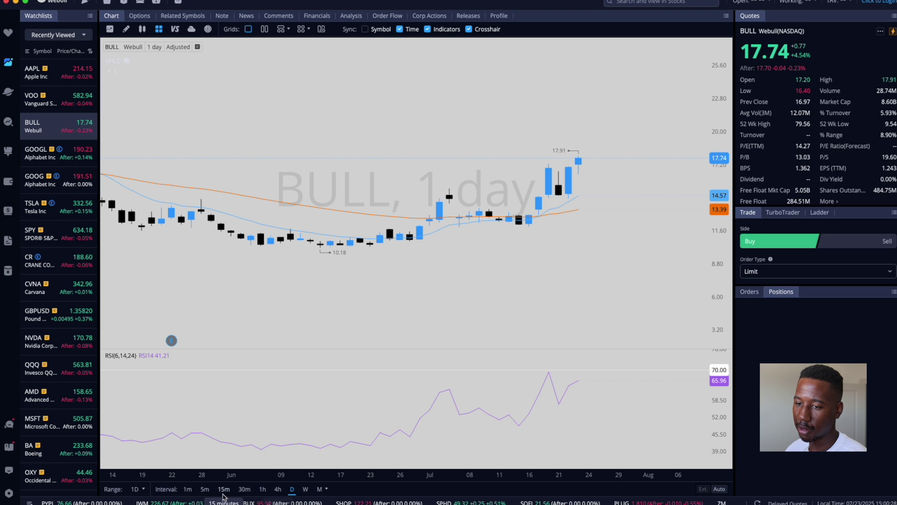
{"action": "left_click", "coordinate": [326, 489]}
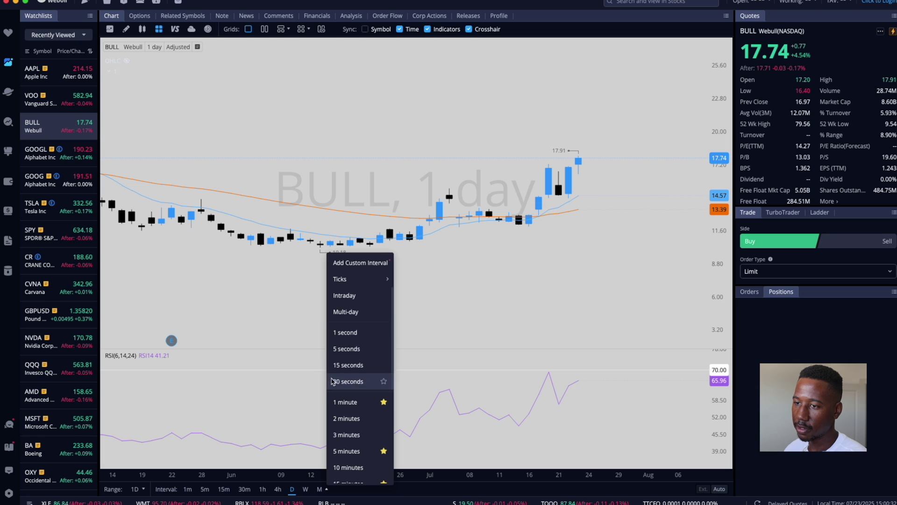
{"action": "scroll", "coordinate": [380, 372], "scroll_direction": "down", "scroll_amount": 3}
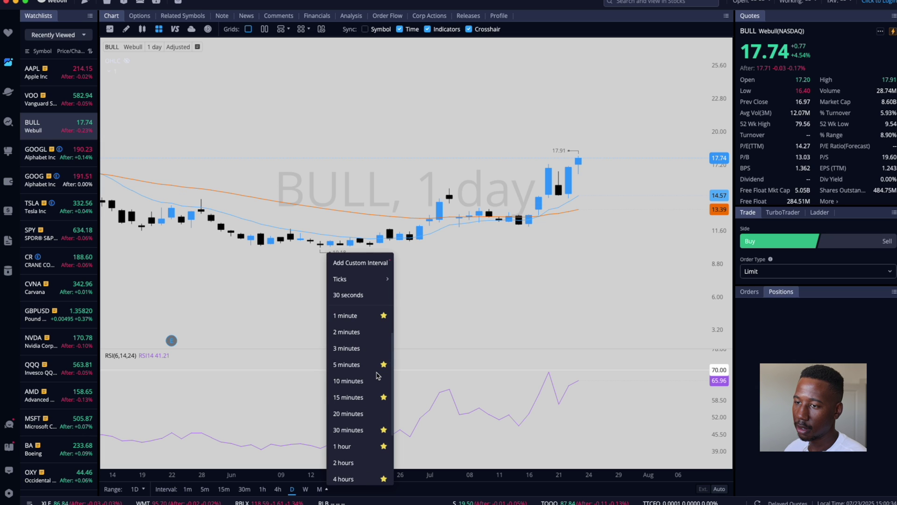
{"action": "left_click", "coordinate": [384, 332]}
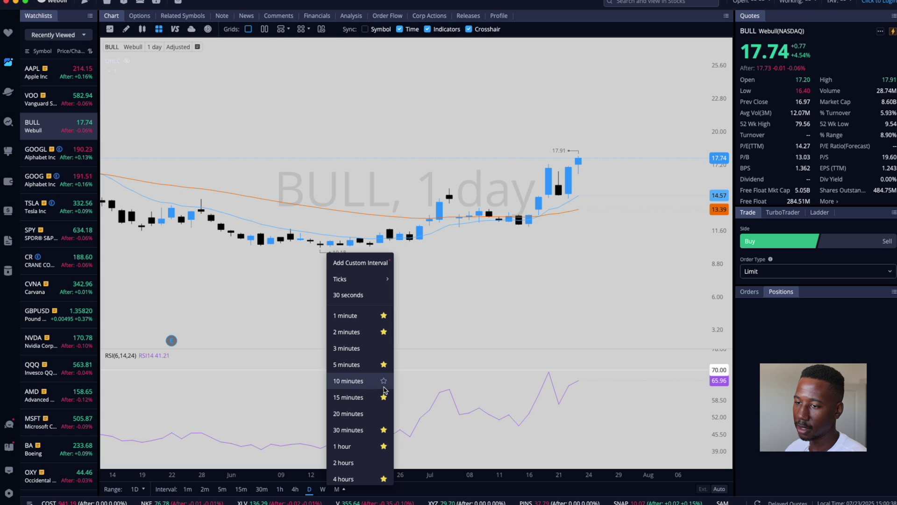
{"action": "scroll", "coordinate": [384, 379], "scroll_direction": "down", "scroll_amount": 2}
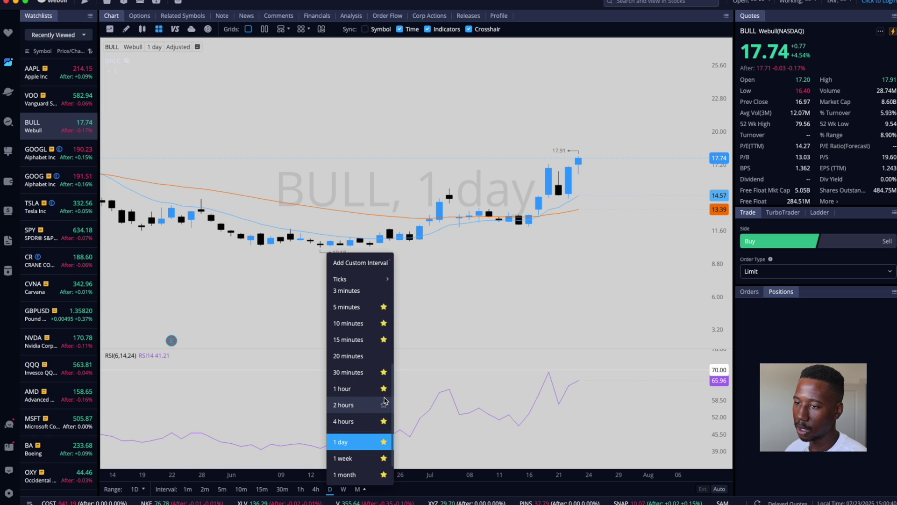
{"action": "scroll", "coordinate": [383, 378], "scroll_direction": "down", "scroll_amount": 2}
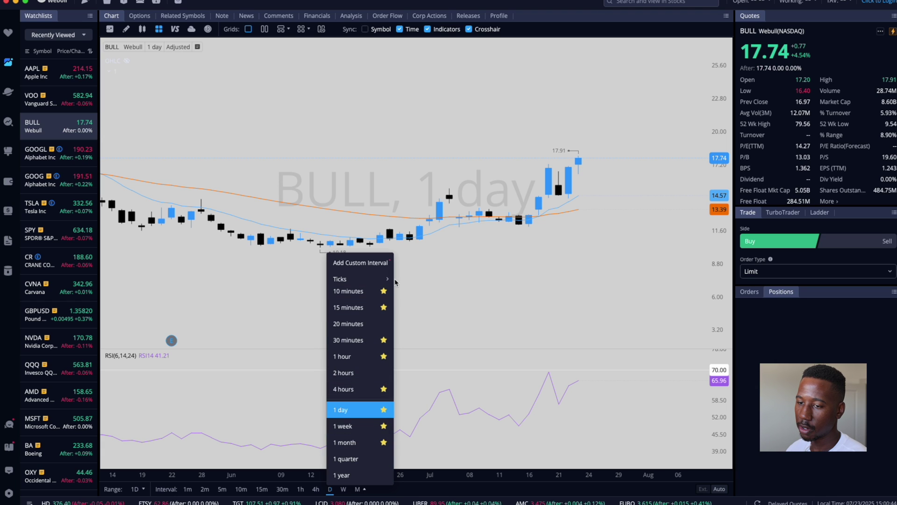
{"action": "left_click", "coordinate": [426, 294]}
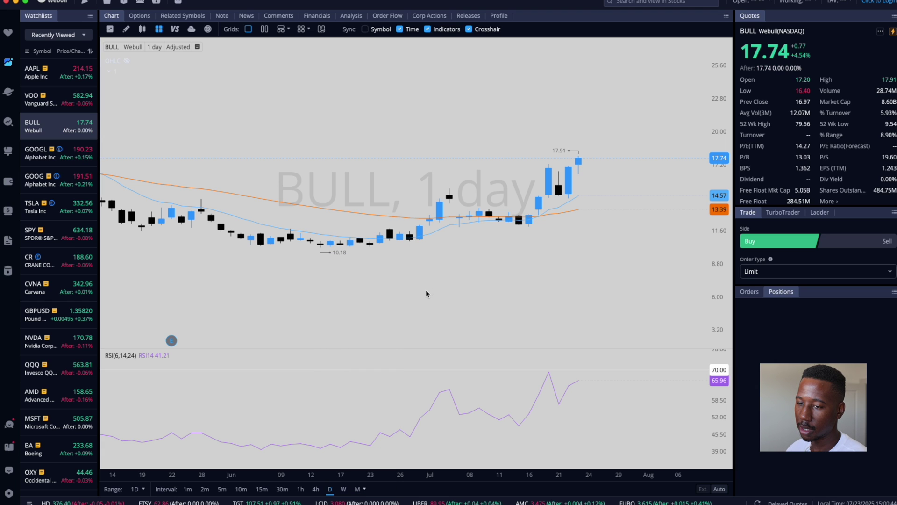
Step: Switch the BULL chart to the 15-minute interval and compress its price scale to show a wider range
{"action": "left_click", "coordinate": [260, 489]}
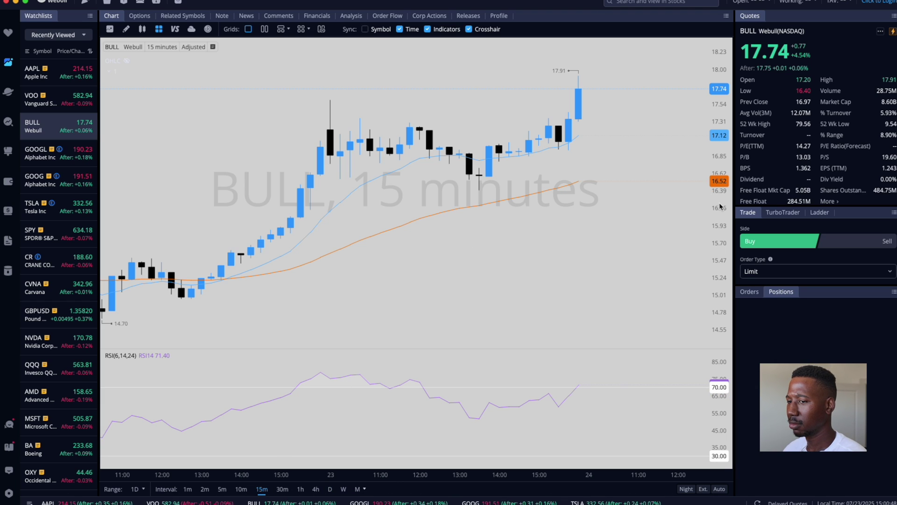
{"action": "left_click_drag", "start_coordinate": [717, 199], "coordinate": [724, 234]}
{"action": "scroll", "coordinate": [612, 237], "scroll_direction": "down", "scroll_amount": 5}
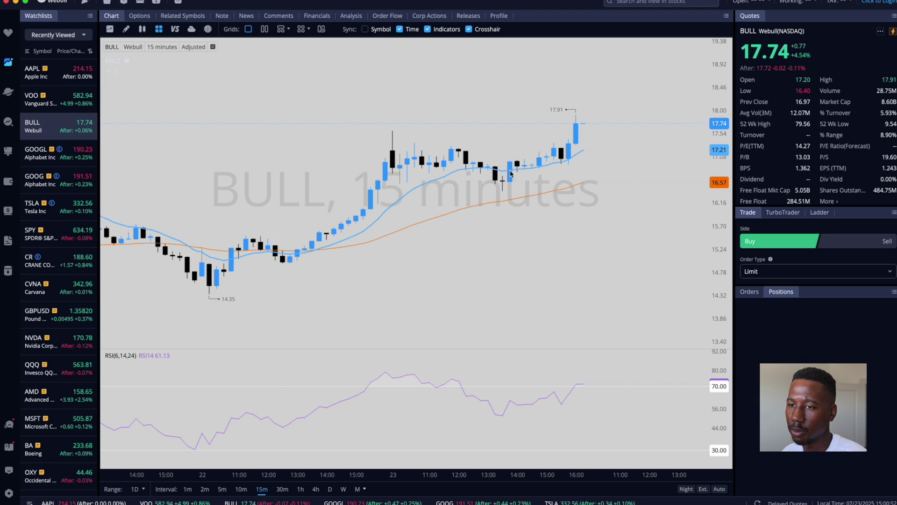
{"action": "scroll", "coordinate": [526, 236], "scroll_direction": "down", "scroll_amount": 2}
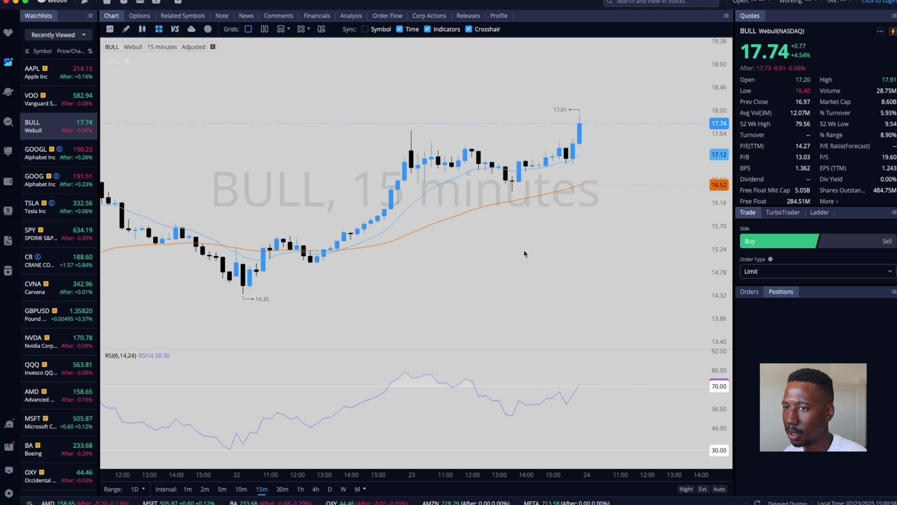
{"action": "scroll", "coordinate": [524, 253], "scroll_direction": "down", "scroll_amount": 4}
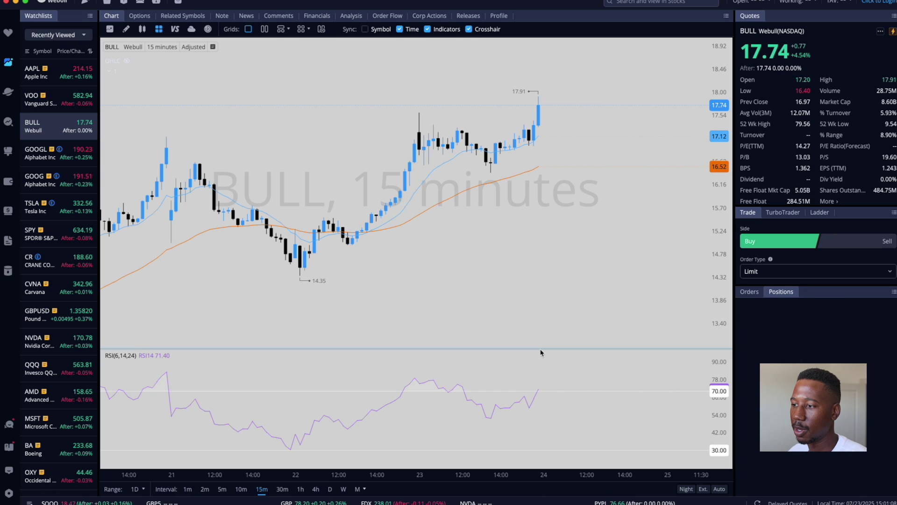
Step: Turn on extended-hours and night-session data for the 15-minute BULL chart and view the added candles
{"action": "left_click", "coordinate": [703, 489]}
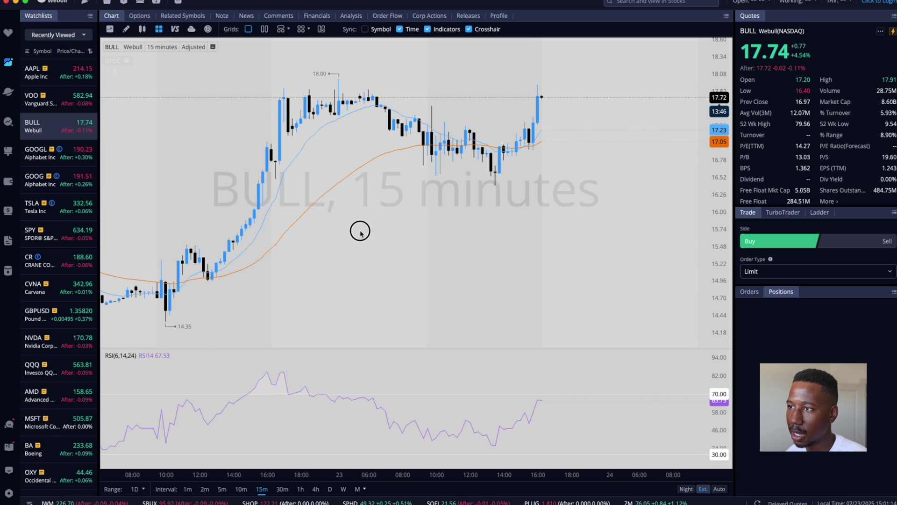
{"action": "scroll", "coordinate": [587, 160], "scroll_direction": "up", "scroll_amount": 3}
{"action": "left_click_drag", "start_coordinate": [508, 141], "coordinate": [564, 198]}
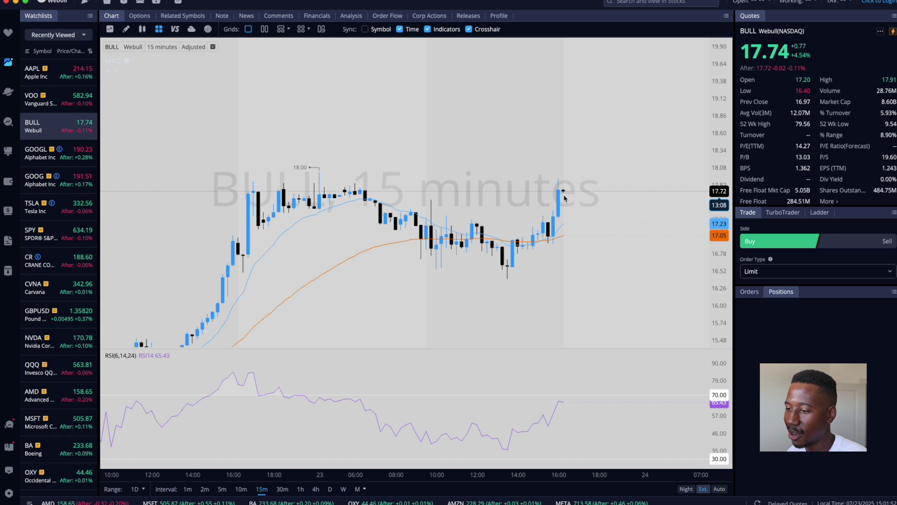
{"action": "left_click", "coordinate": [685, 489]}
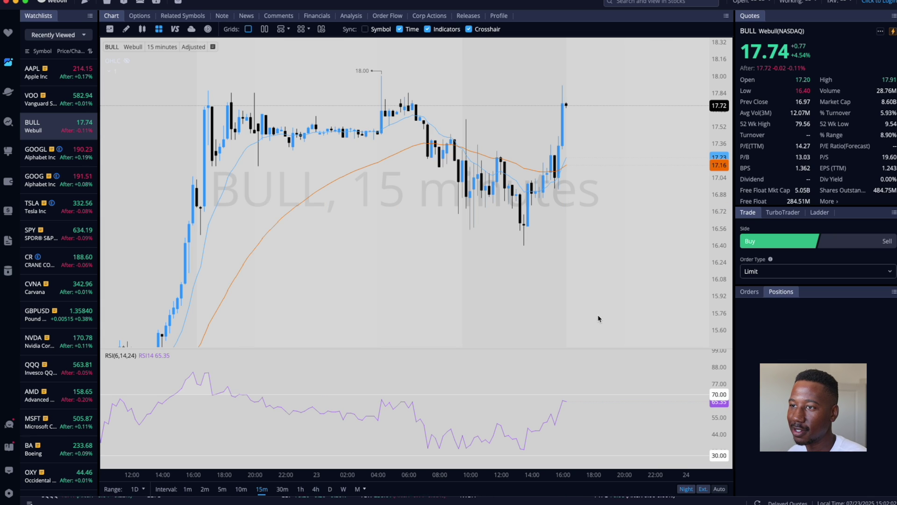
{"action": "scroll", "coordinate": [601, 275], "scroll_direction": "up", "scroll_amount": 2}
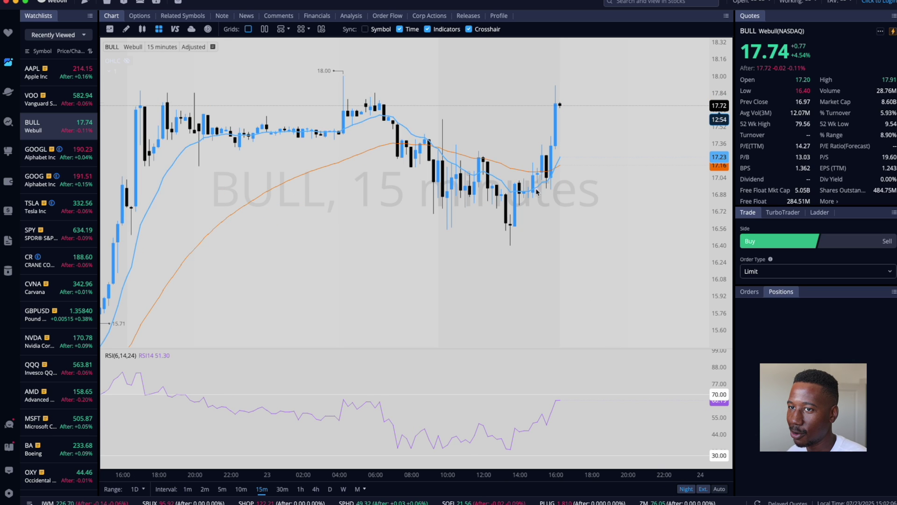
{"action": "scroll", "coordinate": [367, 160], "scroll_direction": "down", "scroll_amount": 1}
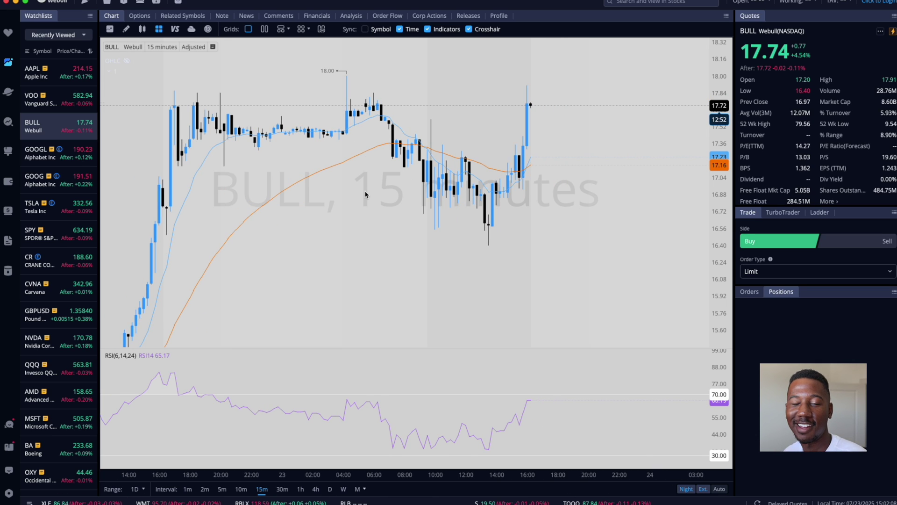
{"action": "scroll", "coordinate": [366, 195], "scroll_direction": "down", "scroll_amount": 1}
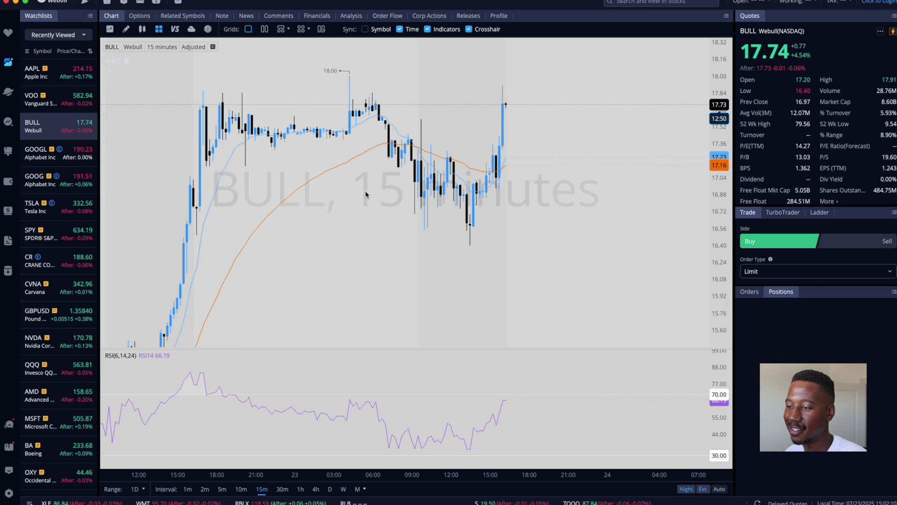
{"action": "scroll", "coordinate": [366, 195], "scroll_direction": "left", "scroll_amount": 2}
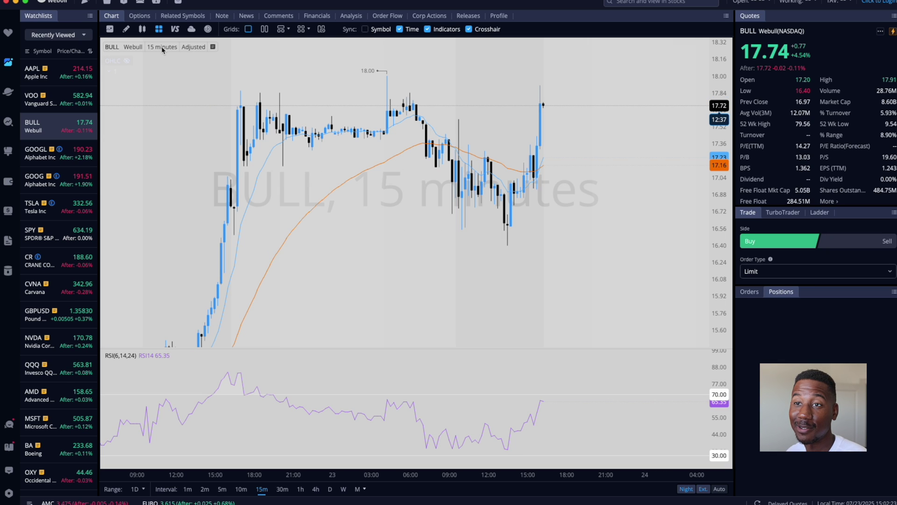
Step: Draw a rising trendline in the empty area below the BULL candles and delete it
{"action": "left_click", "coordinate": [126, 30]}
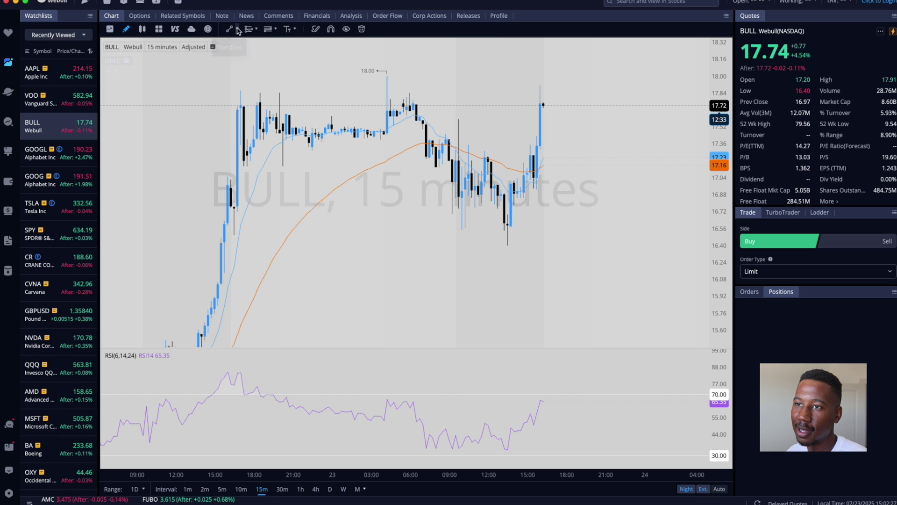
{"action": "left_click", "coordinate": [238, 30]}
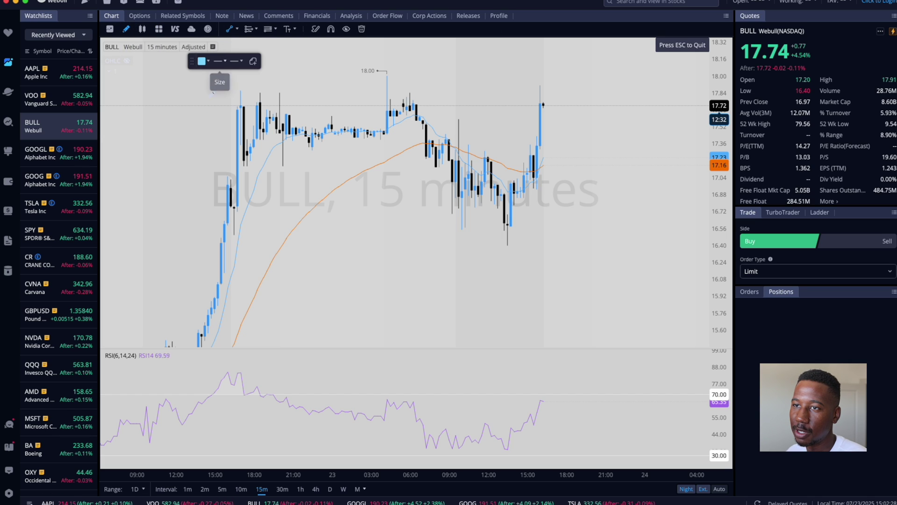
{"action": "left_click", "coordinate": [296, 288]}
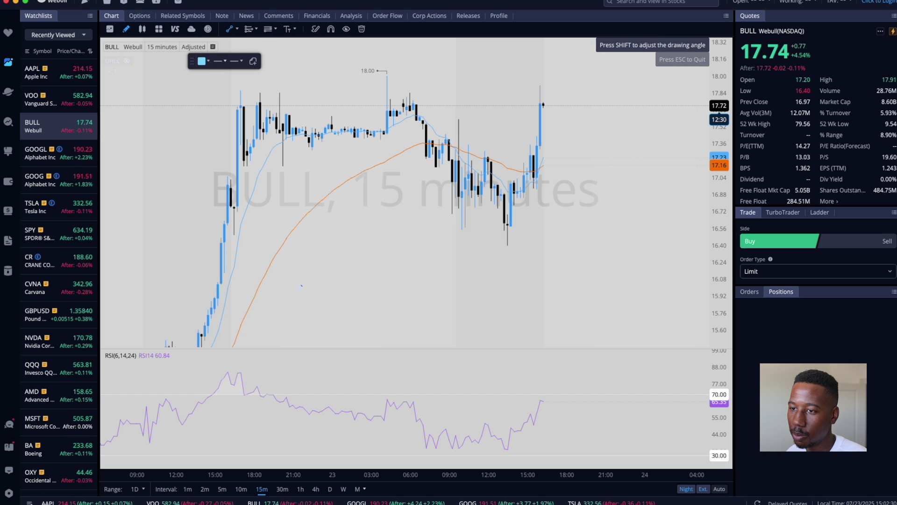
{"action": "left_click", "coordinate": [417, 198]}
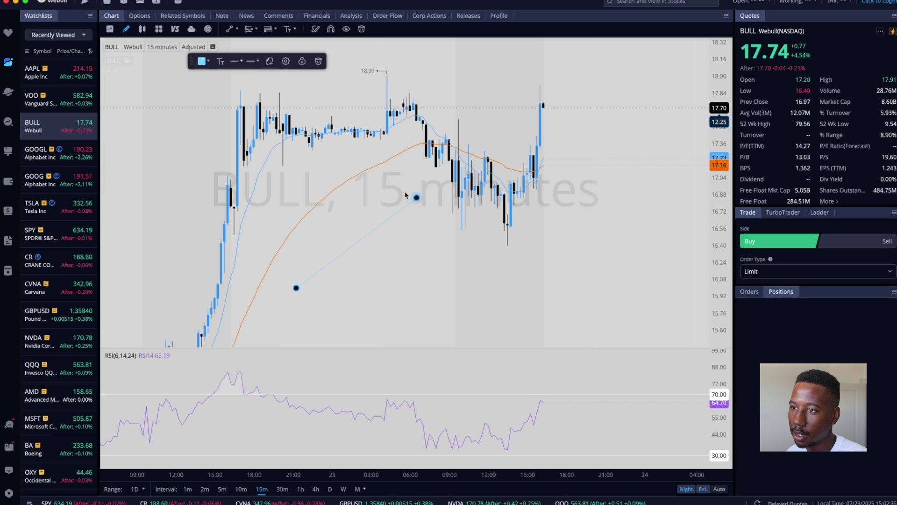
{"action": "key", "text": "Delete"}
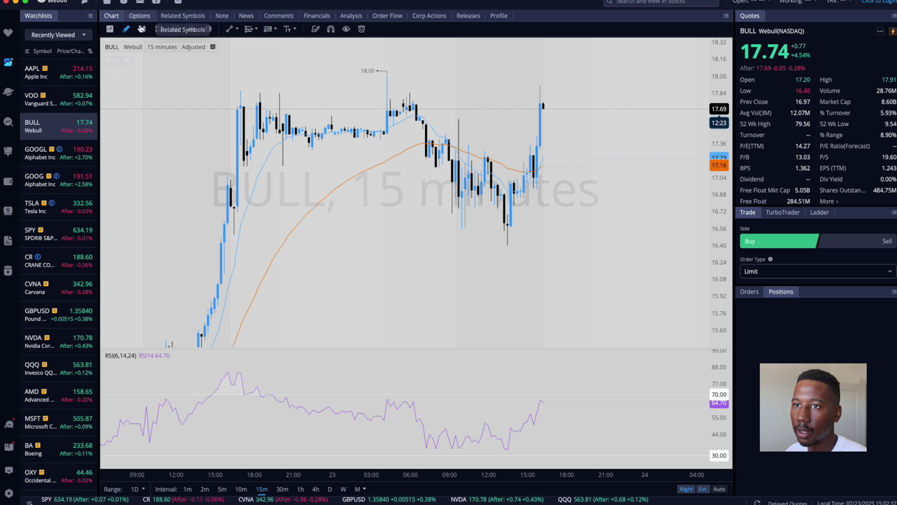
Step: Draw a horizontal line at about 17.84 on the BULL chart, color it black, and delete it
{"action": "left_click", "coordinate": [237, 30]}
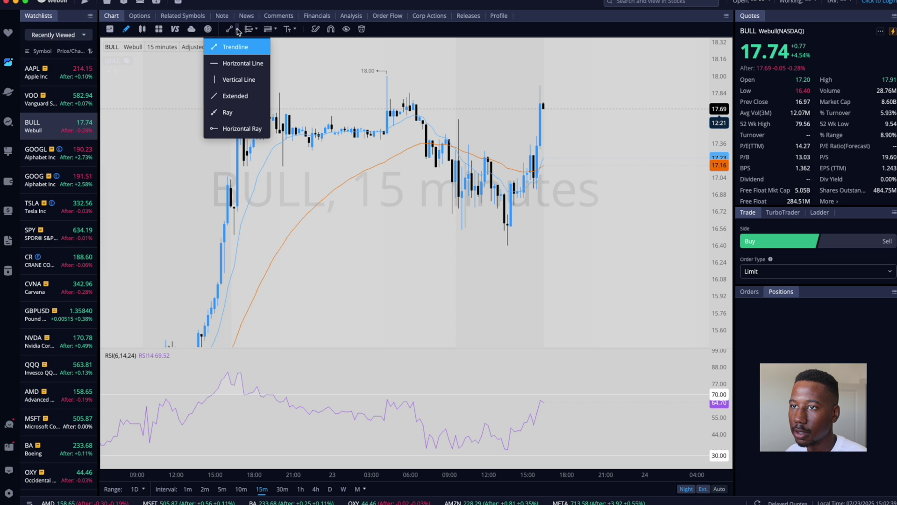
{"action": "left_click", "coordinate": [234, 64]}
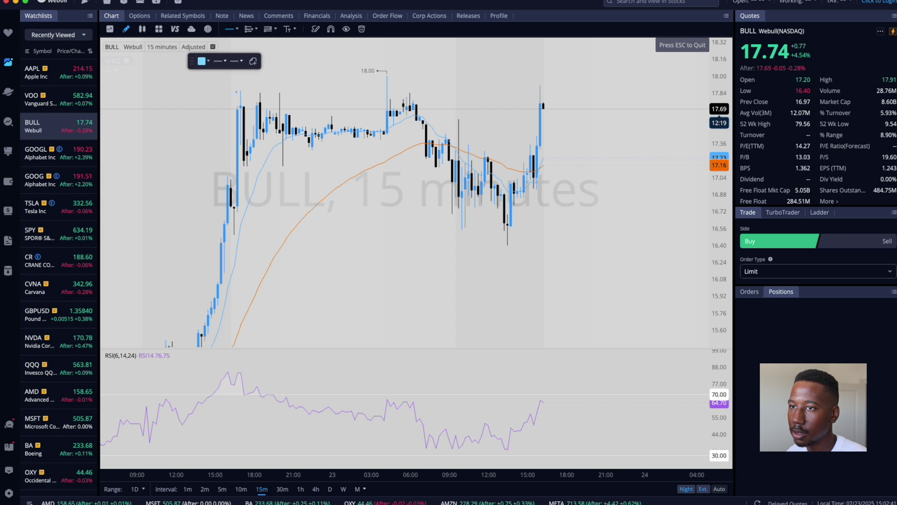
{"action": "left_click", "coordinate": [241, 100]}
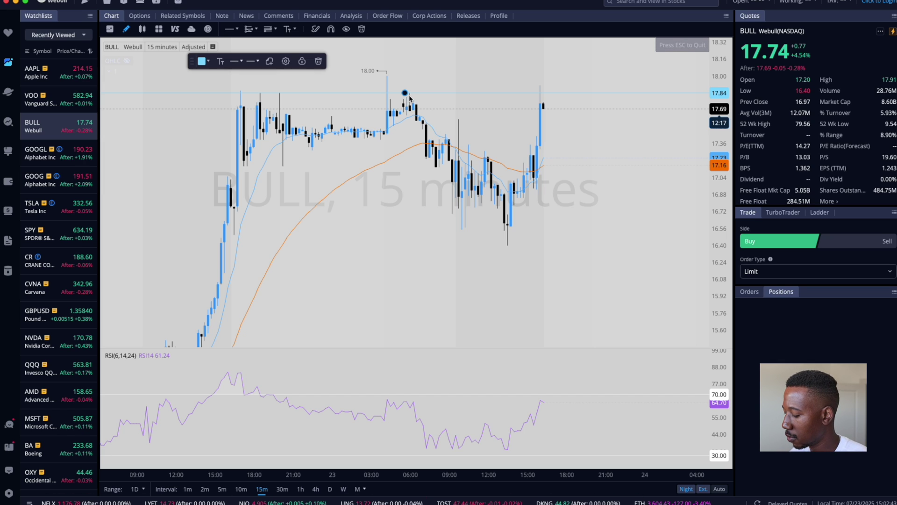
{"action": "left_click", "coordinate": [202, 61]}
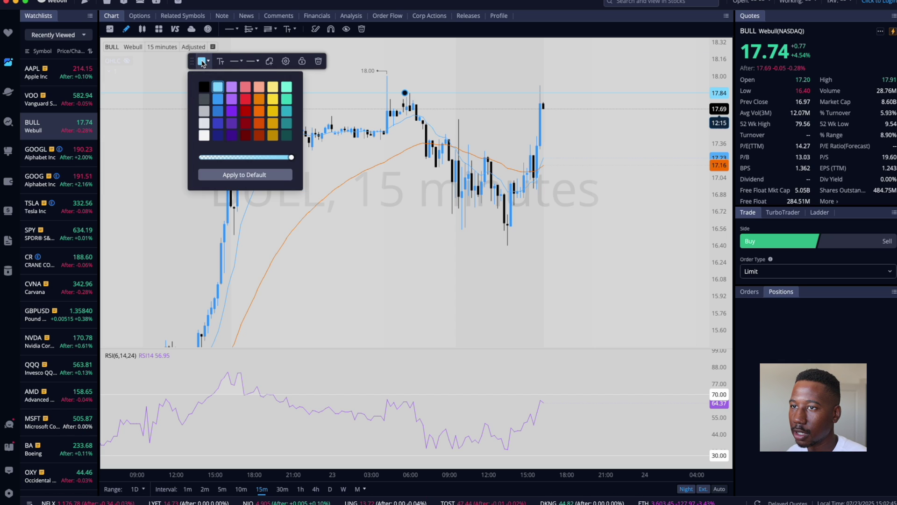
{"action": "left_click", "coordinate": [204, 87]}
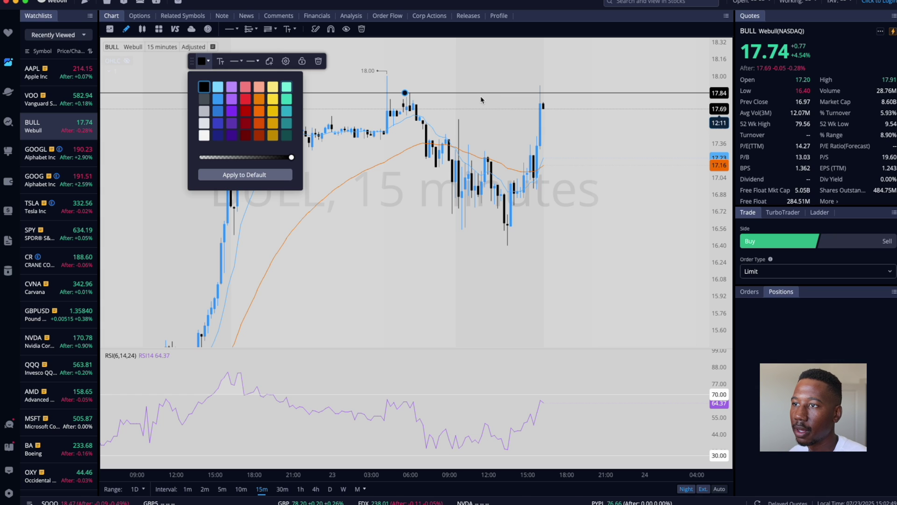
{"action": "left_click", "coordinate": [406, 93]}
{"action": "key", "text": "Delete"}
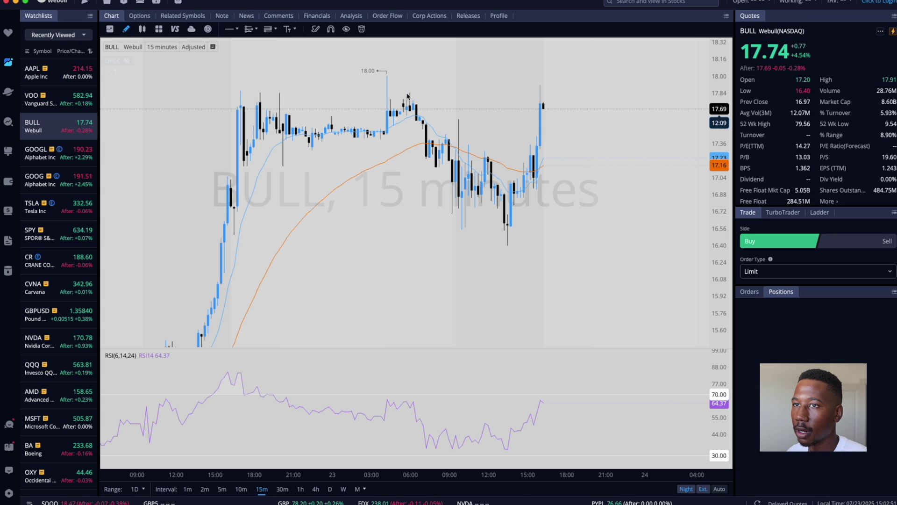
Step: Draw a horizontal ray at about 18.01 starting near the 18.00 high and color it black
{"action": "left_click", "coordinate": [236, 29]}
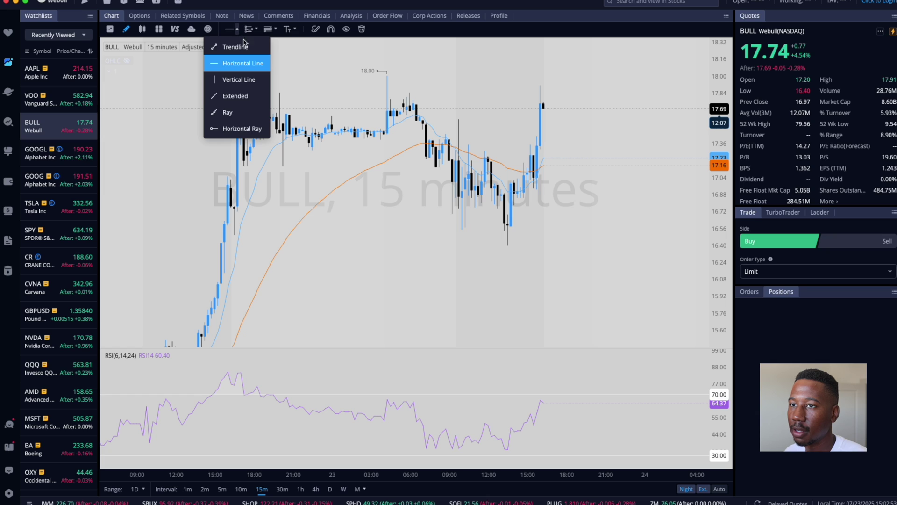
{"action": "left_click", "coordinate": [232, 128]}
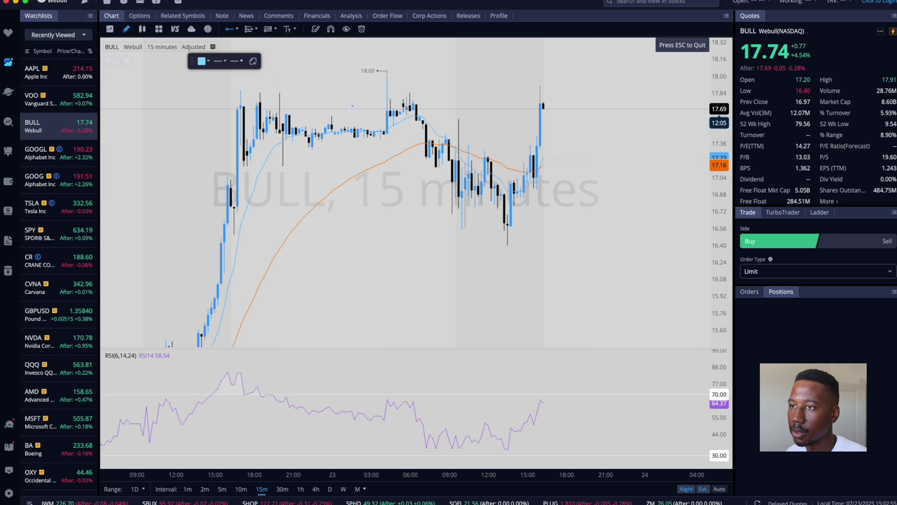
{"action": "left_click", "coordinate": [381, 74]}
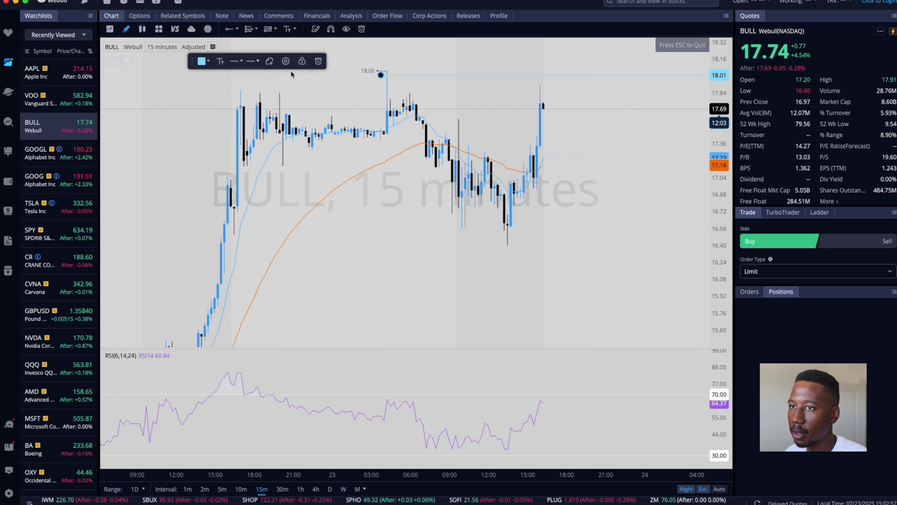
{"action": "left_click", "coordinate": [201, 61]}
{"action": "left_click", "coordinate": [204, 86]}
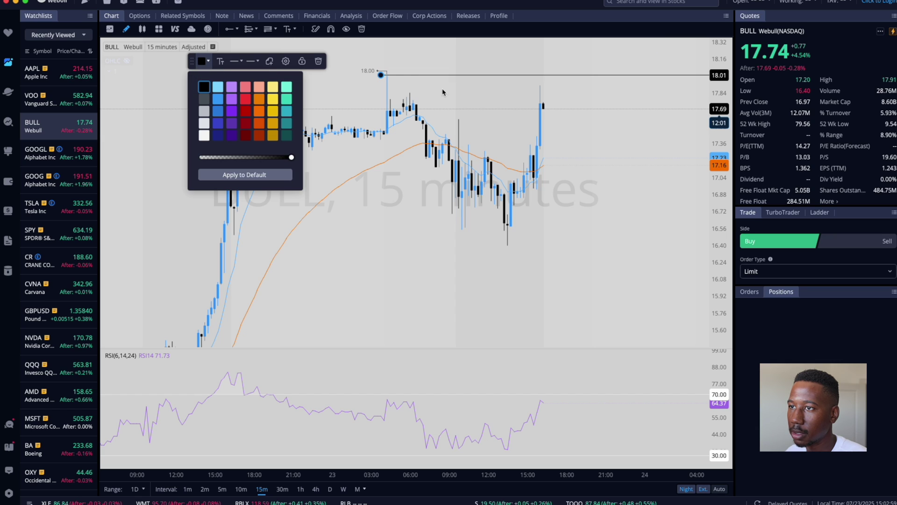
{"action": "left_click", "coordinate": [380, 76]}
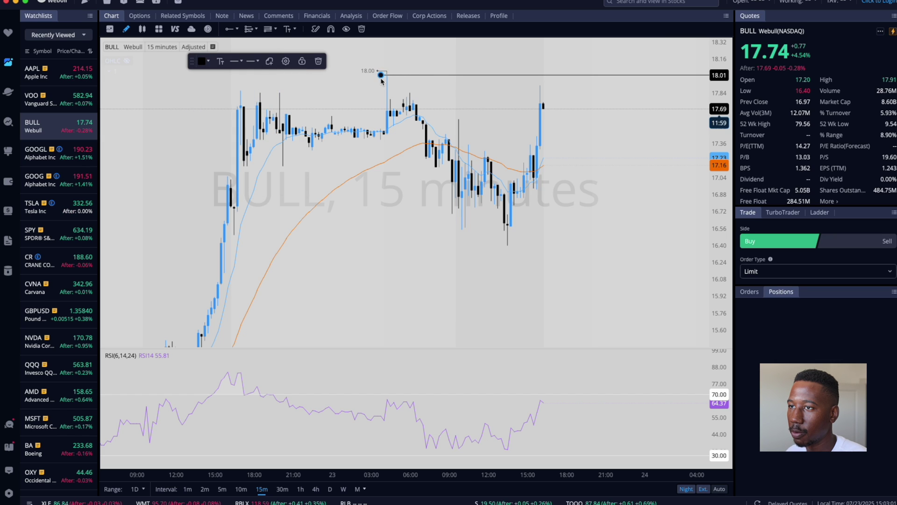
Step: Delete the black horizontal ray near the 18.00 high on the BULL chart
{"action": "mouse_move", "coordinate": [380, 80]}
{"action": "left_mouse_down"}
{"action": "mouse_move", "coordinate": [380, 71]}
{"action": "mouse_move", "coordinate": [387, 76]}
{"action": "left_mouse_up"}
{"action": "key", "text": "Delete"}
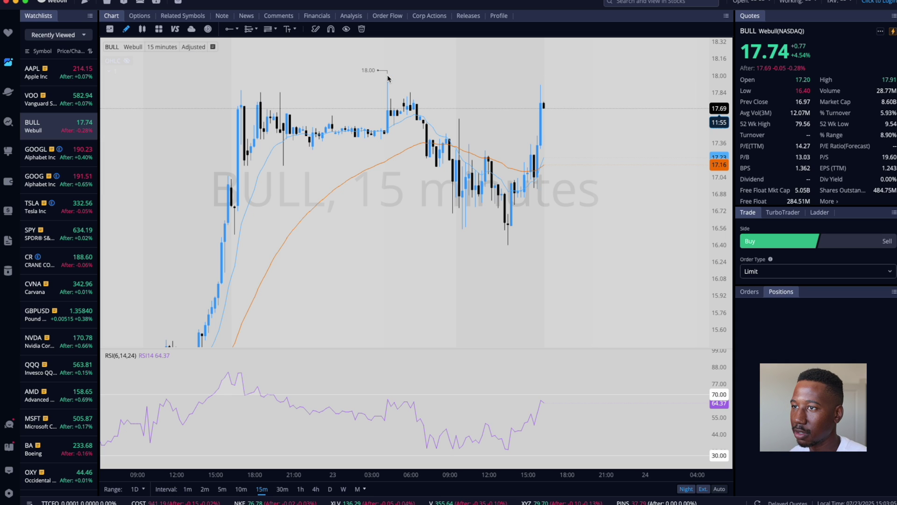
Step: Draw a black rectangle across the BULL candles between about 16.50 and 16.80, extend its left edge slightly, and delete it
{"action": "left_click", "coordinate": [237, 29]}
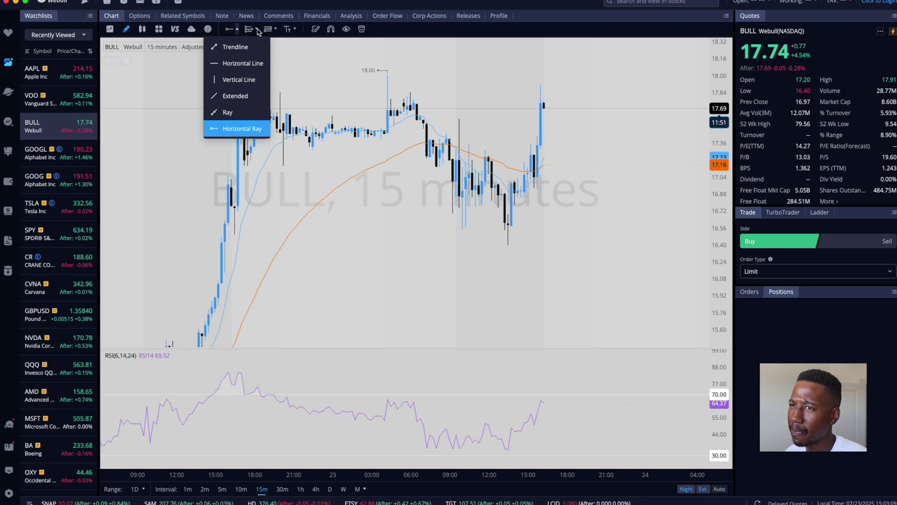
{"action": "left_click", "coordinate": [258, 29]}
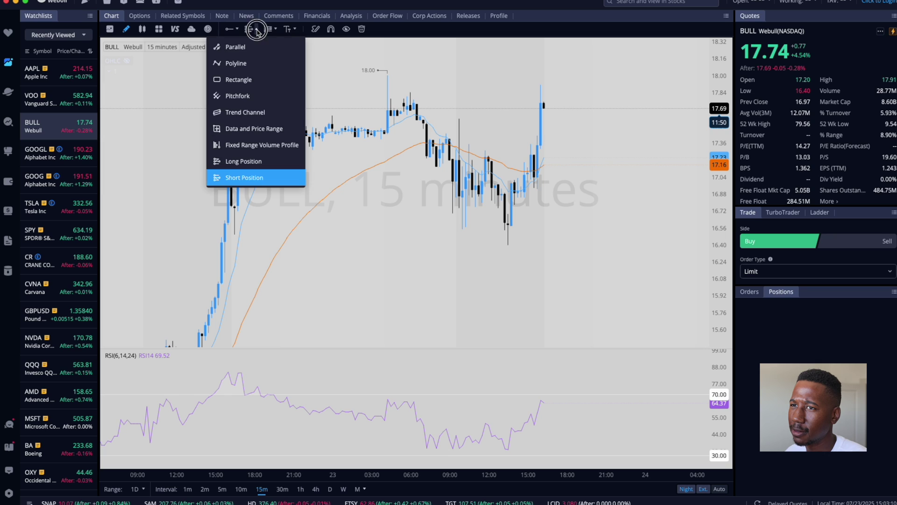
{"action": "left_click", "coordinate": [242, 84]}
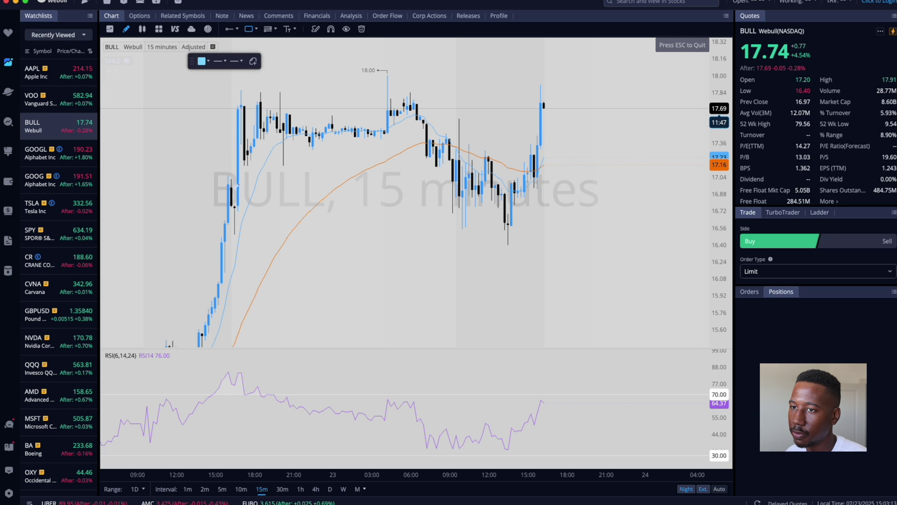
{"action": "mouse_move", "coordinate": [235, 202]}
{"action": "left_mouse_down"}
{"action": "mouse_move", "coordinate": [427, 243]}
{"action": "mouse_move", "coordinate": [538, 234]}
{"action": "left_mouse_up"}
{"action": "left_click", "coordinate": [206, 63]}
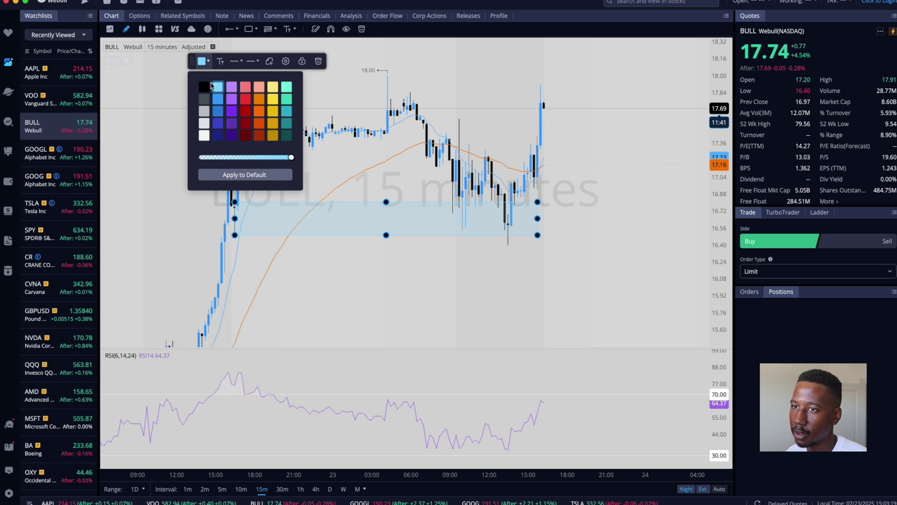
{"action": "left_click", "coordinate": [204, 87]}
{"action": "left_click", "coordinate": [523, 223]}
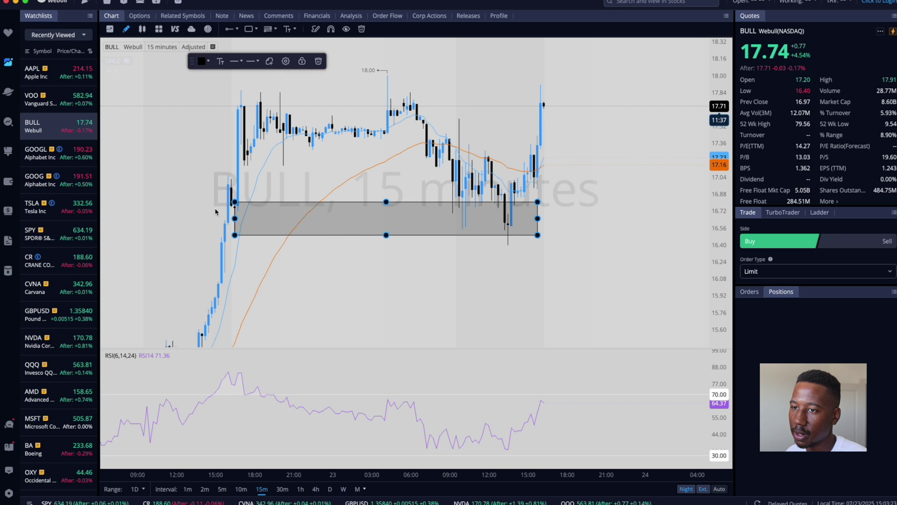
{"action": "left_click_drag", "start_coordinate": [235, 218], "coordinate": [226, 219]}
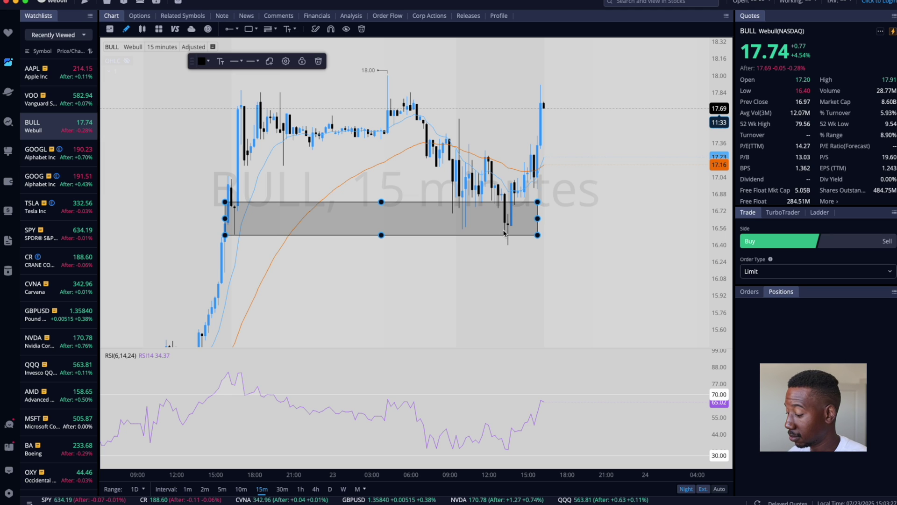
{"action": "key", "text": "Delete"}
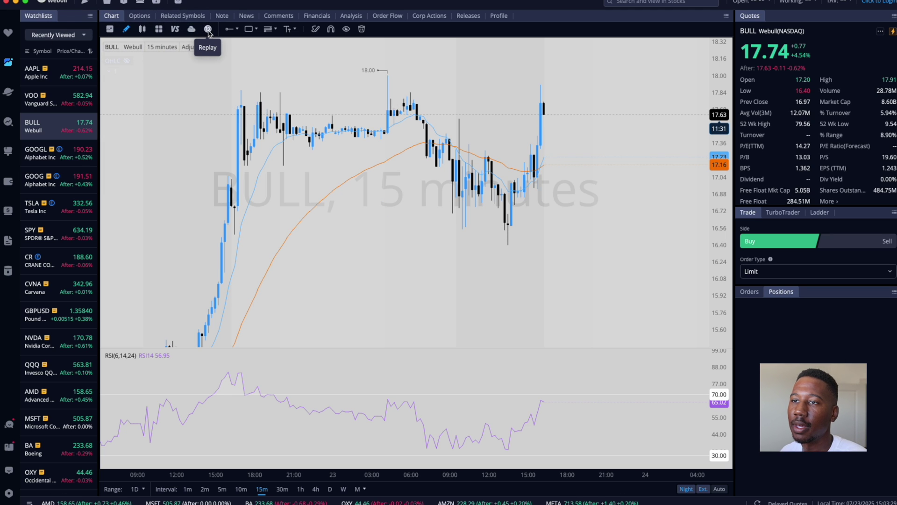
Step: Place a Long Position drawing at the BULL chart's recent low around 13:30, with its entry at about 16.57
{"action": "left_click", "coordinate": [257, 30]}
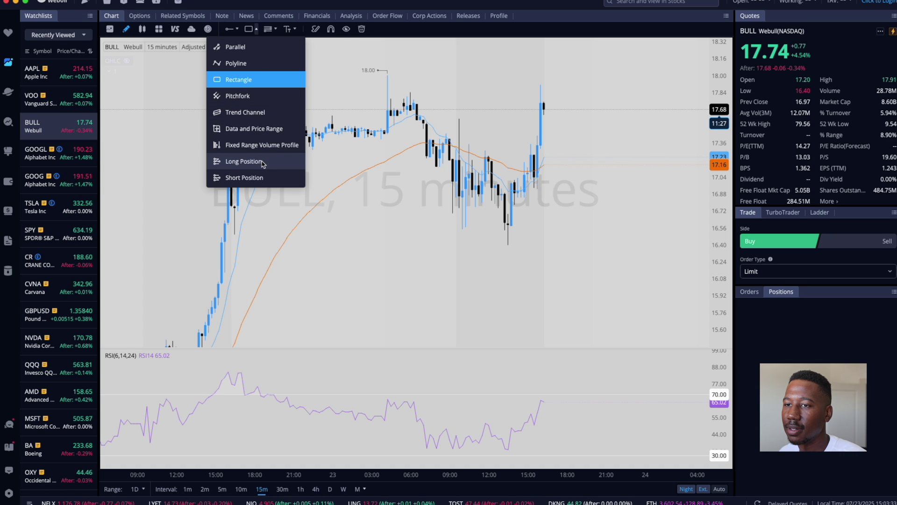
{"action": "left_click", "coordinate": [223, 164]}
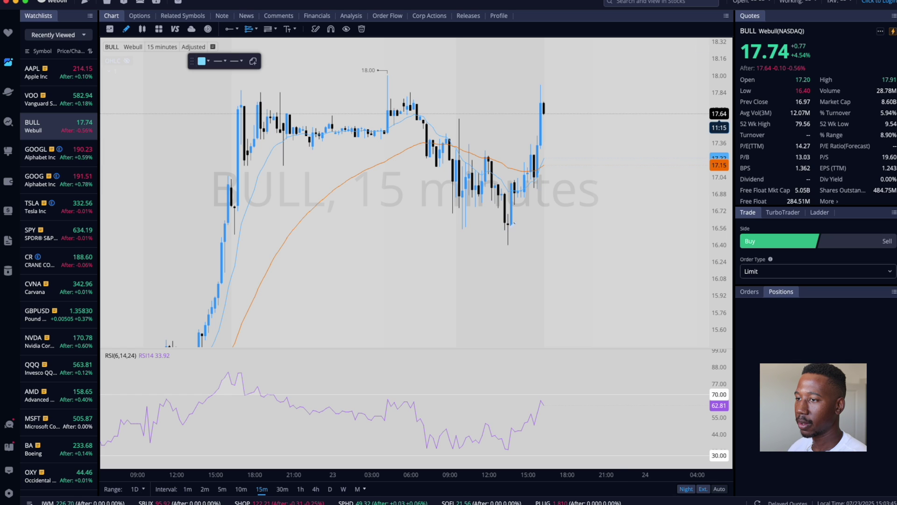
{"action": "left_click", "coordinate": [509, 234]}
{"action": "left_click_drag", "start_coordinate": [508, 233], "coordinate": [508, 227]}
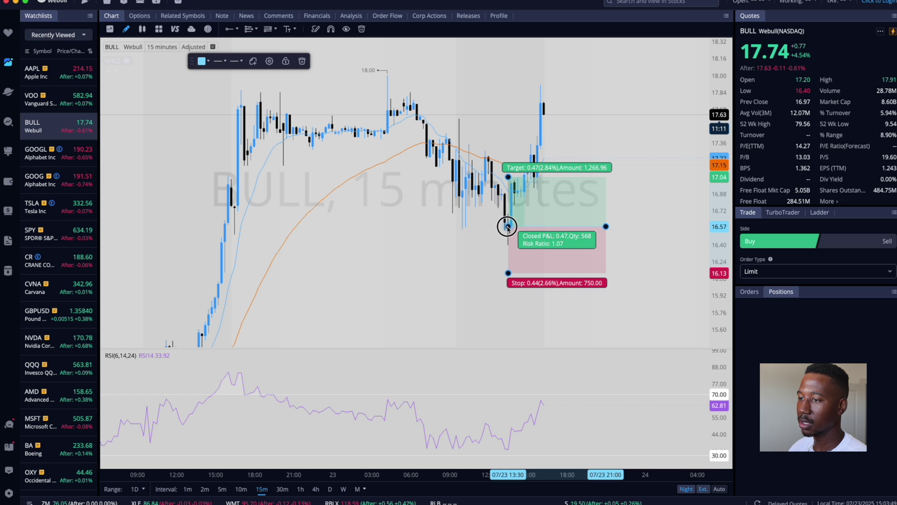
Step: Set the long position's stop to about 16.20 and its target to about 17.90, and deselect it
{"action": "mouse_move", "coordinate": [508, 273]}
{"action": "left_mouse_down"}
{"action": "mouse_move", "coordinate": [507, 252]}
{"action": "mouse_move", "coordinate": [512, 258]}
{"action": "left_mouse_up"}
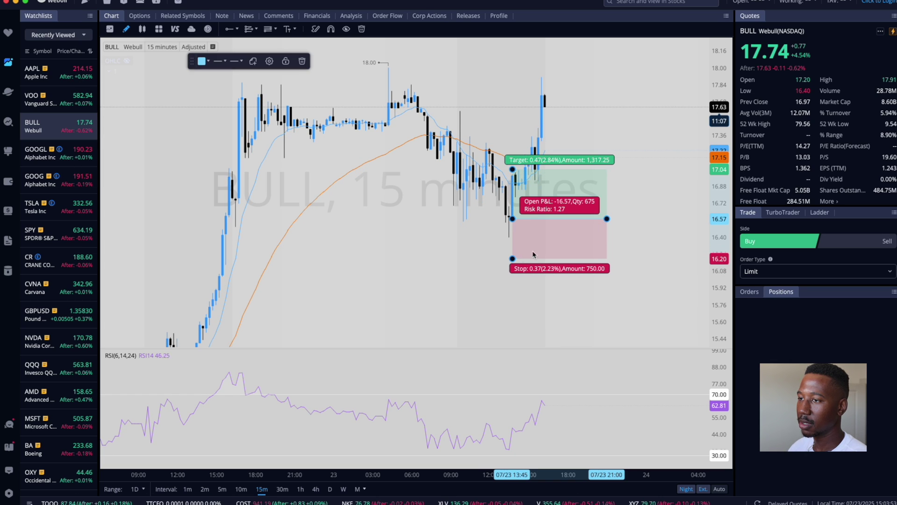
{"action": "left_click_drag", "start_coordinate": [513, 169], "coordinate": [513, 78]}
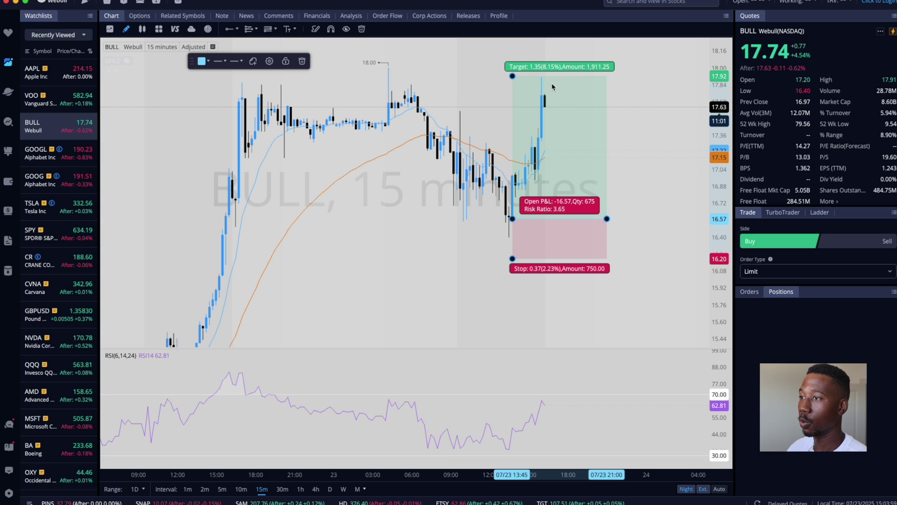
{"action": "mouse_move", "coordinate": [512, 76]}
{"action": "left_mouse_down"}
{"action": "mouse_move", "coordinate": [512, 60]}
{"action": "mouse_move", "coordinate": [512, 79]}
{"action": "left_mouse_up"}
{"action": "scroll", "coordinate": [646, 130], "scroll_direction": "up", "scroll_amount": 3}
{"action": "left_click_drag", "start_coordinate": [645, 144], "coordinate": [487, 217]}
{"action": "left_click", "coordinate": [406, 225]}
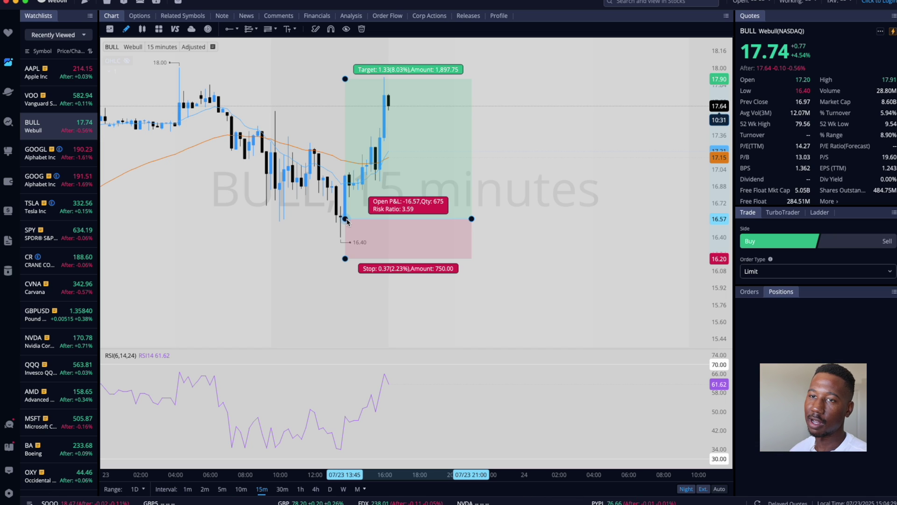
{"action": "left_click", "coordinate": [323, 117]}
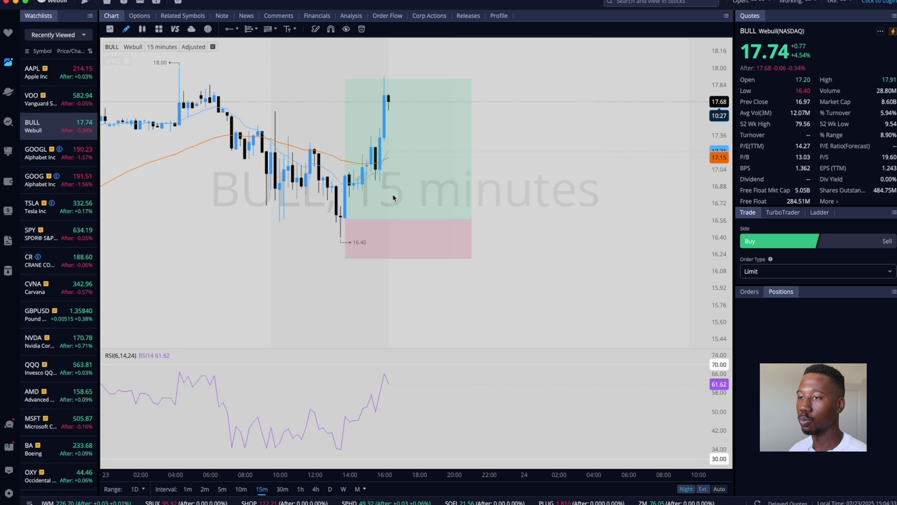
Step: Place a Short Position drawing just after the long position's end time, with its entry at about 17.63
{"action": "left_click", "coordinate": [256, 29]}
{"action": "left_click", "coordinate": [257, 167]}
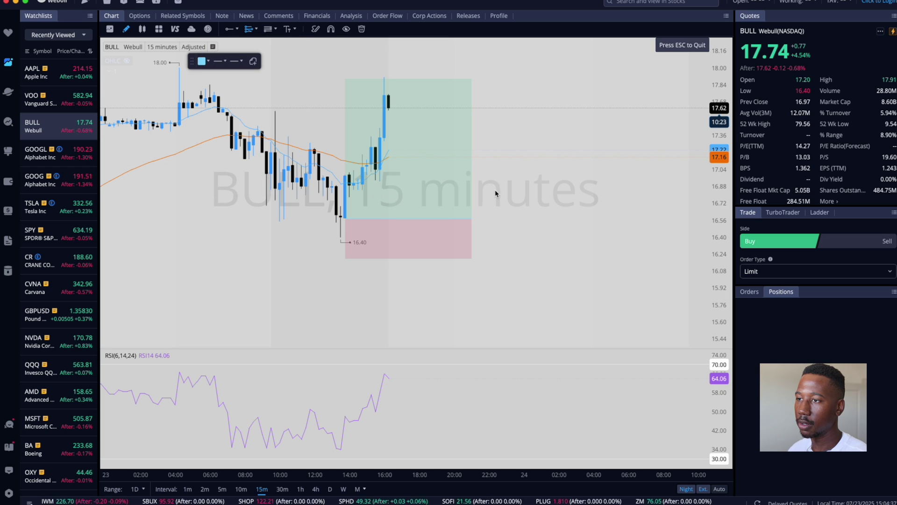
{"action": "left_click", "coordinate": [480, 107]}
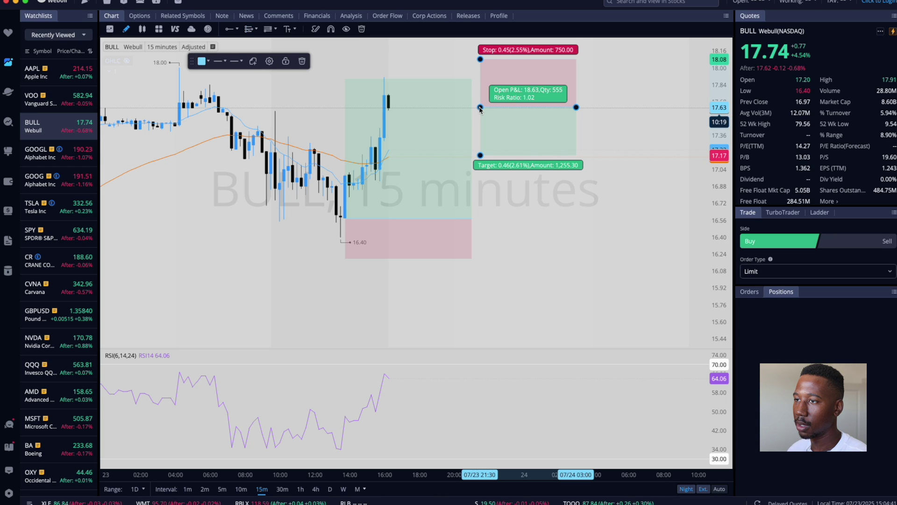
Step: Adjust the short position to a stop of about 17.89, a target of about 16.24 and an entry of about 17.52
{"action": "left_click_drag", "start_coordinate": [480, 60], "coordinate": [481, 79]}
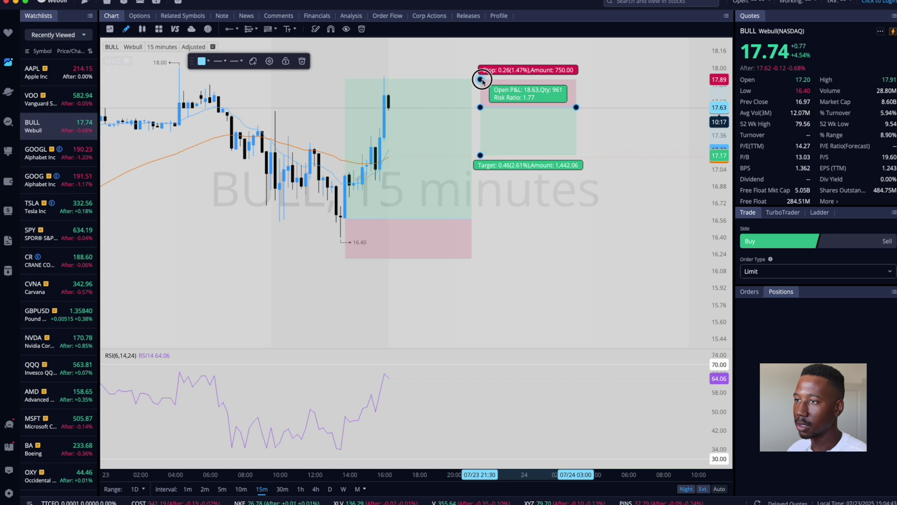
{"action": "left_click_drag", "start_coordinate": [480, 156], "coordinate": [480, 253]}
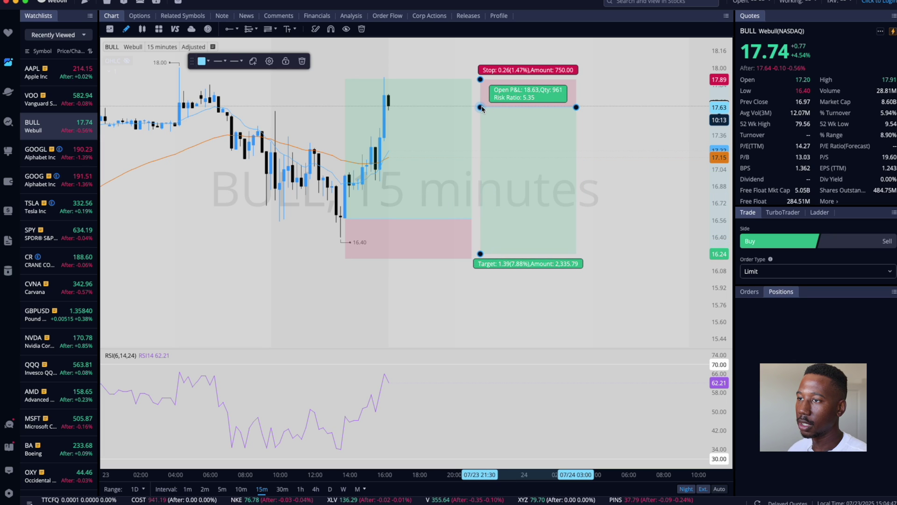
{"action": "left_click_drag", "start_coordinate": [481, 107], "coordinate": [479, 167]}
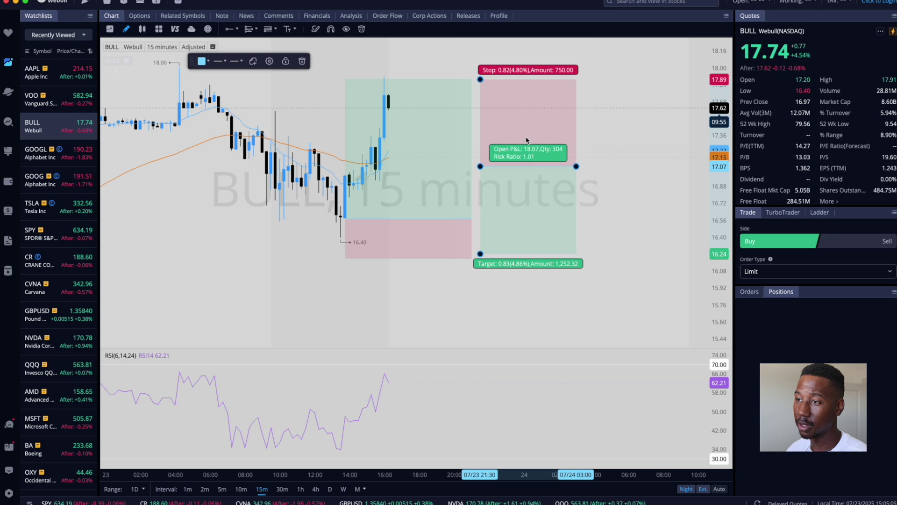
{"action": "left_click_drag", "start_coordinate": [481, 167], "coordinate": [482, 119]}
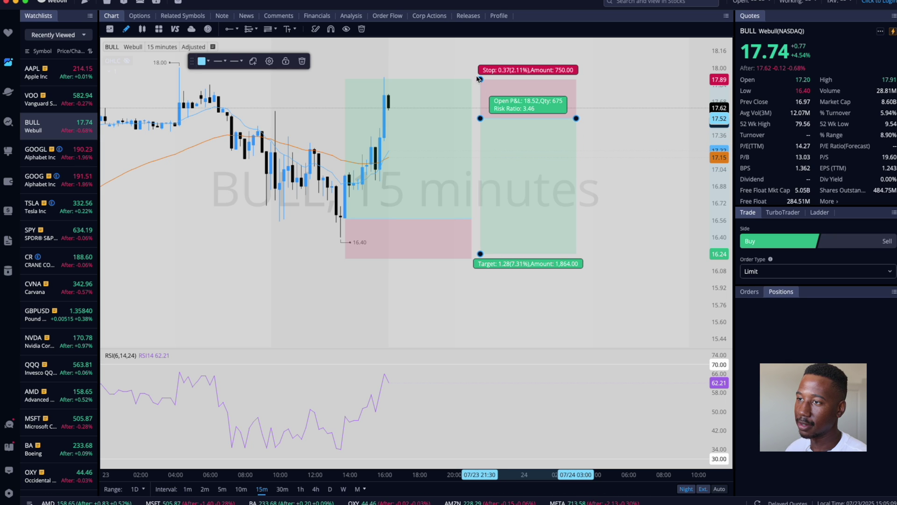